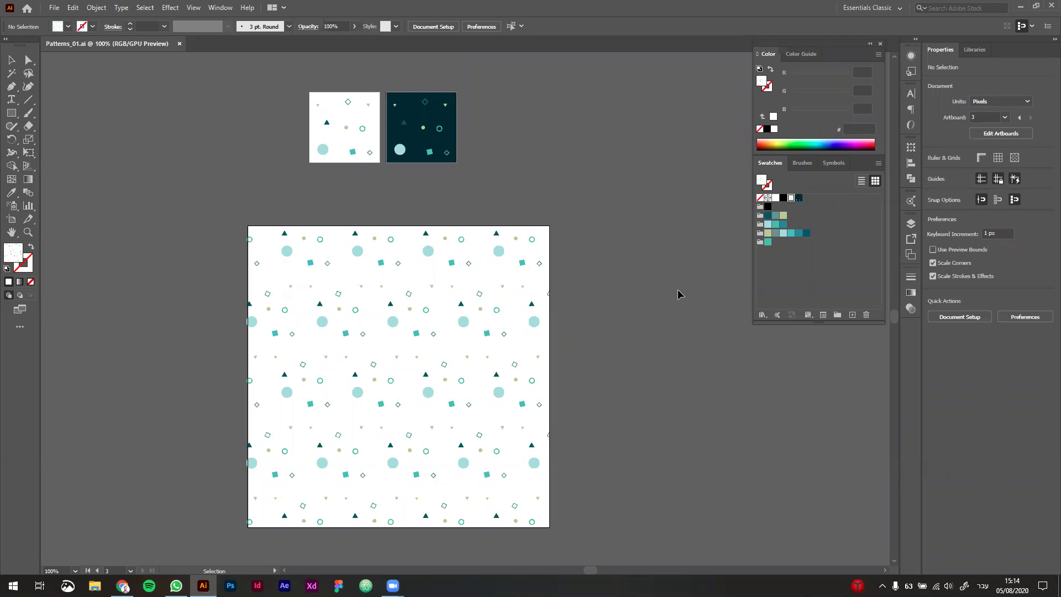
Step: Examine the white and dark pattern tiles and the large artboard filled with the repeating pattern
{"action": "key", "text": "space"}
{"action": "left_click_drag", "start_coordinate": [628, 306], "coordinate": [676, 330]}
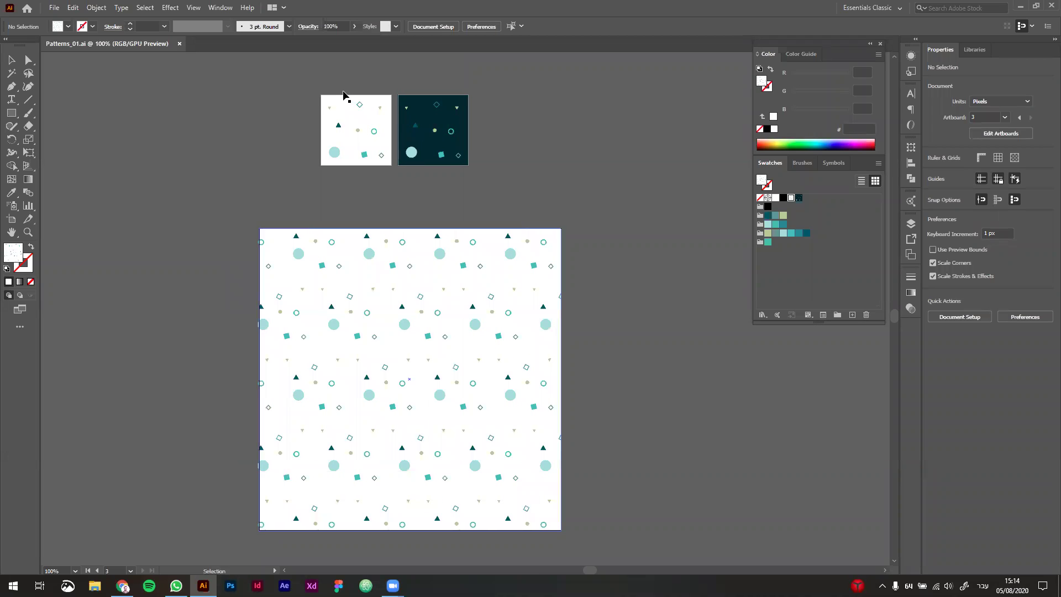
{"action": "scroll", "coordinate": [341, 93], "scroll_direction": "up", "scroll_amount": 2}
{"action": "scroll", "coordinate": [403, 144], "scroll_direction": "up", "scroll_amount": 1}
{"action": "key", "text": "space"}
{"action": "left_click_drag", "start_coordinate": [604, 422], "coordinate": [640, 458]}
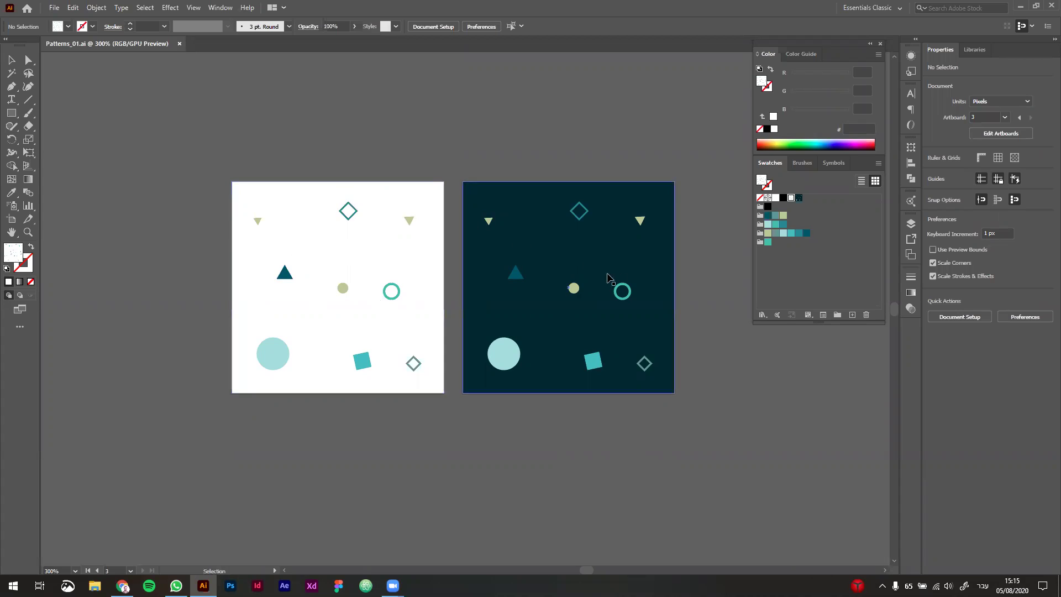
{"action": "scroll", "coordinate": [542, 230], "scroll_direction": "down", "scroll_amount": 2}
{"action": "left_click_drag", "start_coordinate": [684, 305], "coordinate": [476, 314]}
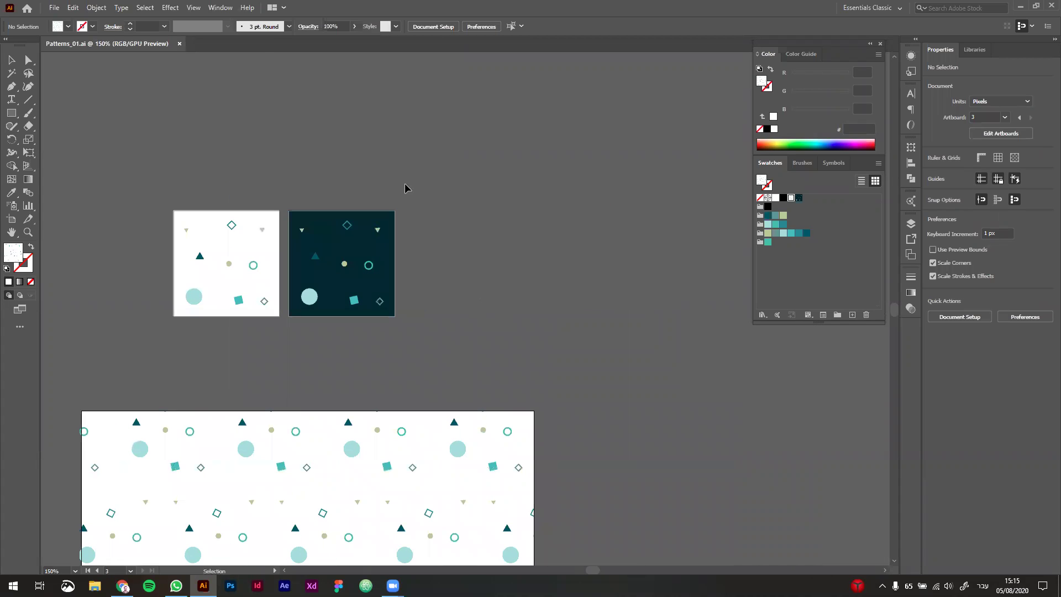
Step: Draw a 248 px square beside the dark tile and fill it with the muted teal swatch #66988F
{"action": "left_click", "coordinate": [11, 112]}
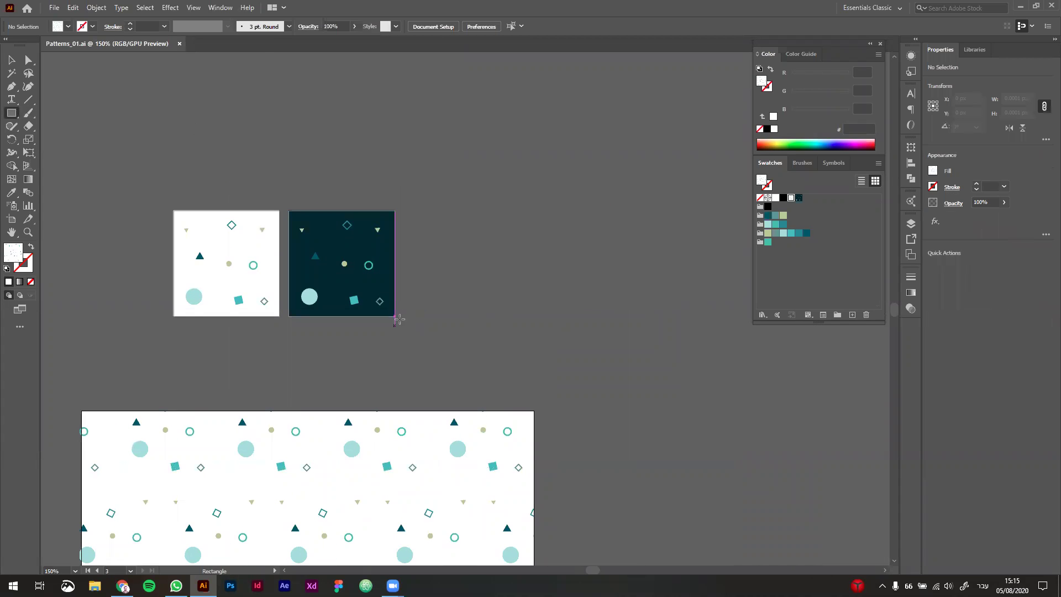
{"action": "left_click_drag", "start_coordinate": [404, 318], "coordinate": [668, 161]}
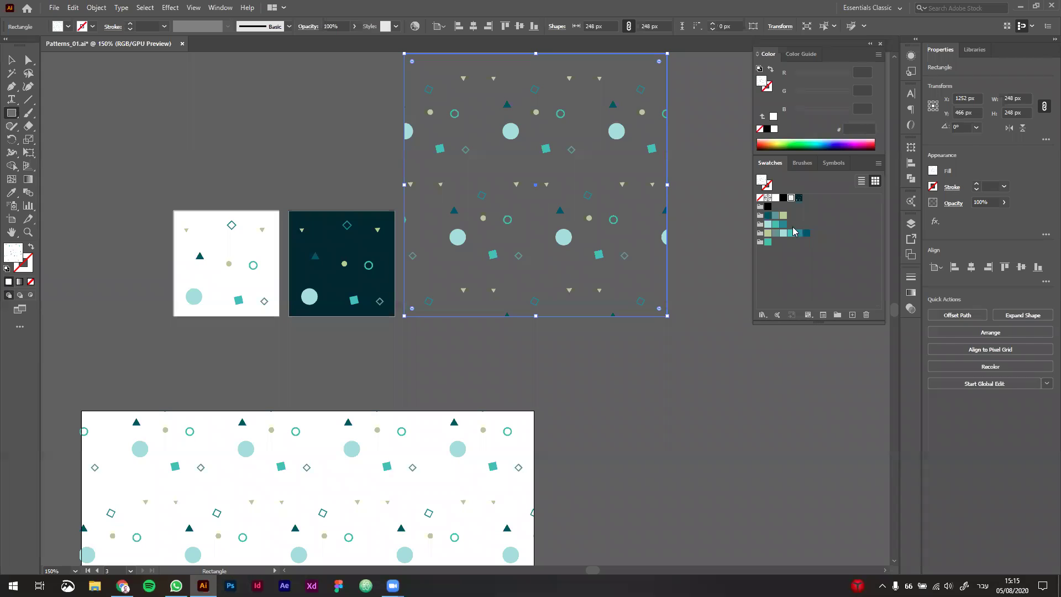
{"action": "left_click", "coordinate": [776, 233]}
{"action": "key", "text": "v"}
{"action": "left_click", "coordinate": [697, 274]}
{"action": "left_click_drag", "start_coordinate": [698, 276], "coordinate": [639, 348]}
{"action": "left_click", "coordinate": [444, 257]}
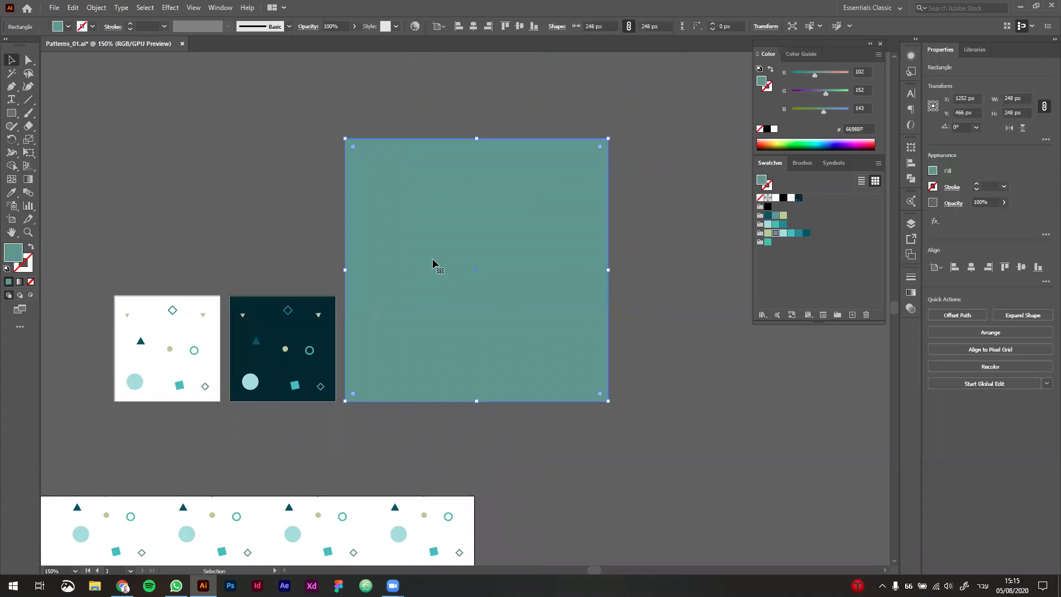
Step: Stretch the teal square horizontally into a rectangle about 419 px wide
{"action": "left_click", "coordinate": [661, 356]}
{"action": "left_click", "coordinate": [554, 308]}
{"action": "left_click_drag", "start_coordinate": [608, 270], "coordinate": [735, 270]}
{"action": "key", "text": "space"}
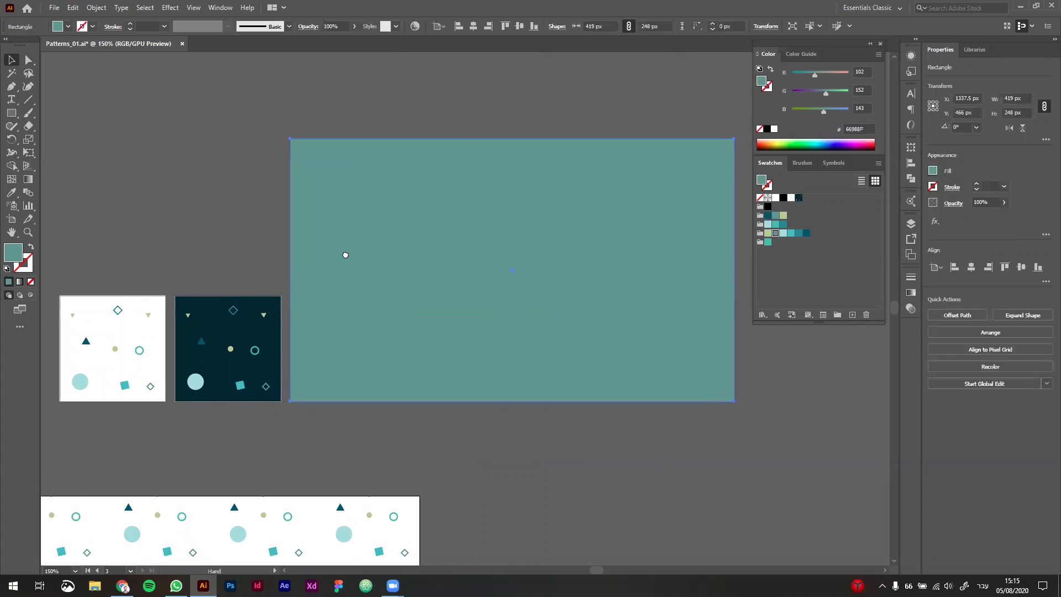
{"action": "left_click_drag", "start_coordinate": [346, 256], "coordinate": [316, 286]}
{"action": "key", "text": "space"}
{"action": "left_click_drag", "start_coordinate": [566, 363], "coordinate": [580, 327]}
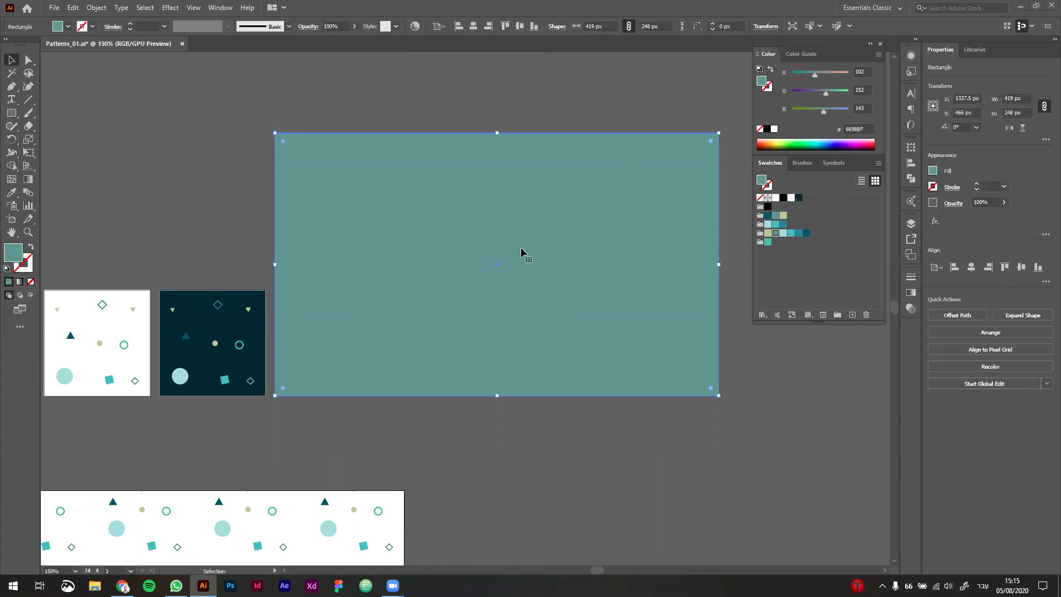
Step: Try the saved pattern swatches as the rectangle's fill, and delete the rectangle
{"action": "left_click", "coordinate": [790, 198]}
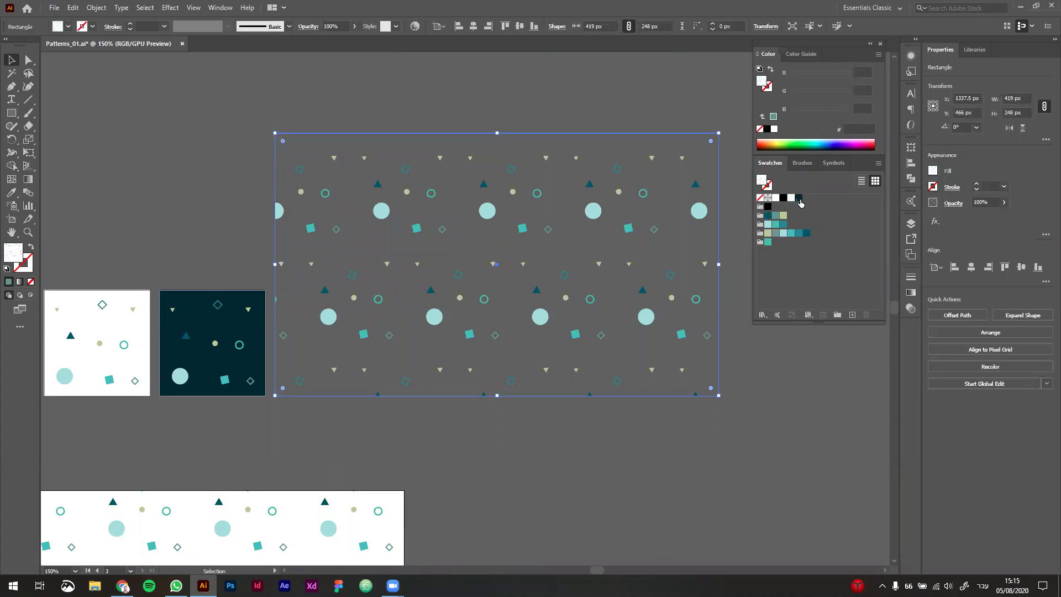
{"action": "left_click", "coordinate": [800, 199]}
{"action": "left_click", "coordinate": [790, 198]}
{"action": "left_click", "coordinate": [384, 120]}
{"action": "key", "text": "ctrl+minus"}
{"action": "left_click", "coordinate": [485, 174]}
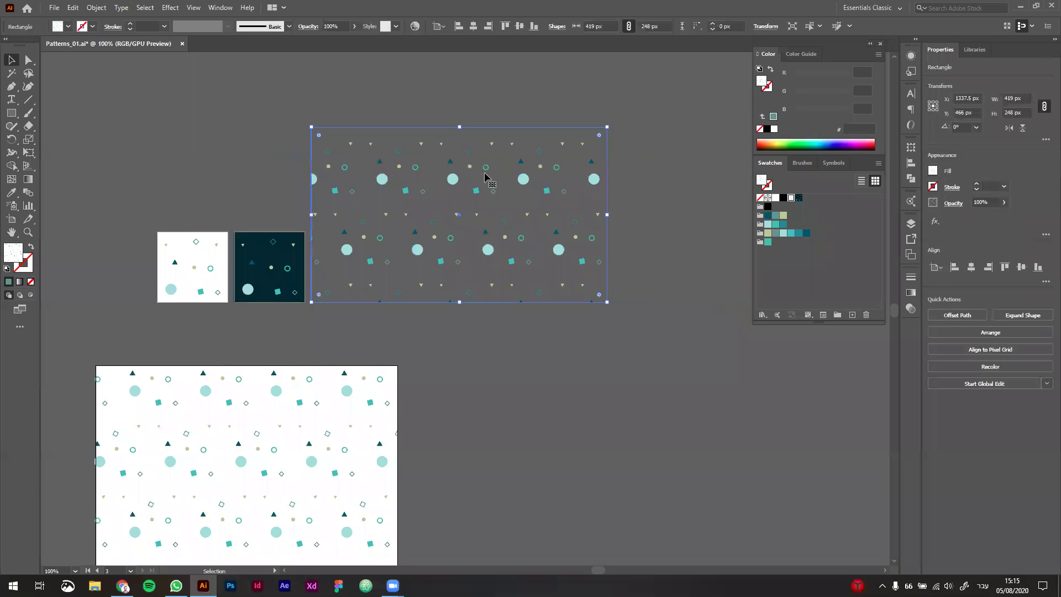
{"action": "key", "text": "Delete"}
Step: Create a new square artboard of about 311 px in the empty area beside the existing artboards
{"action": "left_click_drag", "start_coordinate": [572, 246], "coordinate": [457, 178]}
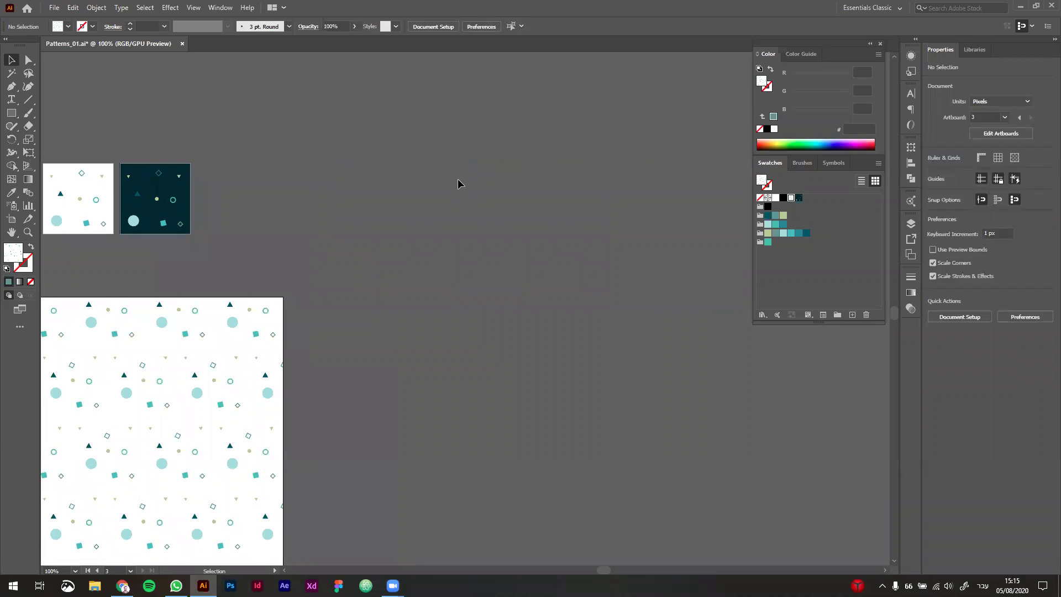
{"action": "key", "text": "shift+o"}
{"action": "left_click_drag", "start_coordinate": [394, 157], "coordinate": [614, 376]}
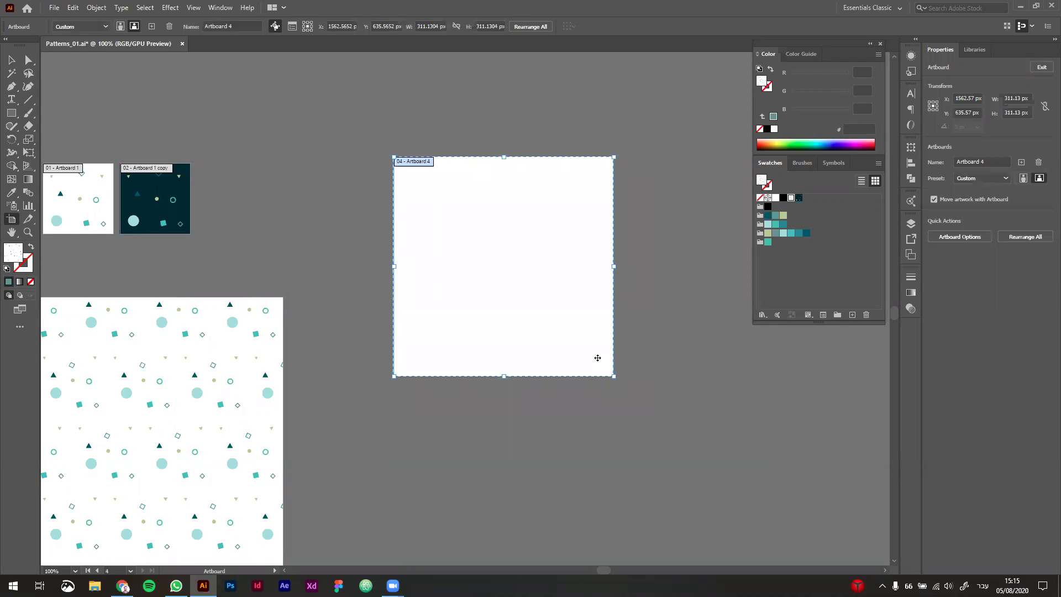
{"action": "key", "text": "Escape"}
{"action": "key", "text": "shift+o"}
{"action": "scroll", "coordinate": [443, 263], "scroll_direction": "down", "scroll_amount": 1}
{"action": "scroll", "coordinate": [443, 263], "scroll_direction": "right", "scroll_amount": 3}
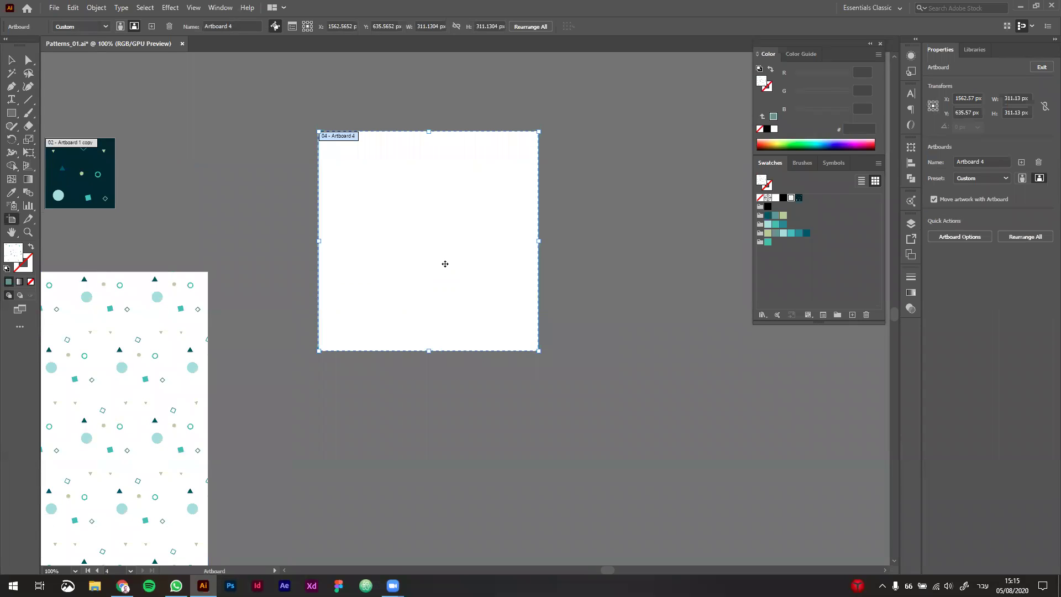
{"action": "scroll", "coordinate": [436, 274], "scroll_direction": "up", "scroll_amount": 3}
{"action": "scroll", "coordinate": [436, 274], "scroll_direction": "left", "scroll_amount": 1}
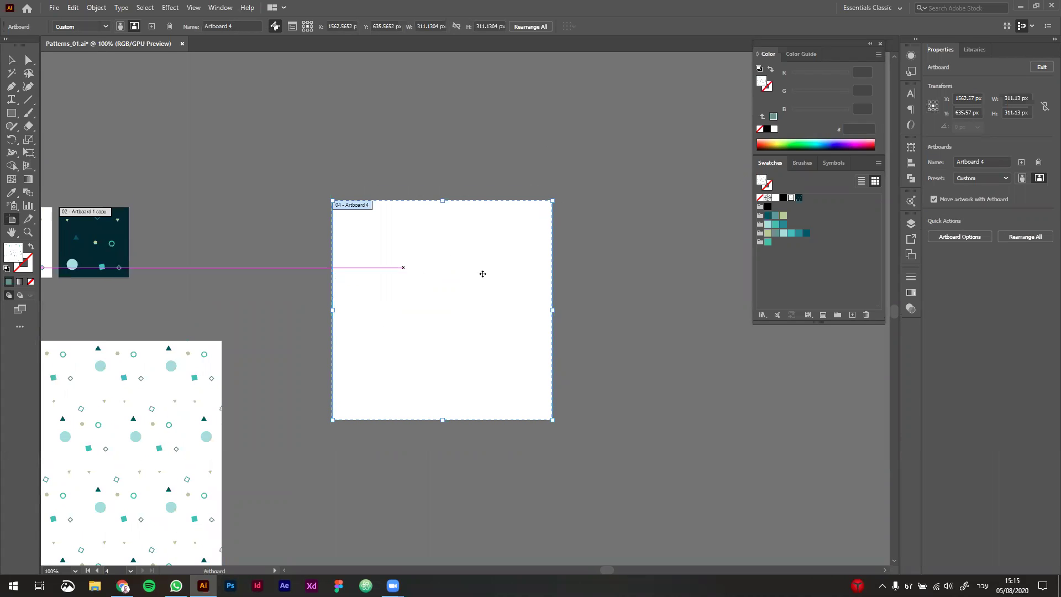
Step: Set the new artboard's width and height to 100 px
{"action": "double_click", "coordinate": [1017, 98]}
{"action": "type", "text": "100"}
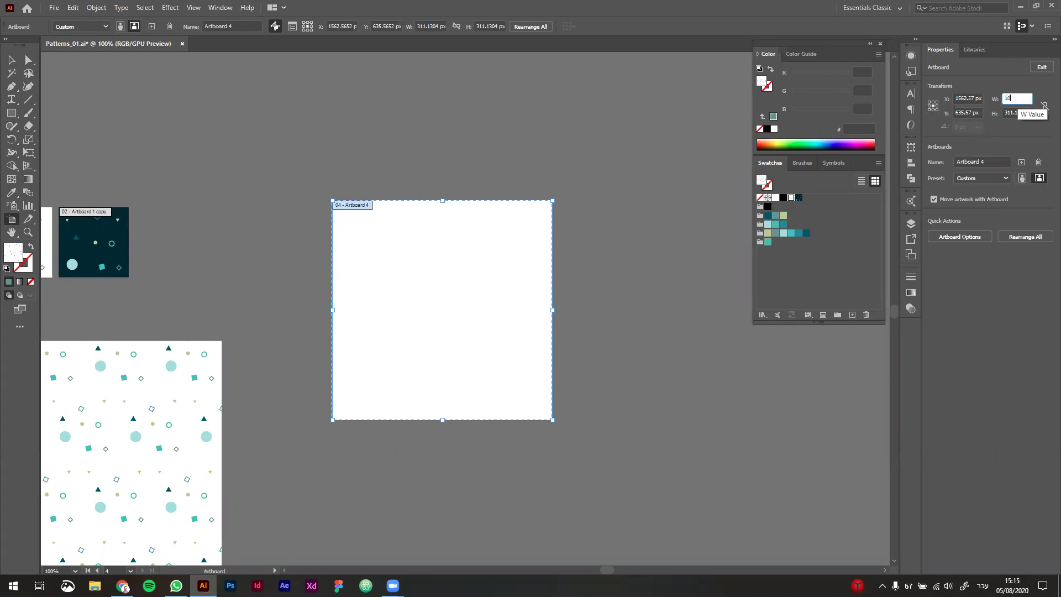
{"action": "key", "text": "Tab"}
{"action": "type", "text": "100"}
{"action": "key", "text": "Return"}
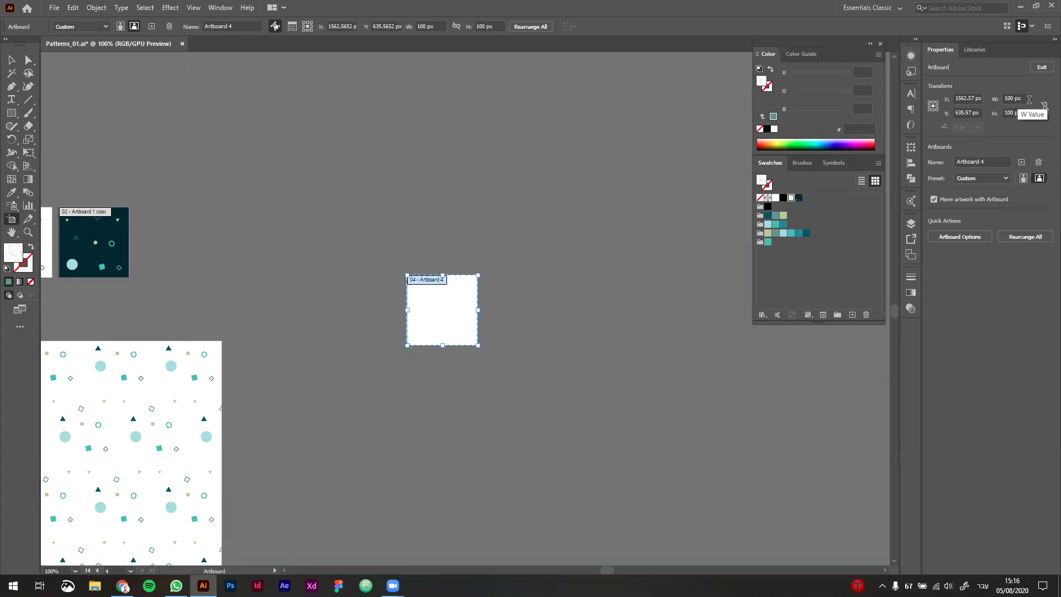
Step: Move the 100 px artboard upward and slightly closer to the existing tiles
{"action": "left_click_drag", "start_coordinate": [448, 305], "coordinate": [435, 238]}
{"action": "key", "text": "v"}
{"action": "scroll", "coordinate": [432, 234], "scroll_direction": "up", "scroll_amount": 4}
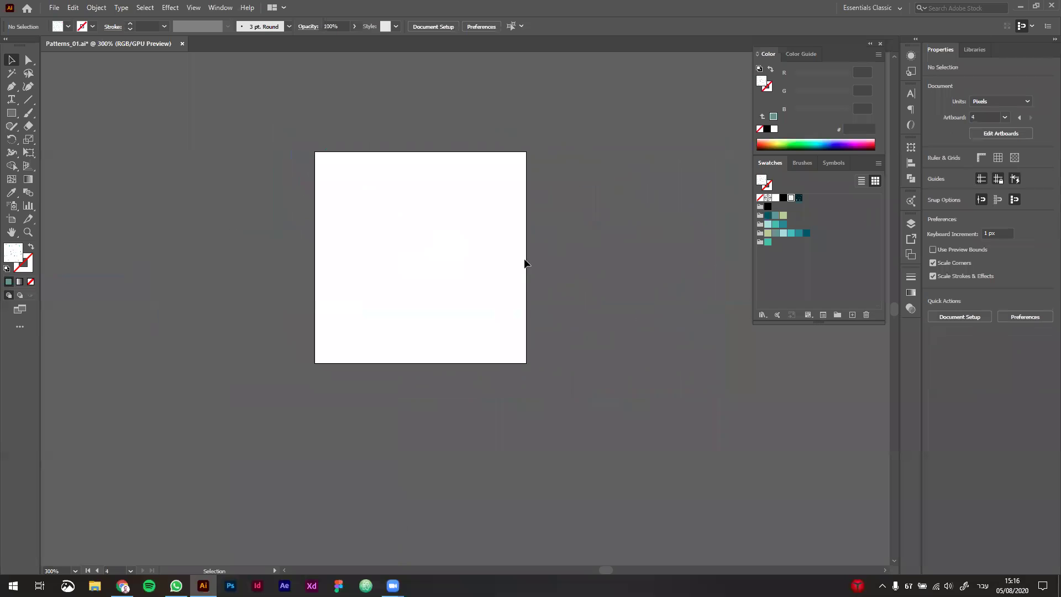
{"action": "left_click_drag", "start_coordinate": [585, 267], "coordinate": [597, 292]}
{"action": "scroll", "coordinate": [605, 292], "scroll_direction": "up", "scroll_amount": 2}
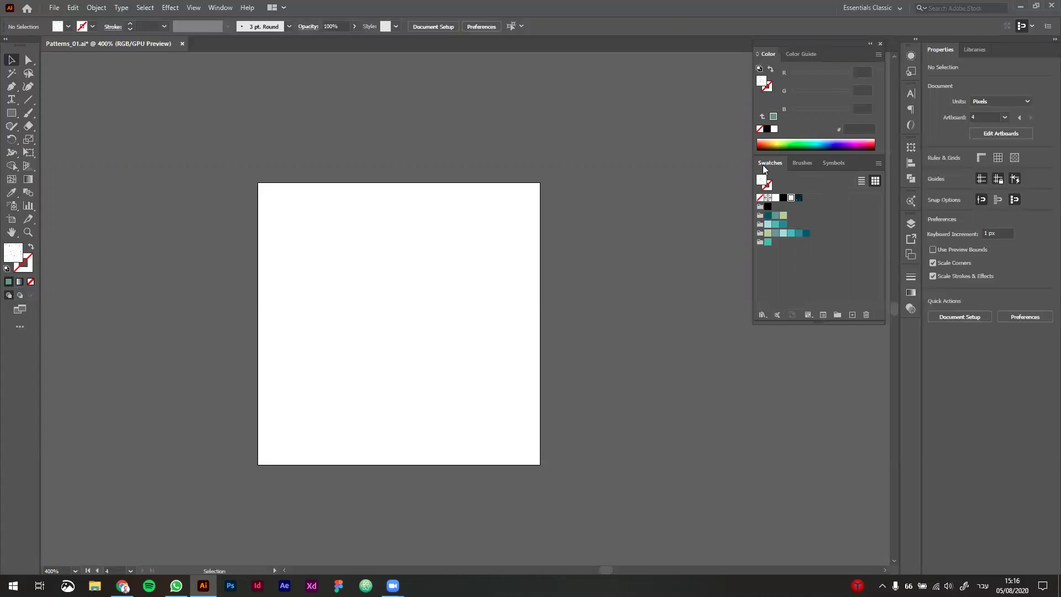
Step: Open Adobe Color Themes, place it clear of the artboard and show the Explore themes
{"action": "left_click", "coordinate": [776, 314]}
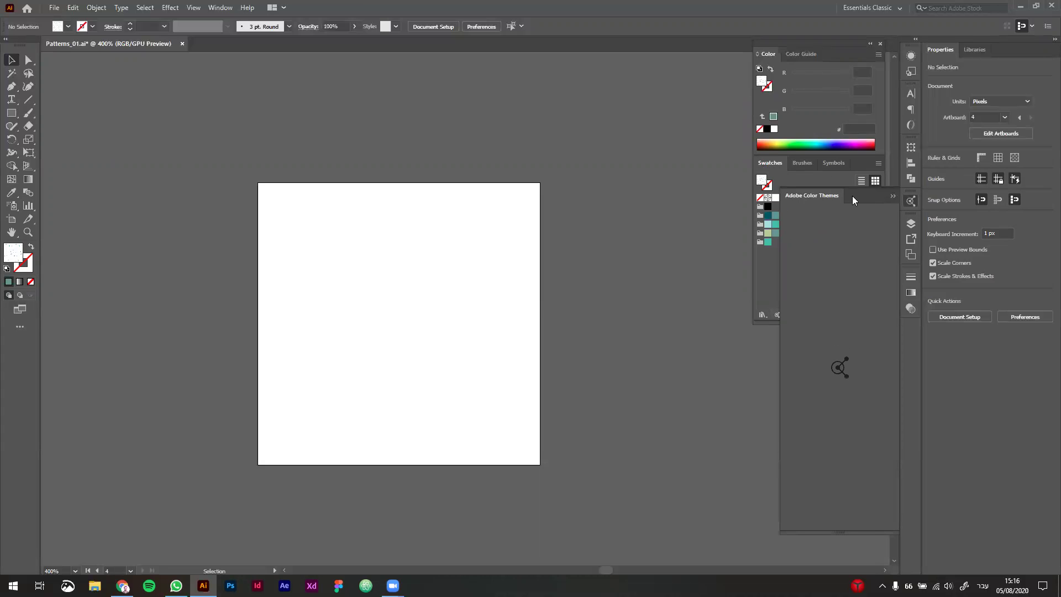
{"action": "left_click_drag", "start_coordinate": [848, 203], "coordinate": [131, 89]}
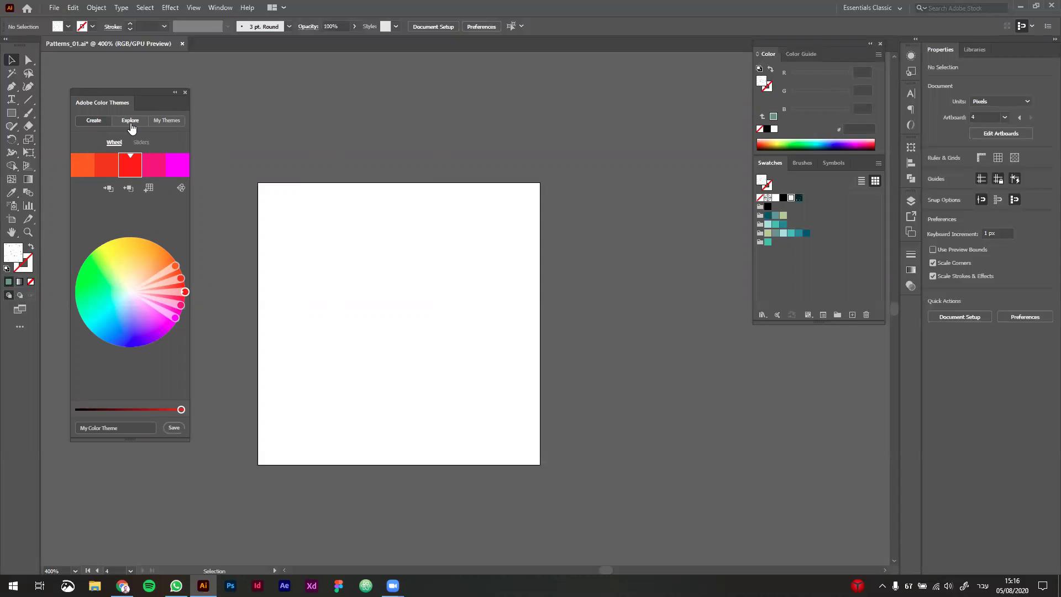
{"action": "left_click", "coordinate": [94, 121]}
{"action": "left_click", "coordinate": [130, 119]}
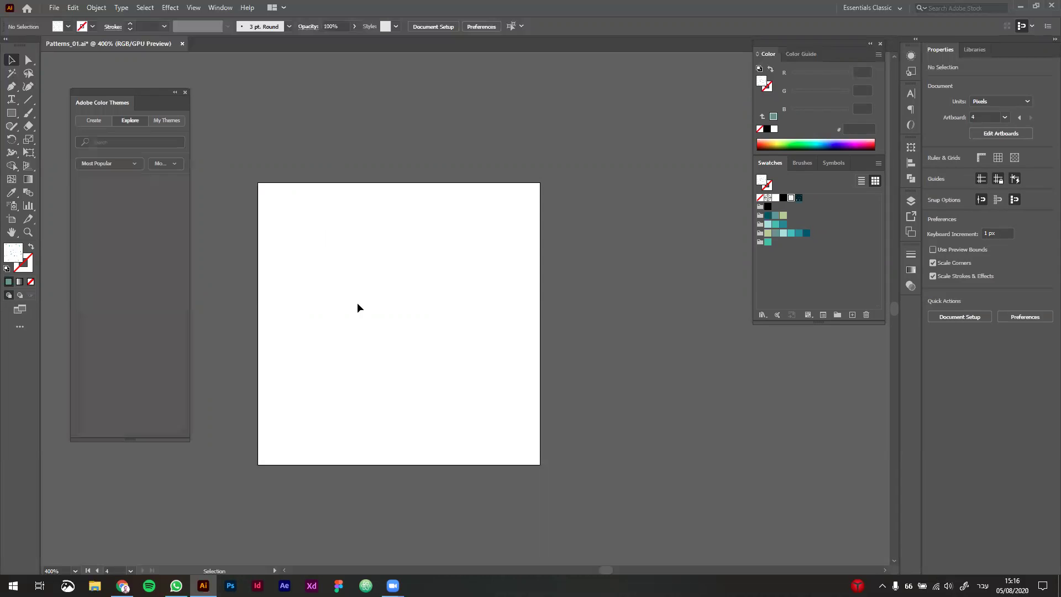
Step: Browse the most popular color themes and add the red-to-purple "My Color Theme" to the swatches
{"action": "scroll", "coordinate": [360, 303], "scroll_direction": "up", "scroll_amount": 1}
{"action": "scroll", "coordinate": [147, 261], "scroll_direction": "down", "scroll_amount": 5}
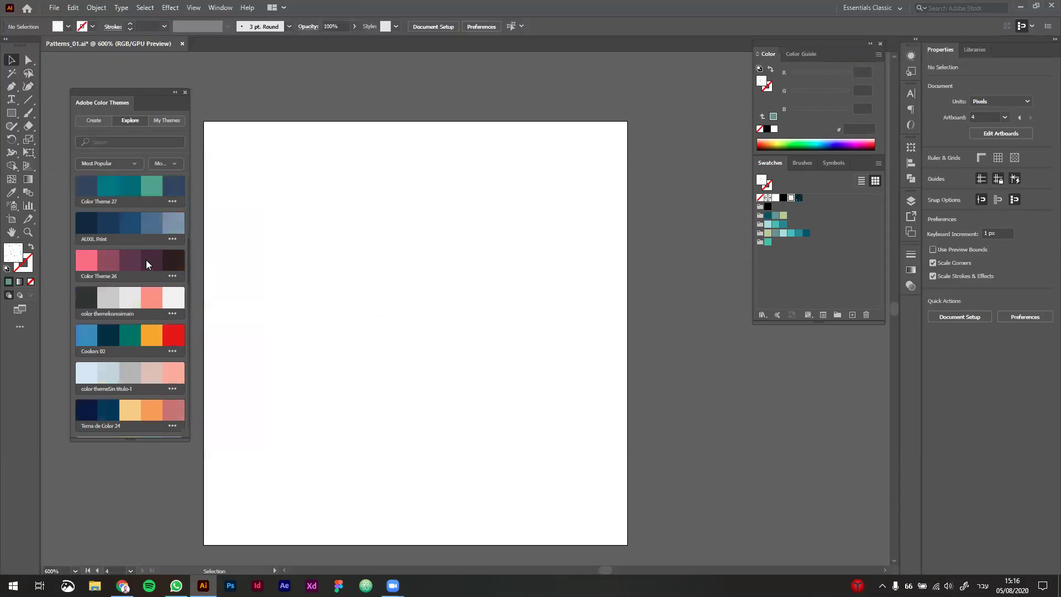
{"action": "scroll", "coordinate": [151, 298], "scroll_direction": "up", "scroll_amount": 3}
{"action": "scroll", "coordinate": [151, 298], "scroll_direction": "down", "scroll_amount": 1}
{"action": "scroll", "coordinate": [155, 294], "scroll_direction": "down", "scroll_amount": 10}
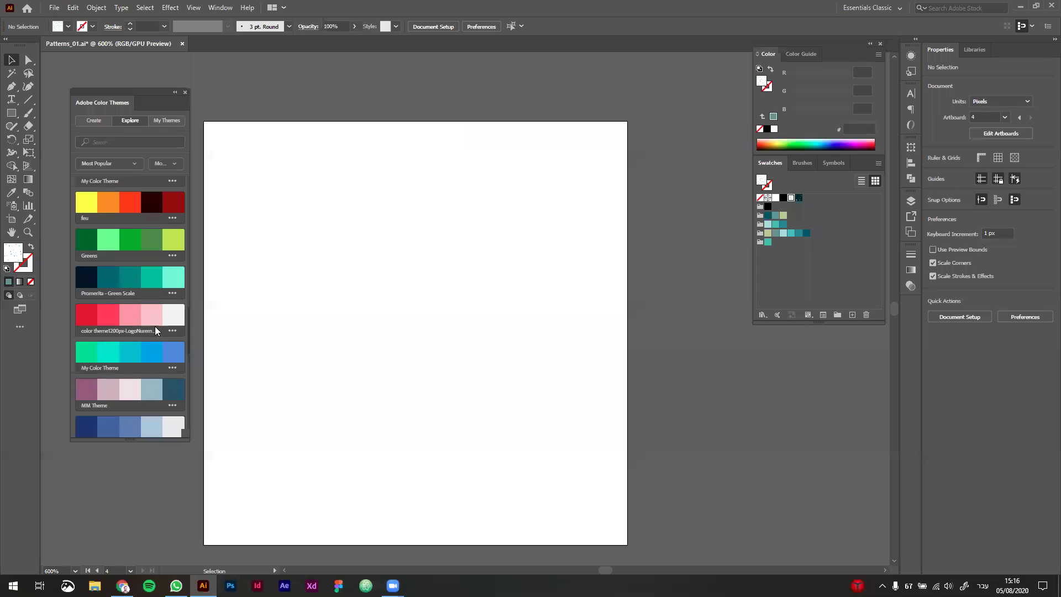
{"action": "scroll", "coordinate": [138, 249], "scroll_direction": "down", "scroll_amount": 2}
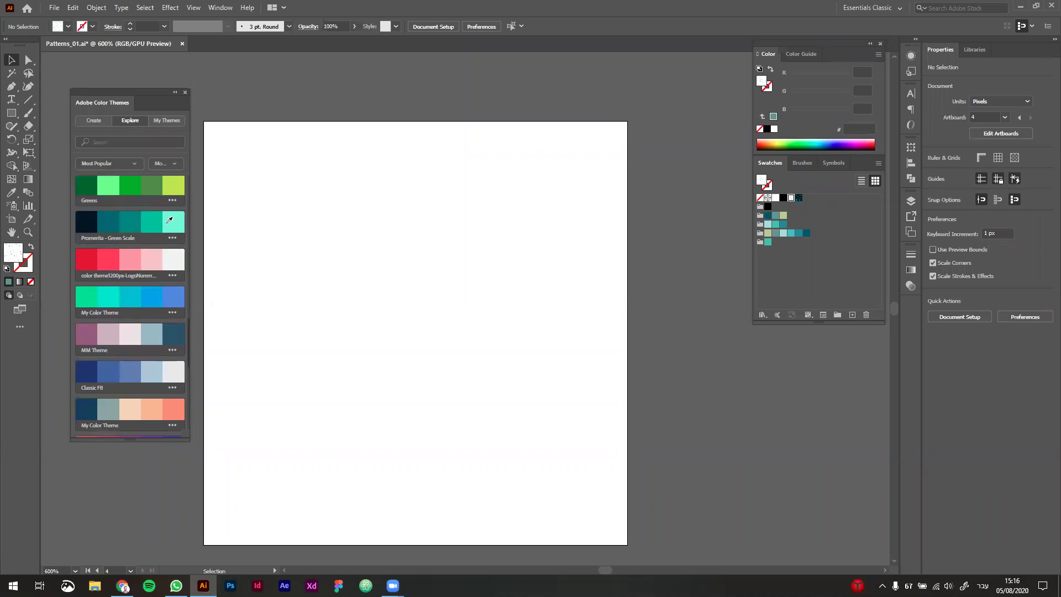
{"action": "scroll", "coordinate": [163, 210], "scroll_direction": "down", "scroll_amount": 6}
{"action": "scroll", "coordinate": [162, 210], "scroll_direction": "down", "scroll_amount": 2}
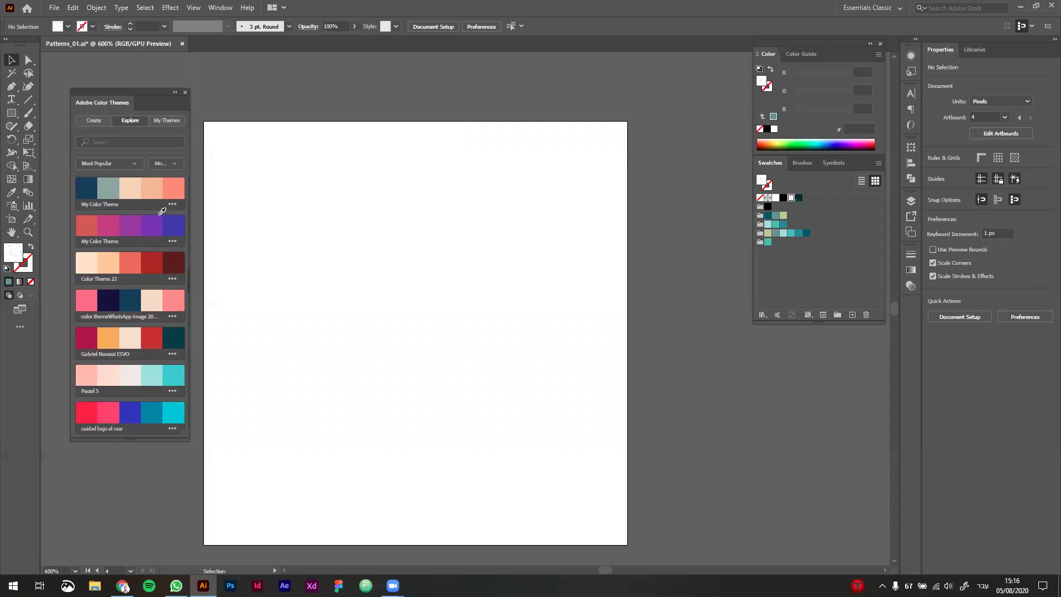
{"action": "left_click", "coordinate": [173, 241]}
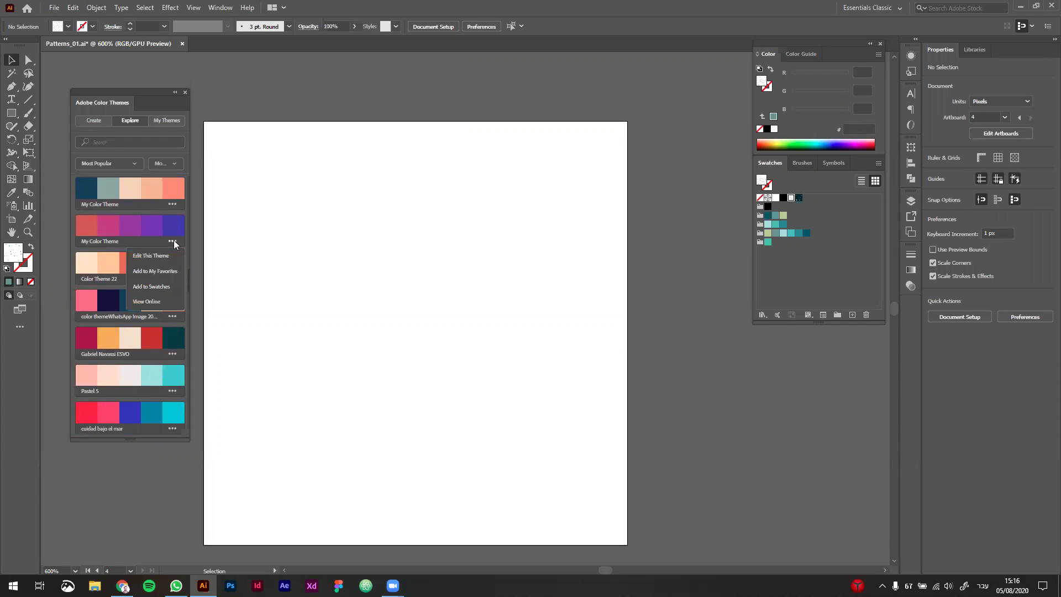
{"action": "left_click", "coordinate": [166, 285]}
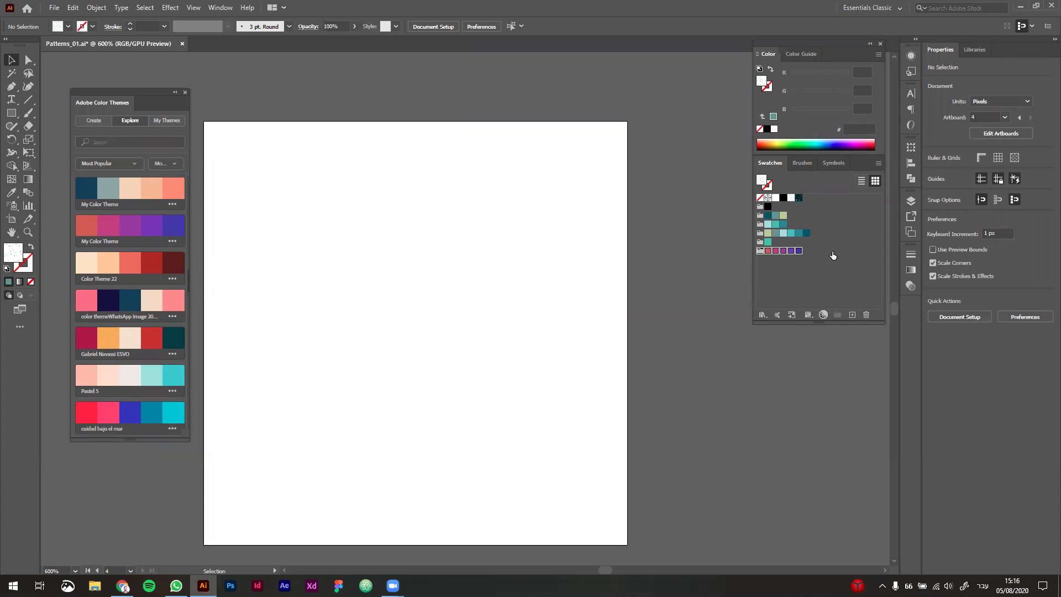
{"action": "left_click", "coordinate": [781, 257]}
Step: Draw a 4 px circle in the artboard's upper-left area and fill it with the purple theme swatch #903DA3
{"action": "left_click_drag", "start_coordinate": [464, 333], "coordinate": [497, 319]}
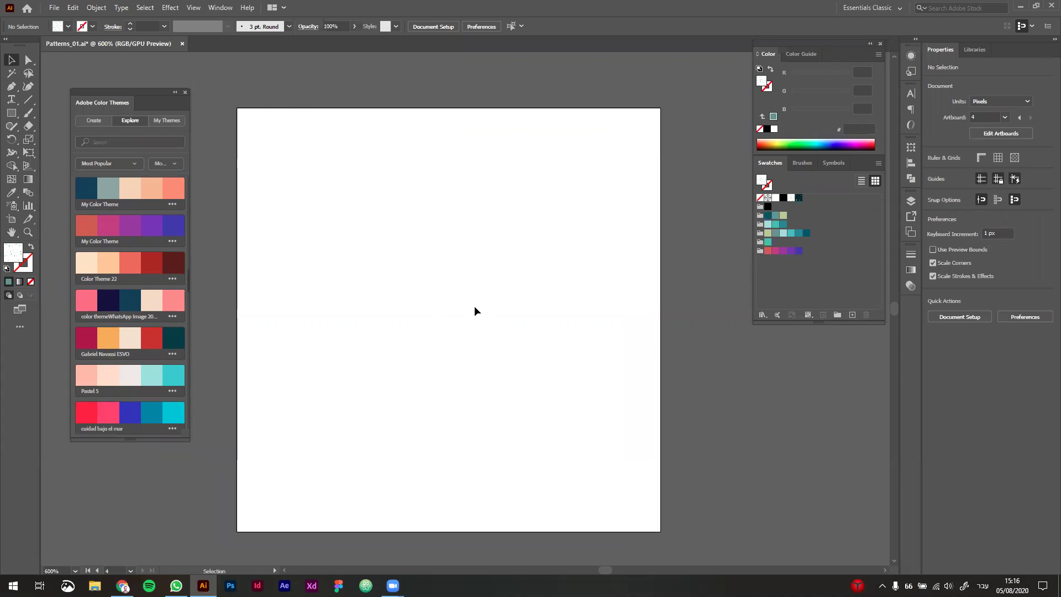
{"action": "left_click", "coordinate": [11, 113]}
{"action": "key", "text": "l"}
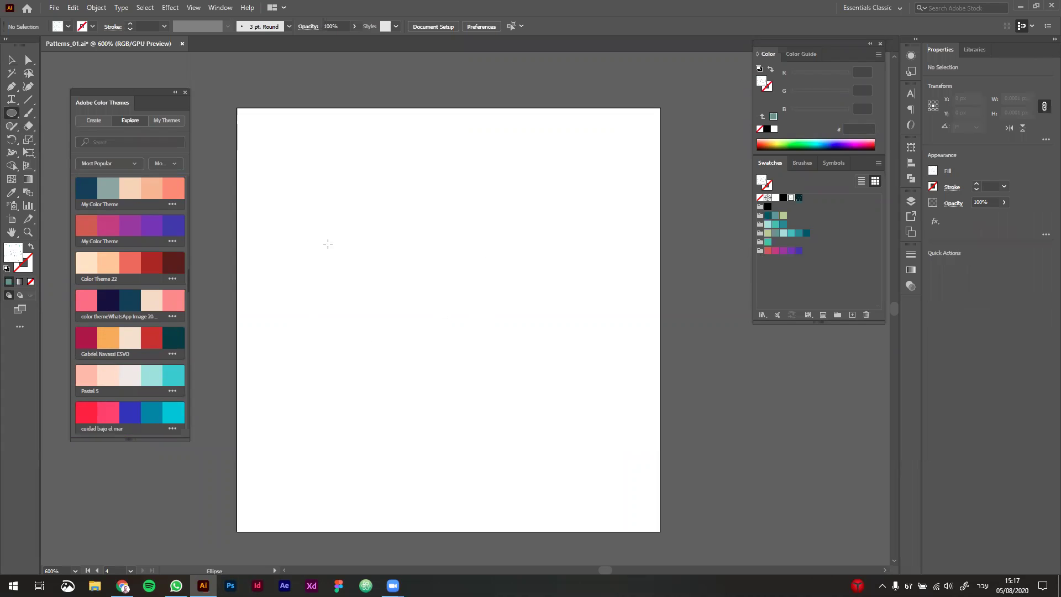
{"action": "left_click_drag", "start_coordinate": [396, 258], "coordinate": [340, 278]}
{"action": "left_click", "coordinate": [783, 250]}
{"action": "key", "text": "v"}
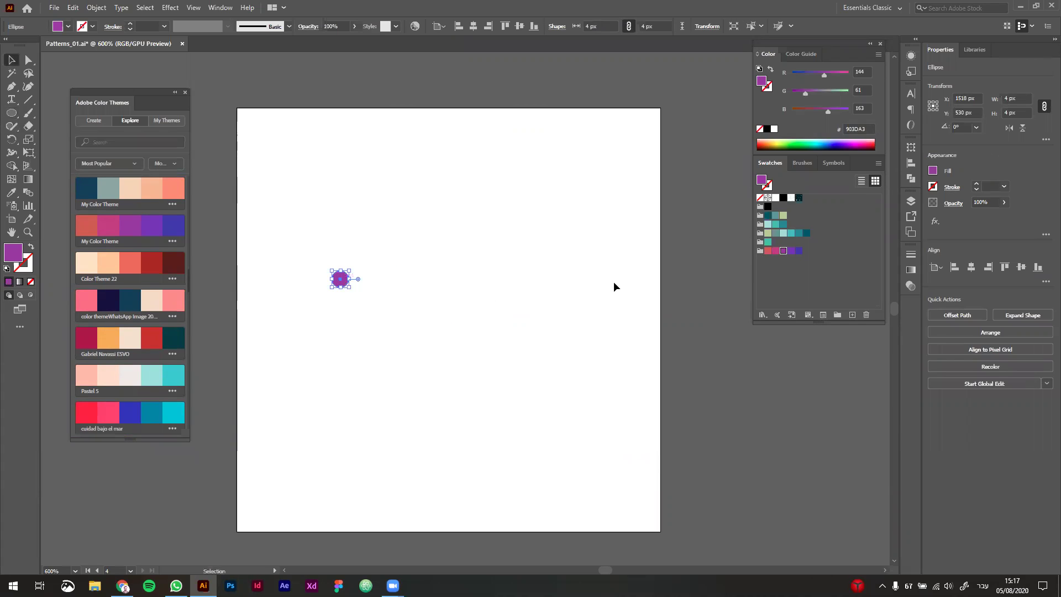
Step: Change the small circle's fill to the red theme swatch #C75850
{"action": "left_click", "coordinate": [356, 283]}
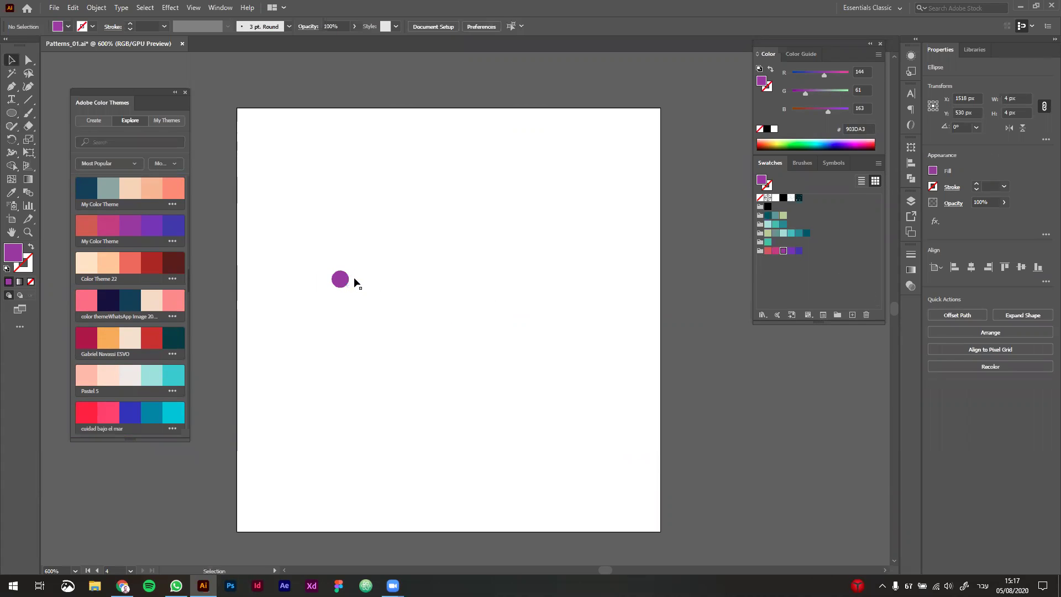
{"action": "left_click", "coordinate": [339, 278]}
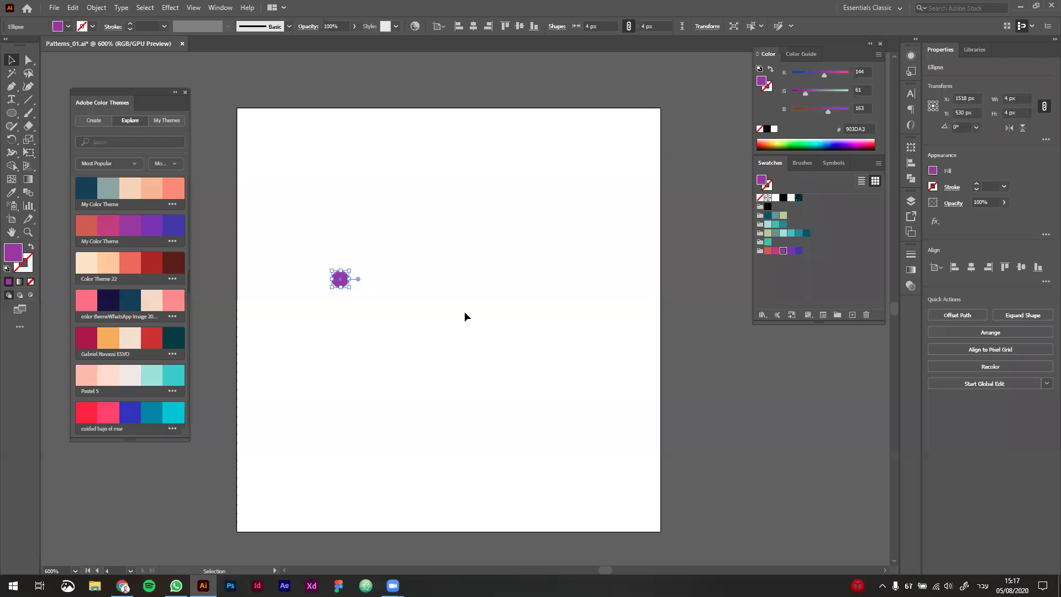
{"action": "left_click", "coordinate": [767, 250]}
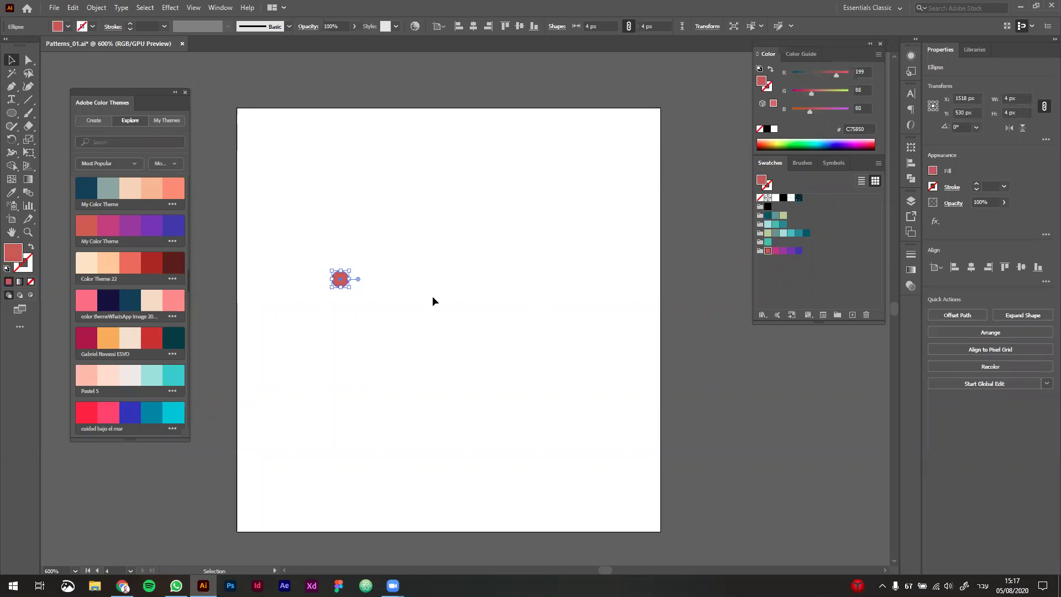
{"action": "left_click", "coordinate": [435, 301]}
Step: Make an 11 px copy of the circle toward the artboard's upper right, as an unfilled ring with a magenta #BA3C80 stroke
{"action": "mouse_move", "coordinate": [337, 282]}
{"action": "left_mouse_down", "text": "alt"}
{"action": "mouse_move", "coordinate": [507, 222]}
{"action": "mouse_move", "coordinate": [546, 223]}
{"action": "mouse_move", "coordinate": [533, 220]}
{"action": "left_mouse_up", "text": "alt"}
{"action": "key", "text": "shift+x"}
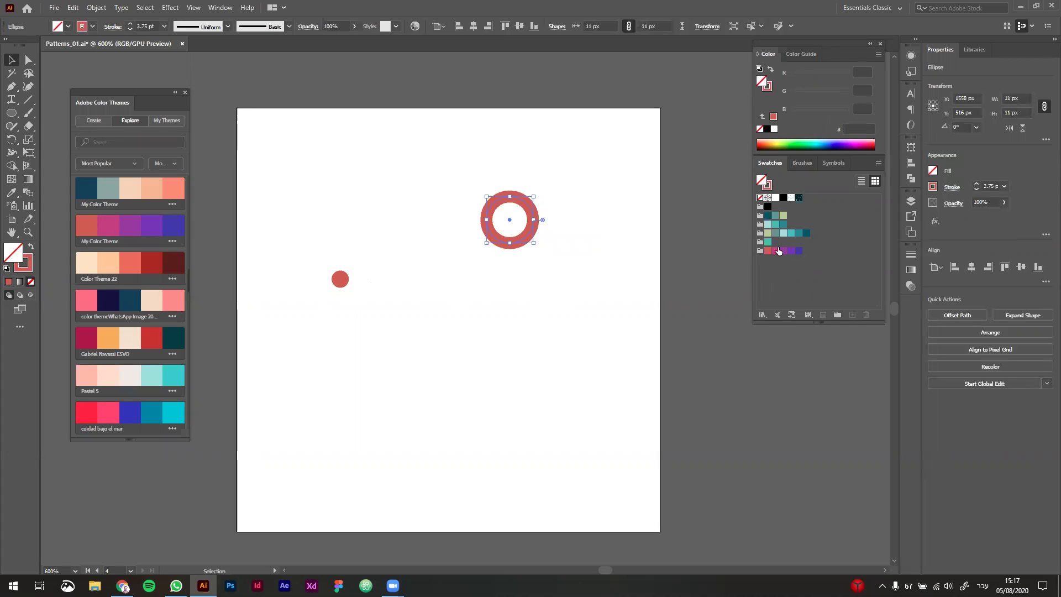
{"action": "left_click", "coordinate": [777, 251]}
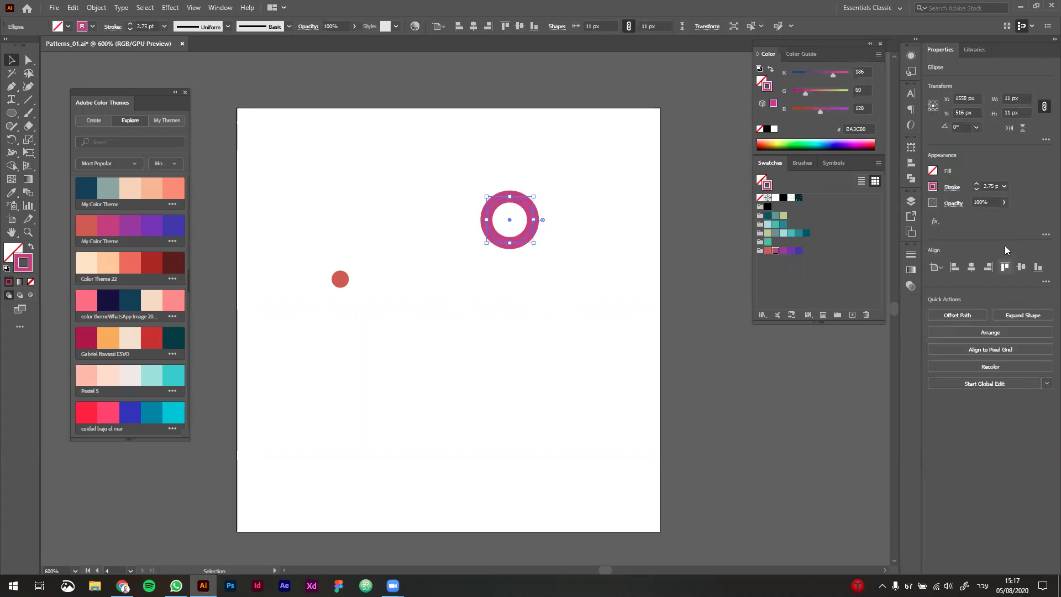
Step: Reduce the magenta ring's stroke weight to 0.5 pt
{"action": "left_click", "coordinate": [974, 189]}
{"action": "left_click", "coordinate": [974, 189]}
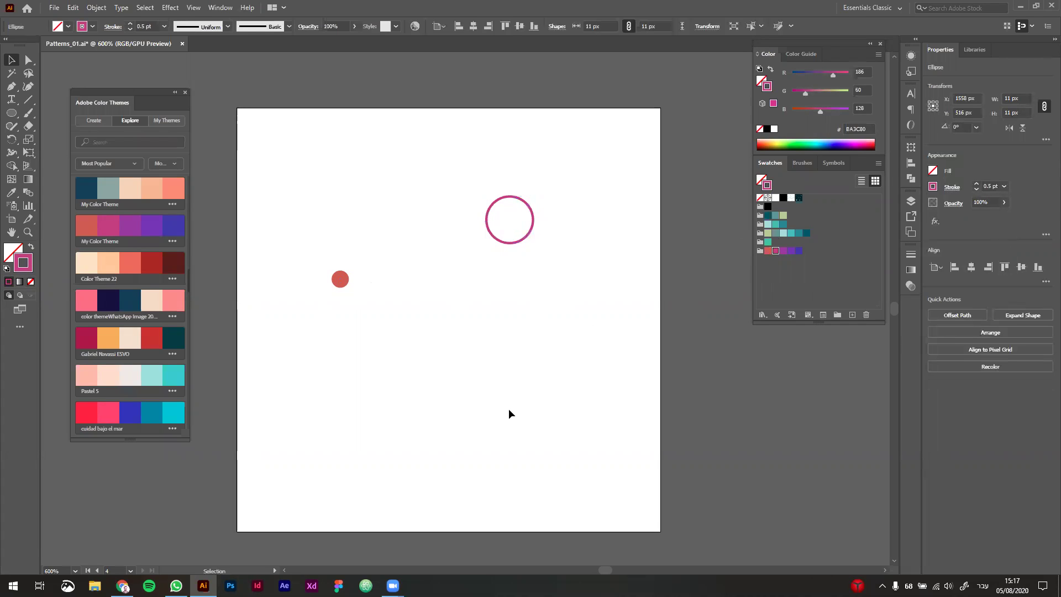
{"action": "left_click", "coordinate": [486, 401]}
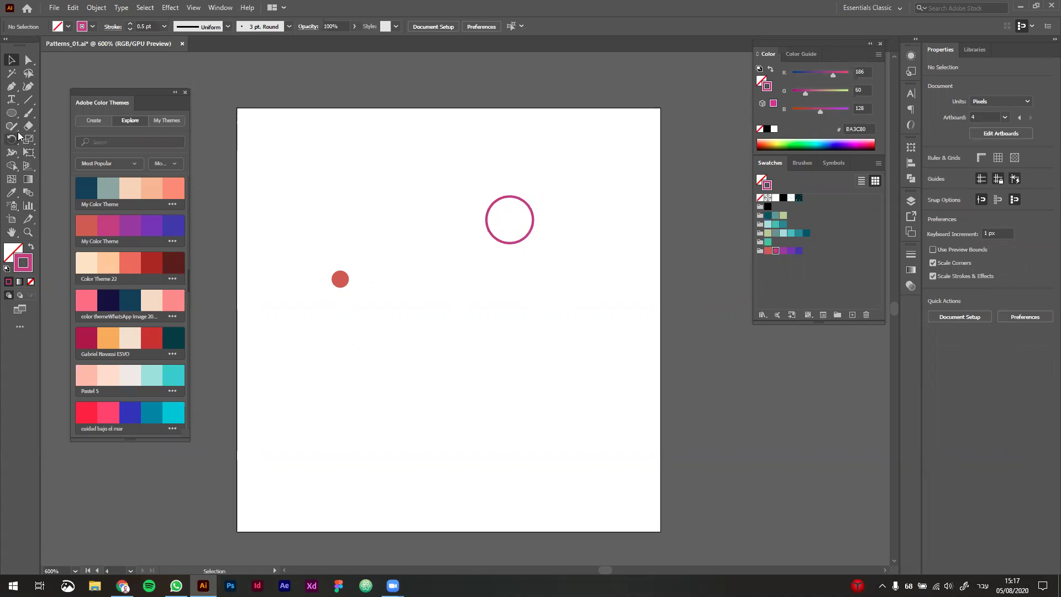
Step: Draw a hexagon about 11.3 px wide in the artboard's lower-right area, filled with magenta and without a stroke
{"action": "left_click", "coordinate": [11, 113]}
{"action": "left_click", "coordinate": [85, 164]}
{"action": "mouse_move", "coordinate": [400, 314]}
{"action": "left_mouse_down"}
{"action": "mouse_move", "coordinate": [457, 356]}
{"action": "mouse_move", "coordinate": [471, 350]}
{"action": "mouse_move", "coordinate": [561, 400]}
{"action": "mouse_move", "coordinate": [522, 379]}
{"action": "left_mouse_up"}
{"action": "key", "text": "shift+x"}
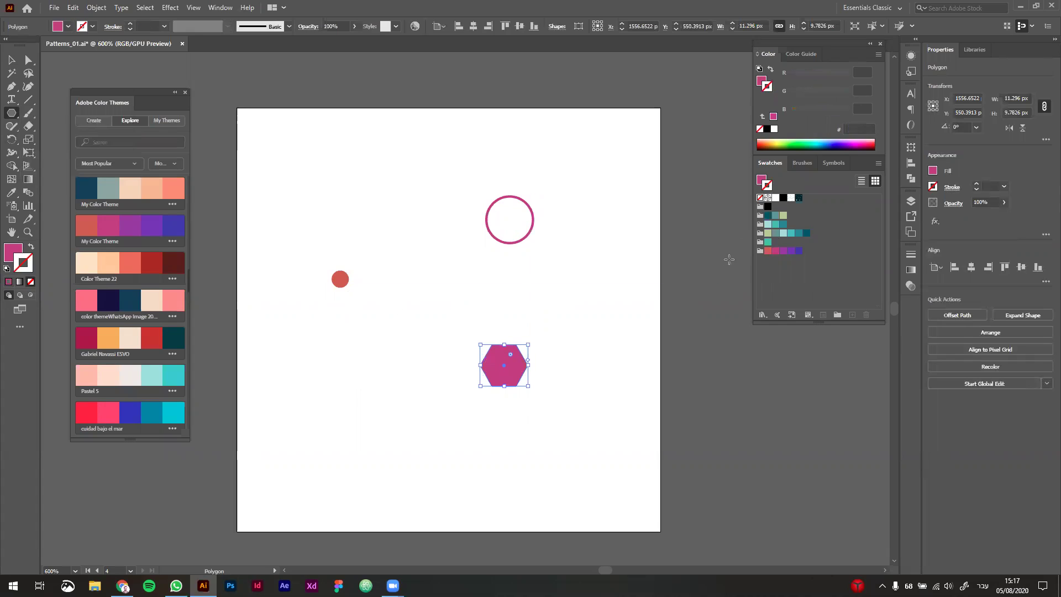
Step: Fill the hexagon with the purple theme swatch #903DA3, keep it without a stroke, and move it slightly down and to the right
{"action": "left_click", "coordinate": [783, 251]}
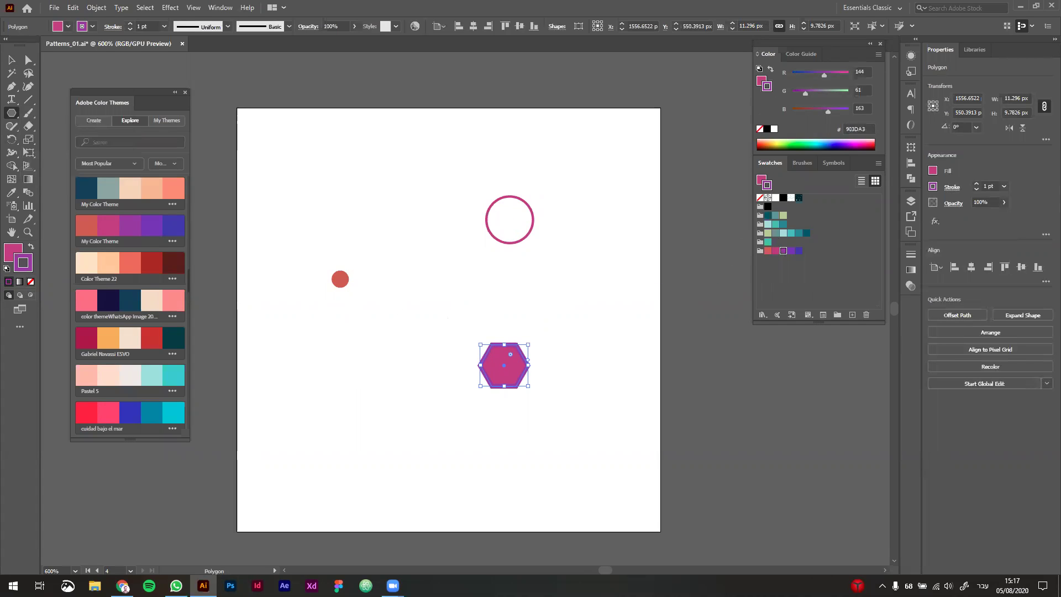
{"action": "left_click", "coordinate": [31, 283]}
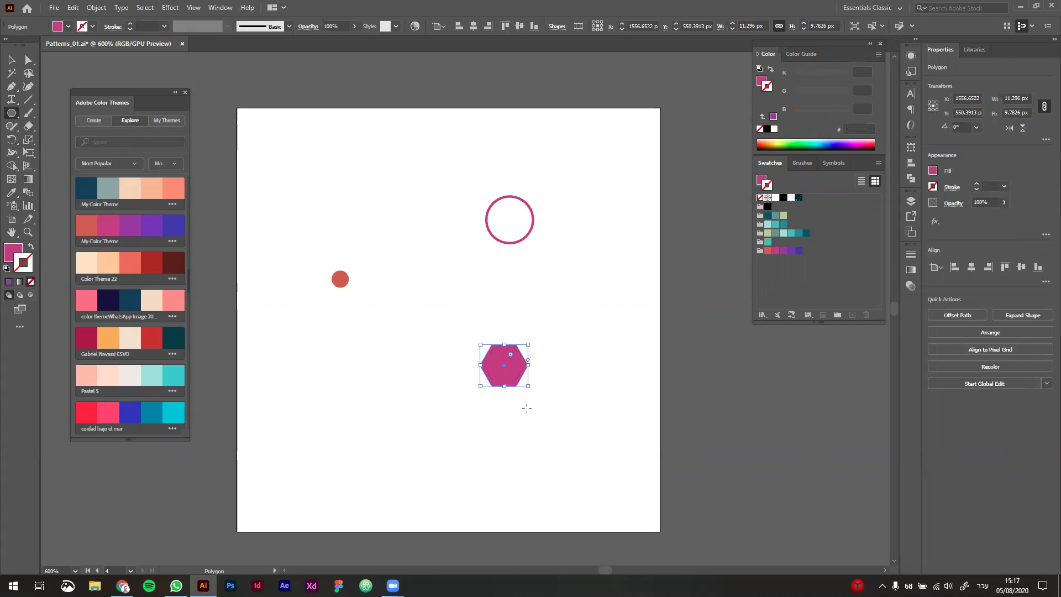
{"action": "left_click", "coordinate": [16, 253]}
{"action": "left_click", "coordinate": [783, 250]}
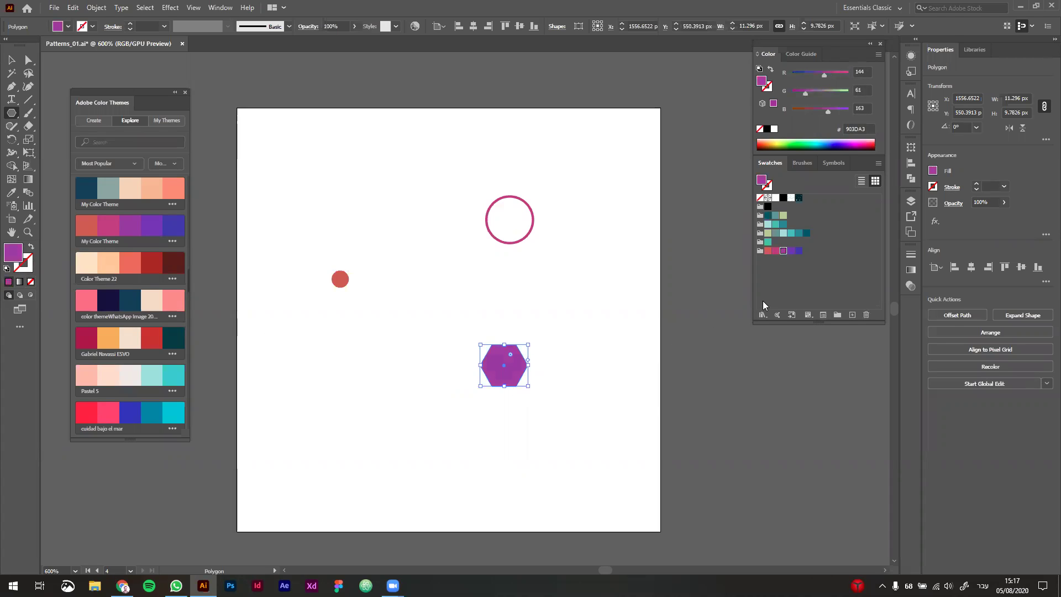
{"action": "key", "text": "v"}
{"action": "left_click_drag", "start_coordinate": [507, 367], "coordinate": [562, 385]}
{"action": "left_click", "coordinate": [315, 341]}
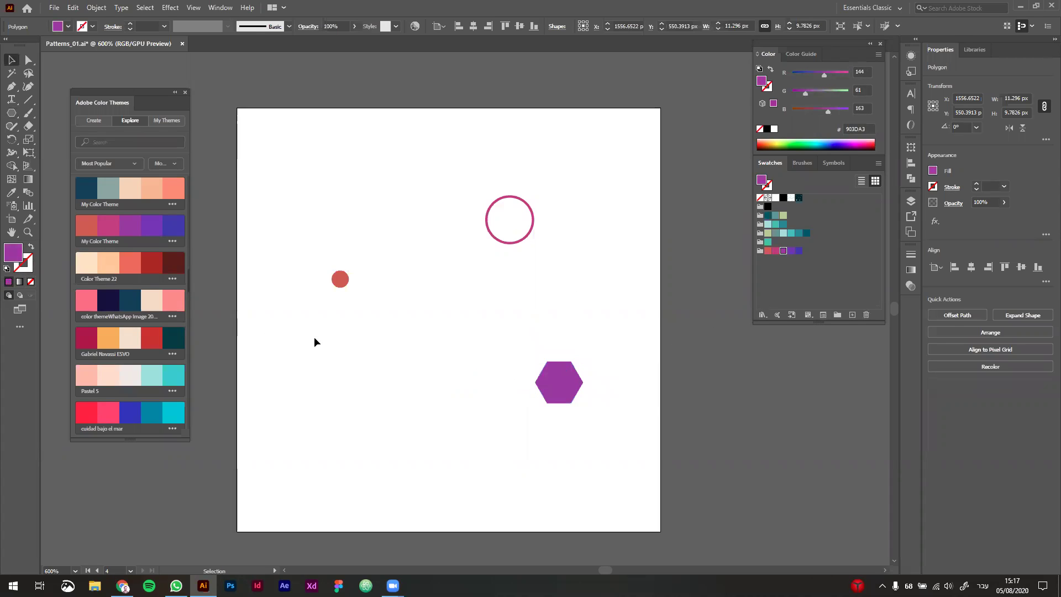
Step: Draw a three-sided polygon about 10.5 by 12.1 px just below the artboard's centre, filled with violet
{"action": "left_click", "coordinate": [12, 114]}
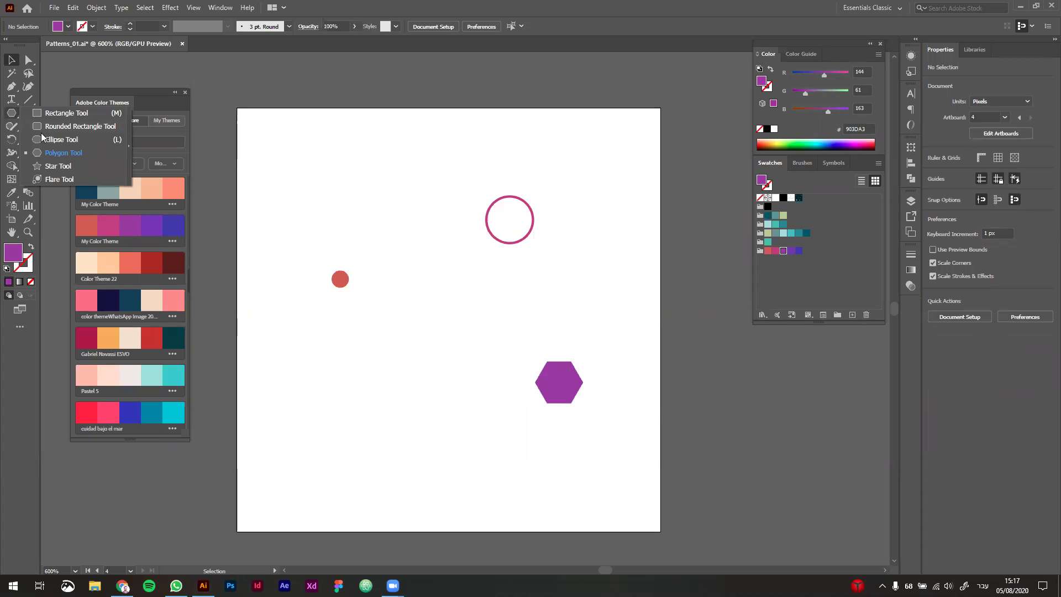
{"action": "left_click", "coordinate": [62, 153]}
{"action": "mouse_move", "coordinate": [350, 362]}
{"action": "left_mouse_down"}
{"action": "mouse_move", "coordinate": [384, 403]}
{"action": "mouse_move", "coordinate": [372, 368]}
{"action": "mouse_move", "coordinate": [389, 393]}
{"action": "mouse_move", "coordinate": [379, 395]}
{"action": "mouse_move", "coordinate": [384, 355]}
{"action": "mouse_move", "coordinate": [378, 376]}
{"action": "mouse_move", "coordinate": [418, 409]}
{"action": "mouse_move", "coordinate": [439, 383]}
{"action": "mouse_move", "coordinate": [450, 336]}
{"action": "left_mouse_up"}
{"action": "key", "text": "Down"}
{"action": "key", "text": "Down"}
{"action": "key", "text": "Down"}
{"action": "key", "text": "Up"}
{"action": "key", "text": "Up"}
{"action": "key", "text": "Up"}
{"action": "key", "text": "Up"}
{"action": "key", "text": "Up"}
{"action": "key", "text": "Up"}
{"action": "key", "text": "Down"}
{"action": "key", "text": "Down"}
{"action": "key", "text": "Down"}
{"action": "key", "text": "Down"}
{"action": "key", "text": "Down"}
{"action": "key", "text": "Down"}
{"action": "key", "text": "v"}
{"action": "left_click", "coordinate": [490, 347]}
Step: Turn the triangle into an unfilled violet outline with a 0.5 pt stroke
{"action": "key", "text": "shift+x"}
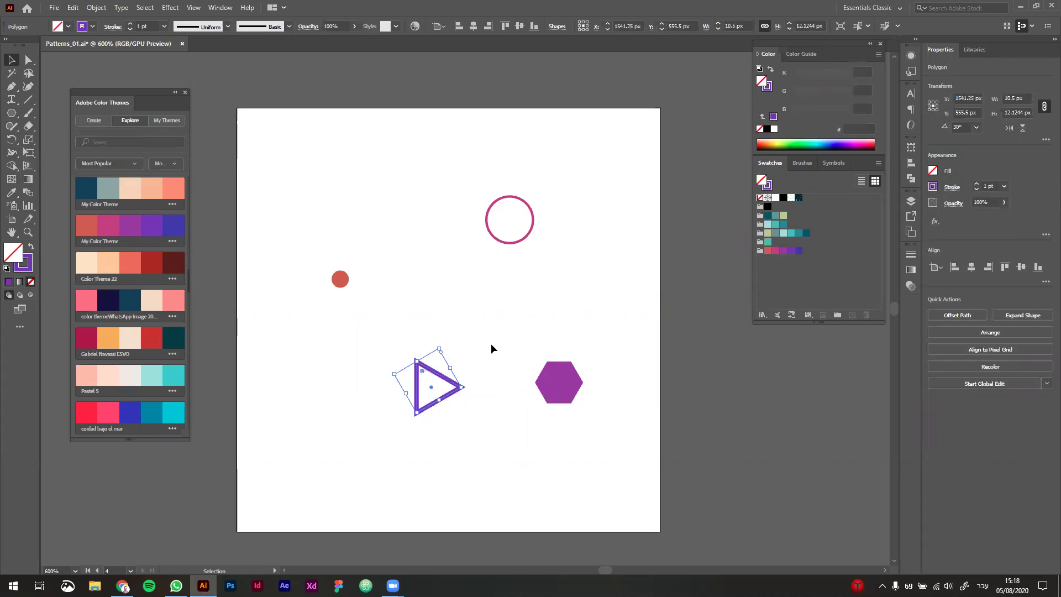
{"action": "left_click", "coordinate": [975, 189]}
{"action": "left_click", "coordinate": [976, 189]}
{"action": "left_click", "coordinate": [593, 307]}
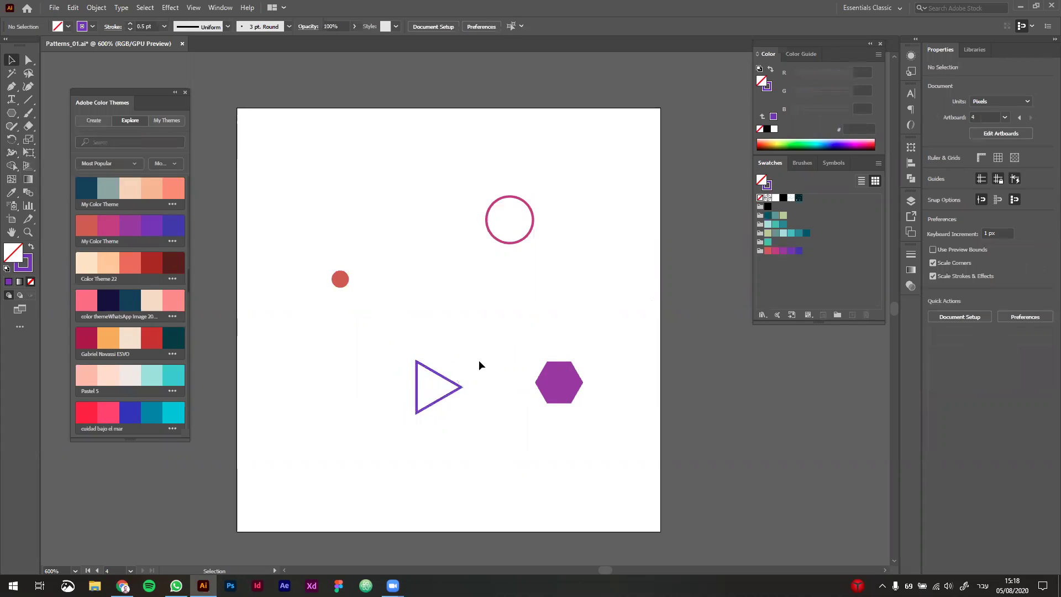
Step: Make a 7 px copy of the small red circle in the artboard's upper-right corner and fill it with blue theme swatch #383EB0
{"action": "left_click_drag", "start_coordinate": [343, 280], "coordinate": [614, 149]}
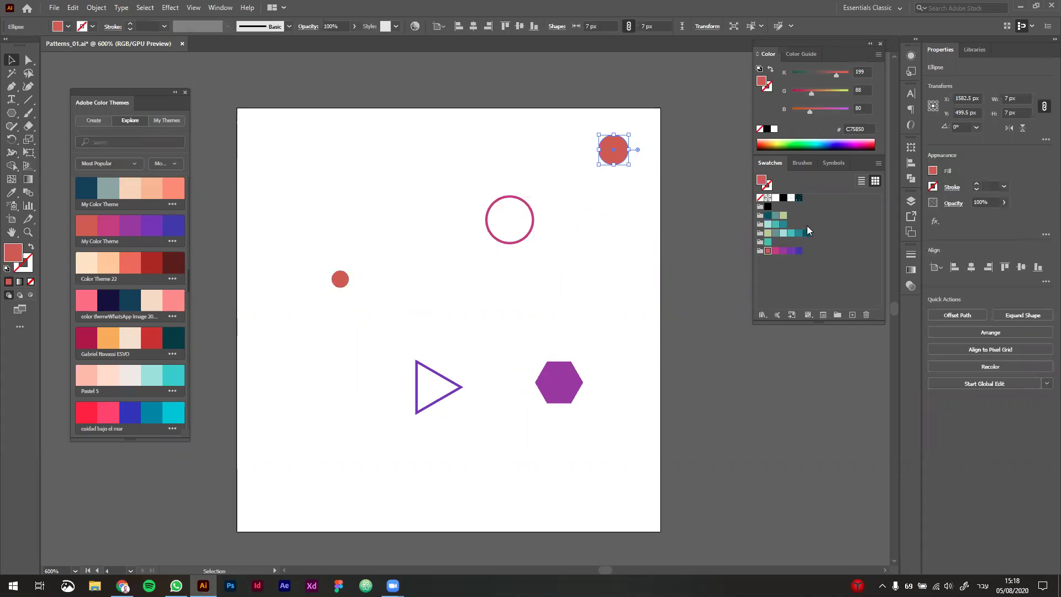
{"action": "left_click", "coordinate": [793, 251]}
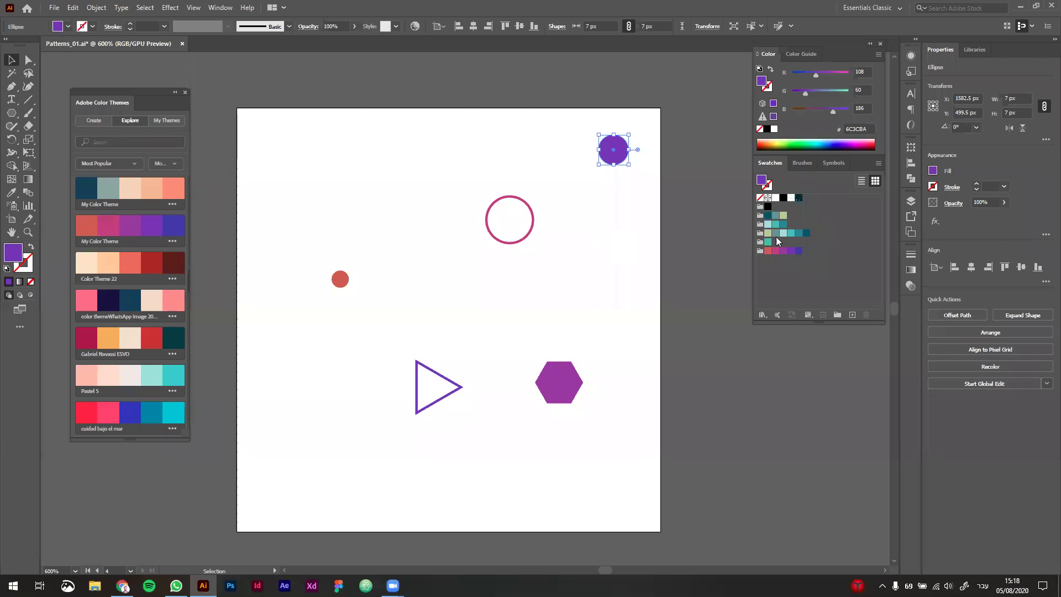
{"action": "left_click", "coordinate": [800, 251]}
Step: Make a 7 px copy of the magenta ring in the artboard's lower-left area with a red theme stroke and no fill
{"action": "left_click", "coordinate": [568, 274]}
{"action": "left_click_drag", "start_coordinate": [523, 236], "coordinate": [320, 448]}
{"action": "left_click_drag", "start_coordinate": [330, 407], "coordinate": [321, 416]}
{"action": "left_click", "coordinate": [775, 251]}
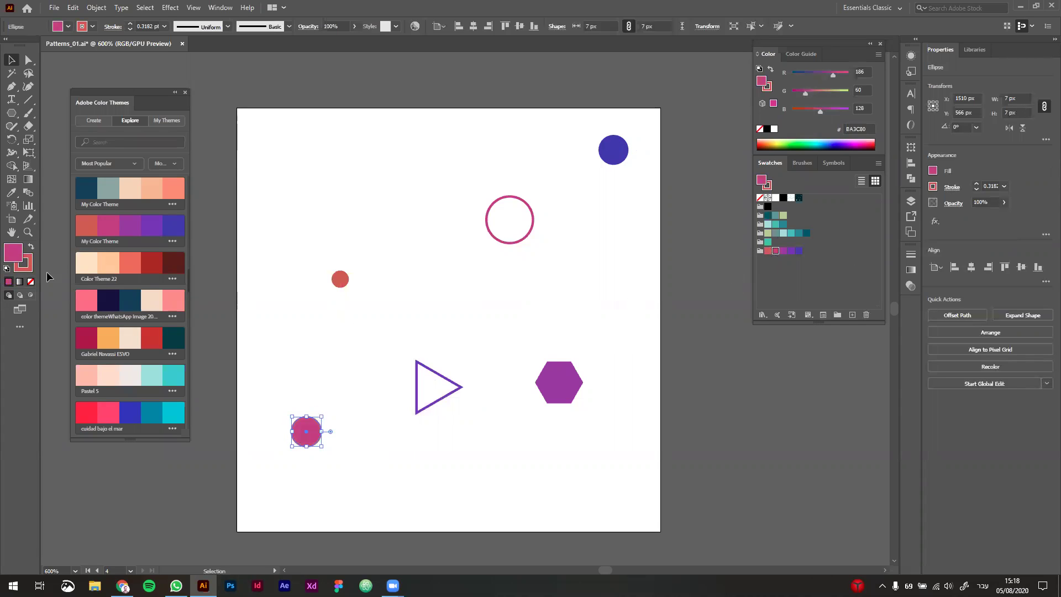
{"action": "left_click", "coordinate": [31, 283]}
{"action": "left_click", "coordinate": [406, 383]}
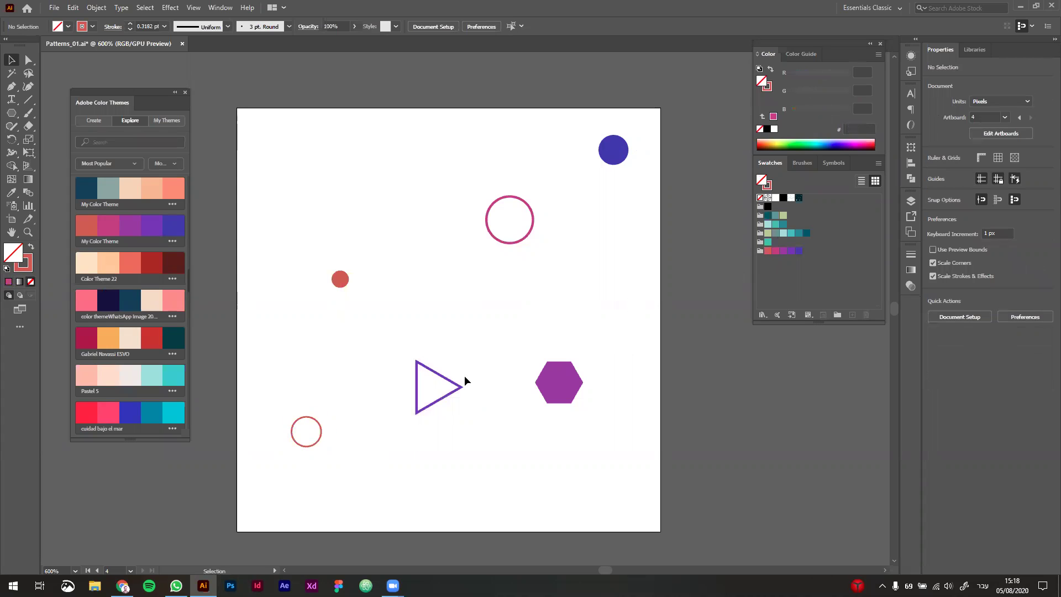
Step: Copy the purple hexagon to the artboard's upper-left area as an unfilled outline with a 0.5 pt violet #6C3CBA stroke
{"action": "left_click_drag", "start_coordinate": [553, 384], "coordinate": [350, 172]}
{"action": "key", "text": "shift+x"}
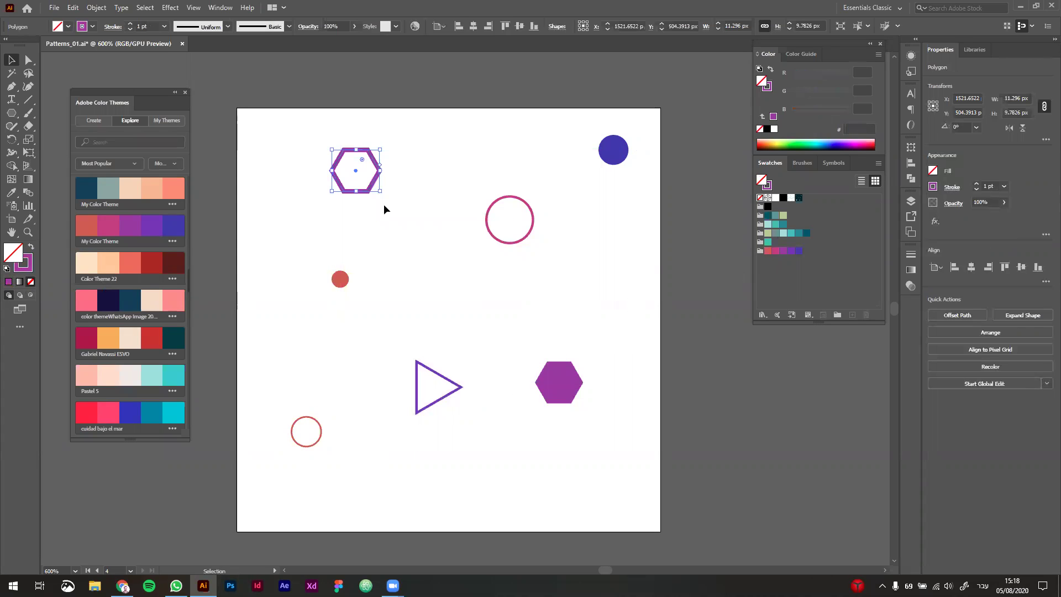
{"action": "left_click", "coordinate": [791, 251]}
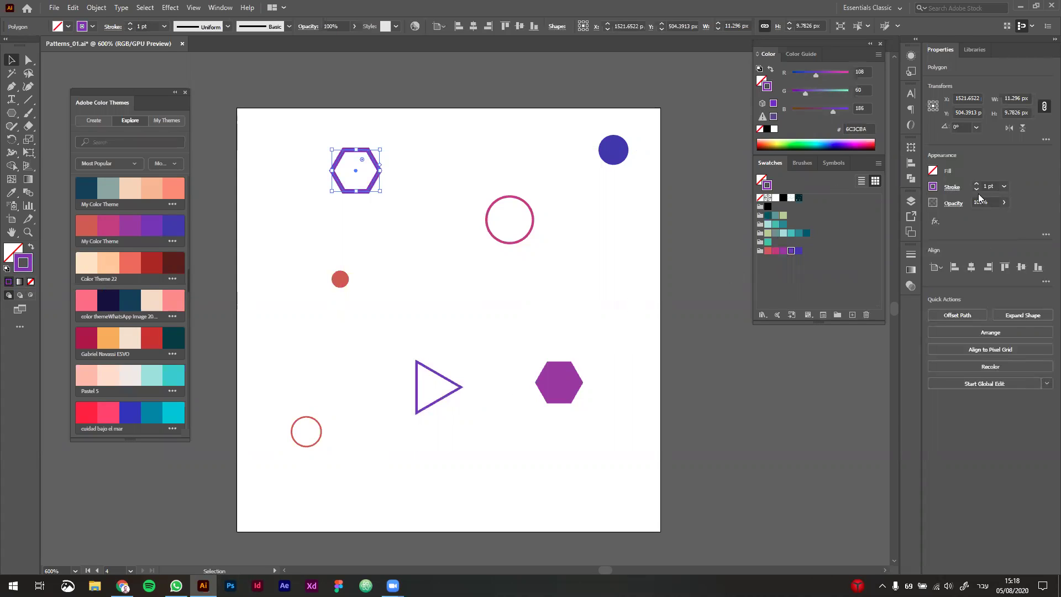
{"action": "left_click", "coordinate": [976, 191]}
{"action": "left_click", "coordinate": [345, 451]}
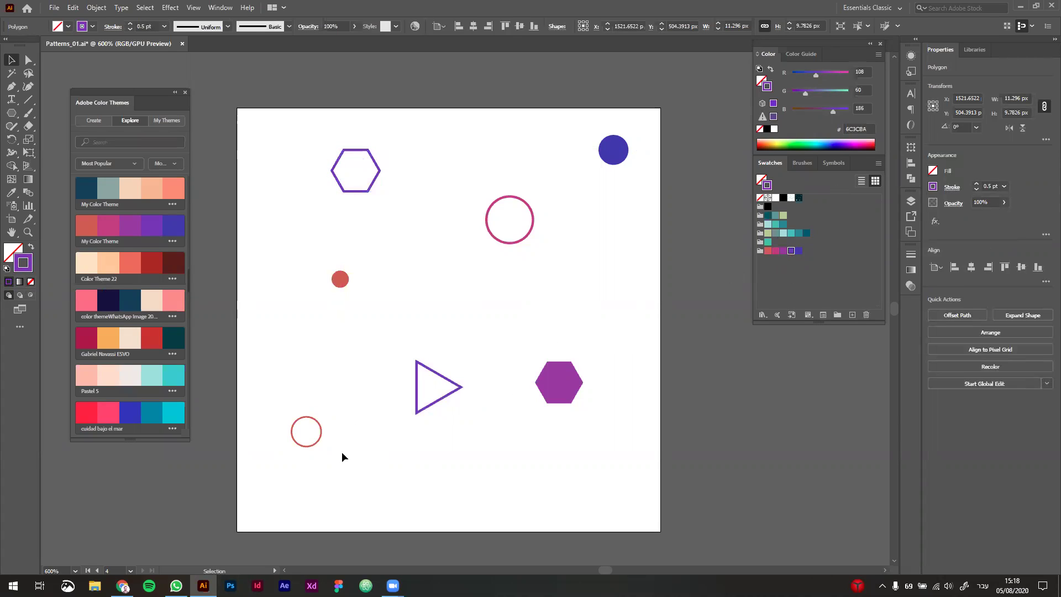
Step: Move the small red ring down, the triangle slightly up, and the filled hexagon toward the artboard's lower-right corner
{"action": "left_click_drag", "start_coordinate": [318, 440], "coordinate": [321, 468]}
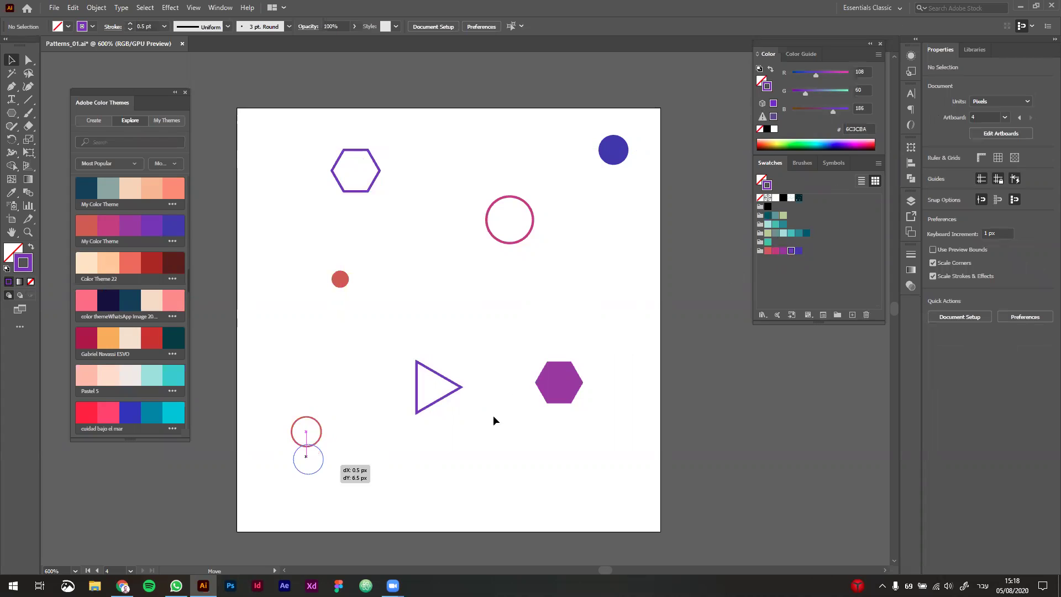
{"action": "left_click_drag", "start_coordinate": [455, 381], "coordinate": [463, 363]}
{"action": "left_click_drag", "start_coordinate": [563, 390], "coordinate": [589, 466]}
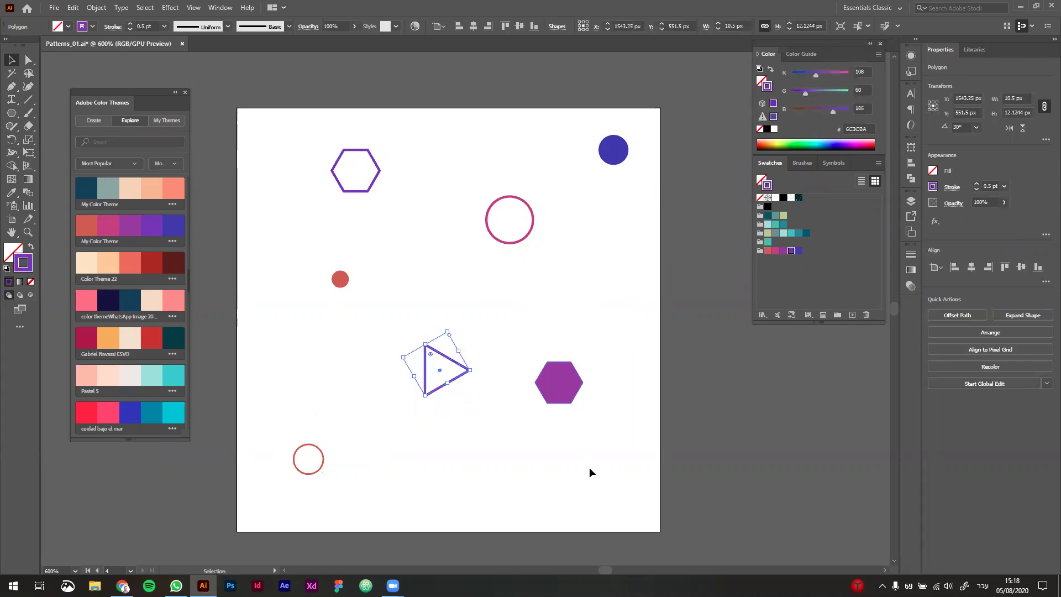
{"action": "left_click", "coordinate": [562, 365]}
{"action": "scroll", "coordinate": [560, 339], "scroll_direction": "down", "scroll_amount": 3}
{"action": "scroll", "coordinate": [568, 347], "scroll_direction": "up", "scroll_amount": 2}
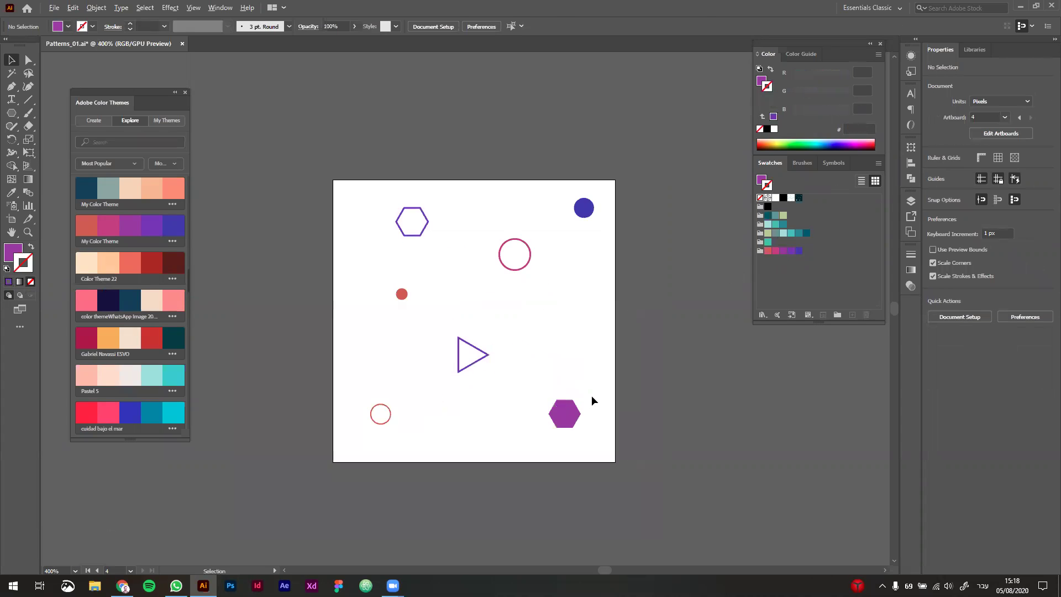
Step: Scale the filled purple hexagon down to about two thirds of its size around its centre
{"action": "left_click", "coordinate": [566, 380]}
{"action": "left_click_drag", "start_coordinate": [581, 402], "coordinate": [576, 406]}
{"action": "left_click", "coordinate": [588, 366]}
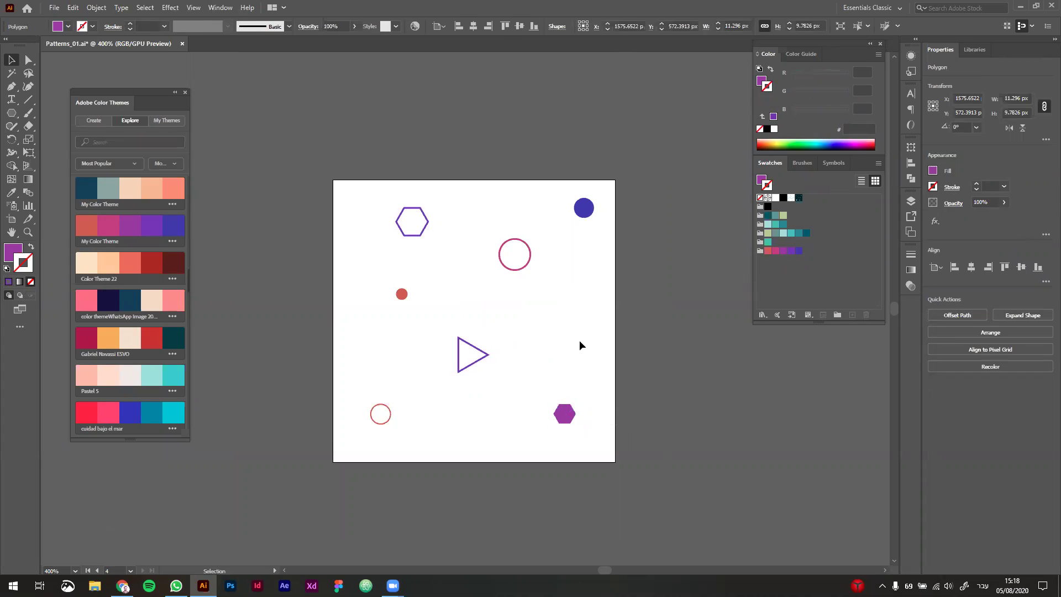
Step: Move the magenta ring down and left toward the artboard's centre, and shift the blue circle slightly inward from the corner
{"action": "scroll", "coordinate": [580, 343], "scroll_direction": "down", "scroll_amount": 1}
{"action": "left_click_drag", "start_coordinate": [620, 310], "coordinate": [510, 316]}
{"action": "left_click_drag", "start_coordinate": [478, 251], "coordinate": [418, 296]}
{"action": "left_click_drag", "start_coordinate": [465, 267], "coordinate": [456, 275]}
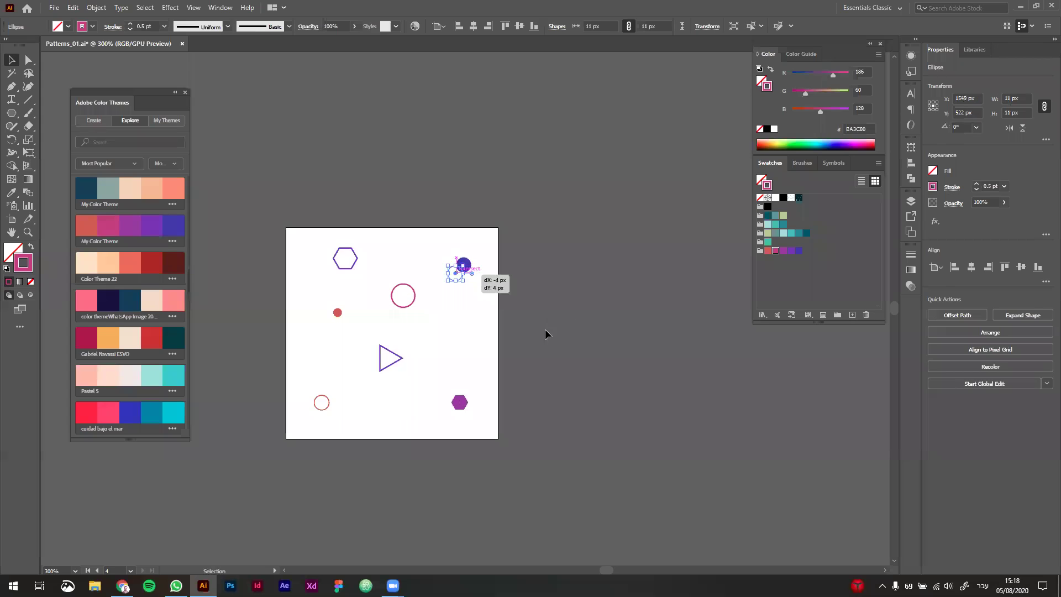
{"action": "left_click", "coordinate": [546, 330]}
{"action": "left_click_drag", "start_coordinate": [557, 325], "coordinate": [547, 311]}
{"action": "left_click_drag", "start_coordinate": [561, 349], "coordinate": [601, 302]}
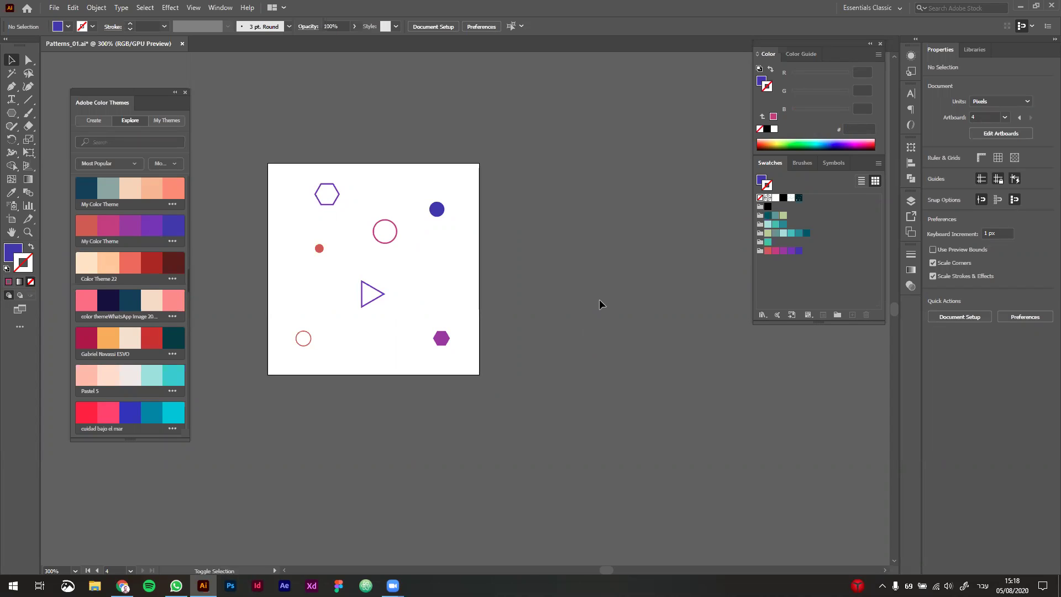
Step: Duplicate the artboard together with its artwork, placing the copy directly beside the original on the right
{"action": "key", "text": "shift+o"}
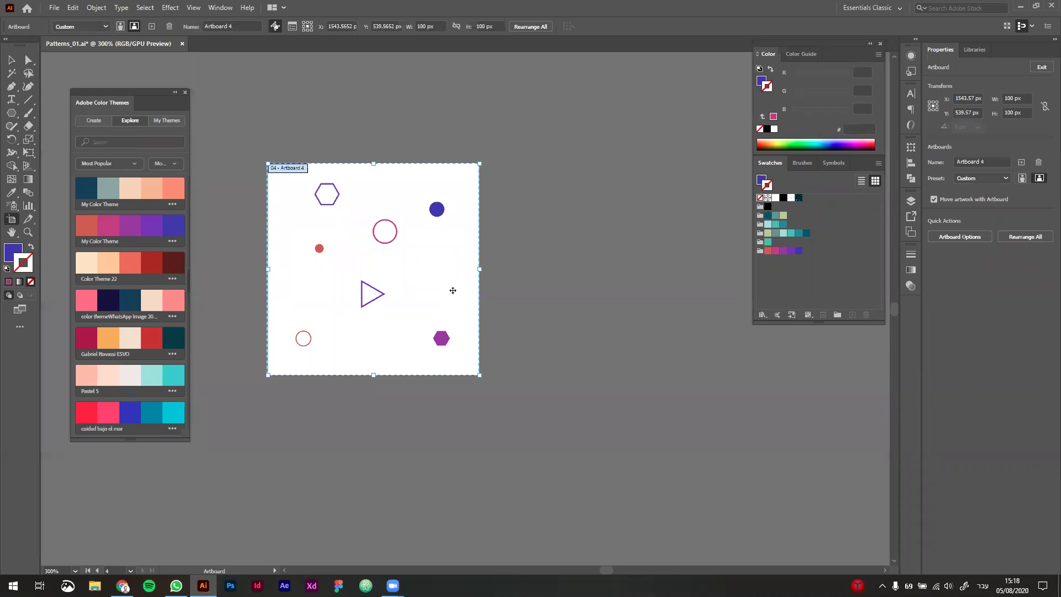
{"action": "left_click_drag", "start_coordinate": [325, 266], "coordinate": [544, 270]}
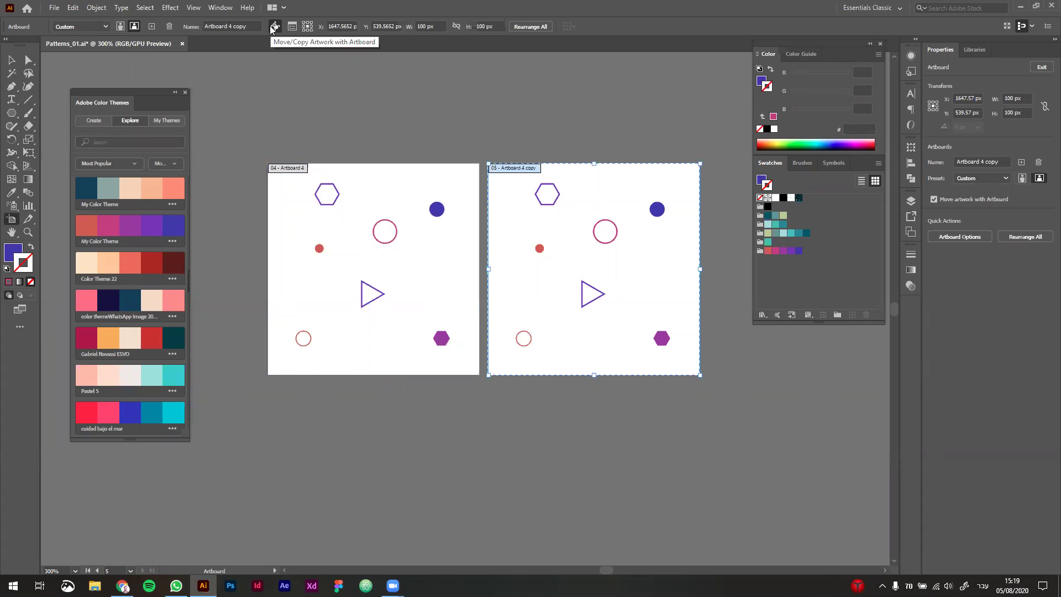
{"action": "key", "text": "Escape"}
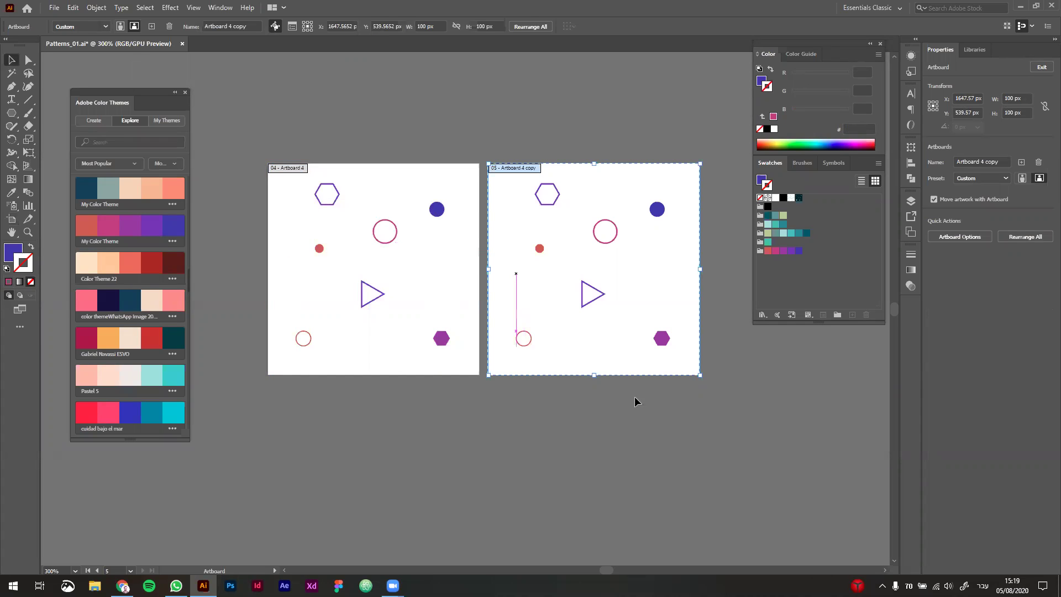
Step: Draw a 100 × 100 px blue rectangle covering the duplicated artboard
{"action": "left_click_drag", "start_coordinate": [623, 420], "coordinate": [522, 440]}
{"action": "key", "text": "m"}
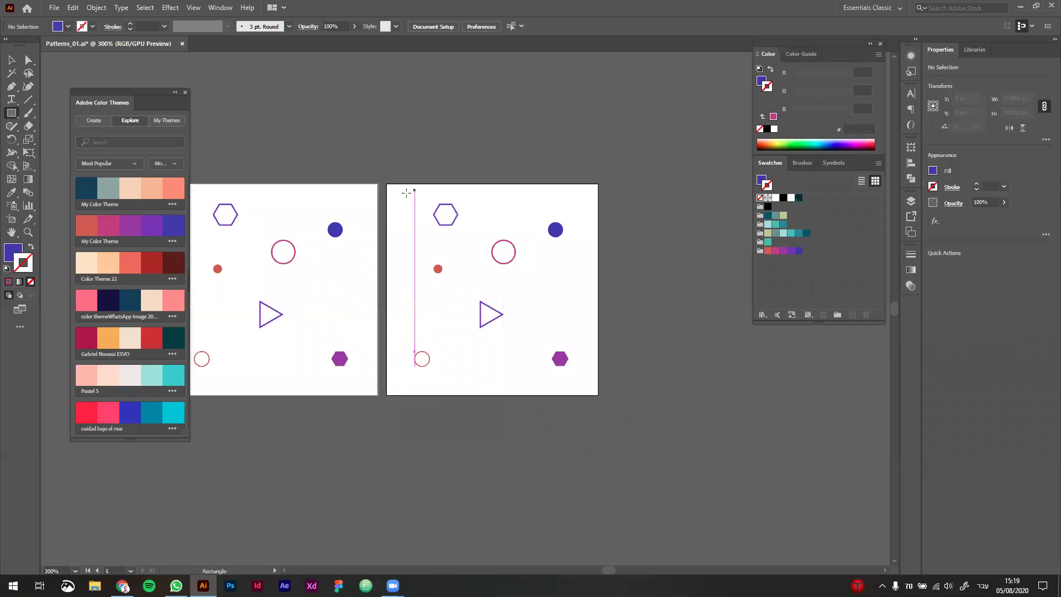
{"action": "left_click_drag", "start_coordinate": [386, 184], "coordinate": [599, 392]}
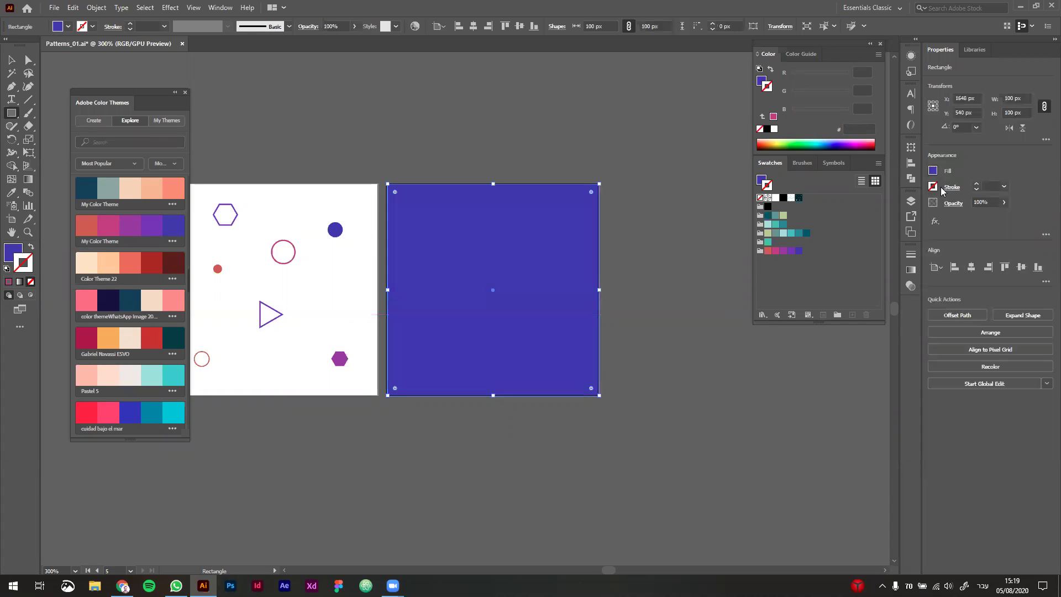
Step: Centre the blue square horizontally and vertically on the artboard and send it behind all the shapes
{"action": "key", "text": "v"}
{"action": "left_click", "coordinate": [971, 267]}
{"action": "left_click", "coordinate": [1021, 268]}
{"action": "key", "text": "ctrl+shift+bracketleft"}
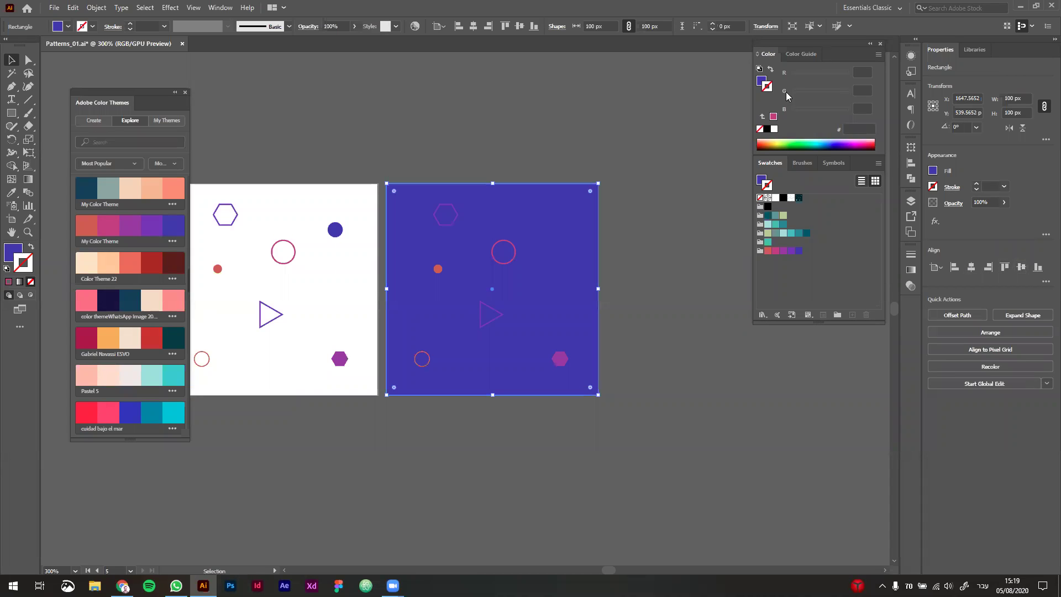
Step: Switch the colour sliders to HSB and darken the background square to 12.94% brightness
{"action": "left_click", "coordinate": [878, 54]}
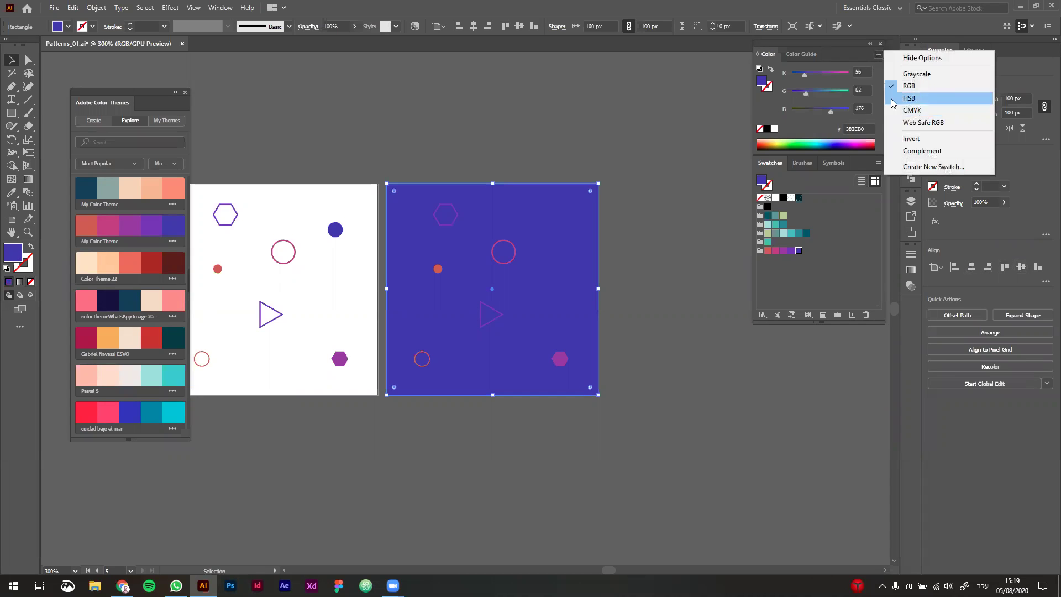
{"action": "left_click", "coordinate": [909, 98]}
{"action": "left_click_drag", "start_coordinate": [830, 111], "coordinate": [799, 116]}
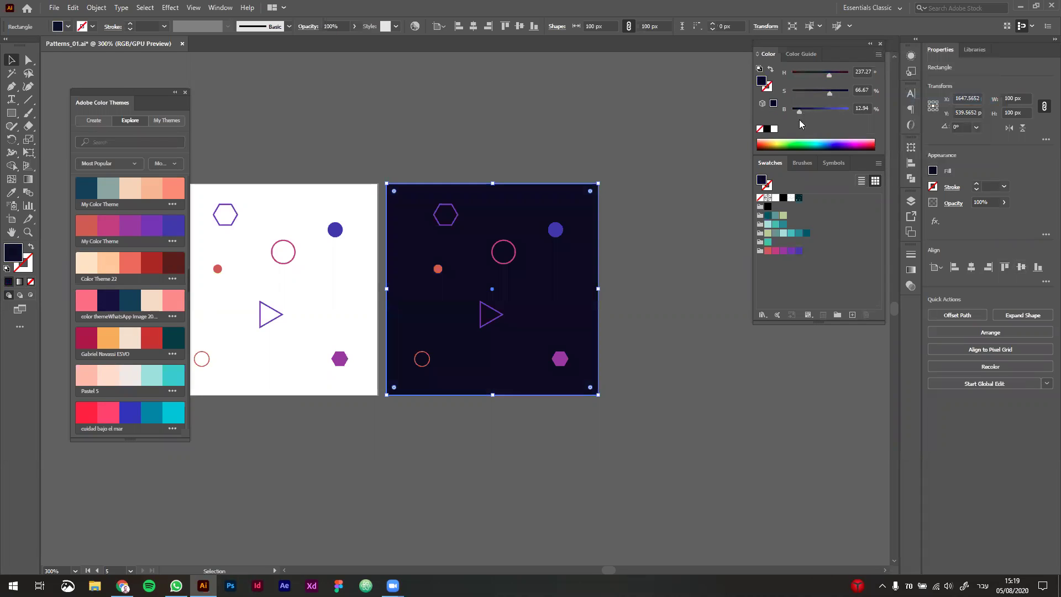
{"action": "left_click", "coordinate": [597, 454]}
{"action": "key", "text": "space"}
{"action": "left_click_drag", "start_coordinate": [598, 456], "coordinate": [630, 480]}
{"action": "key", "text": "space"}
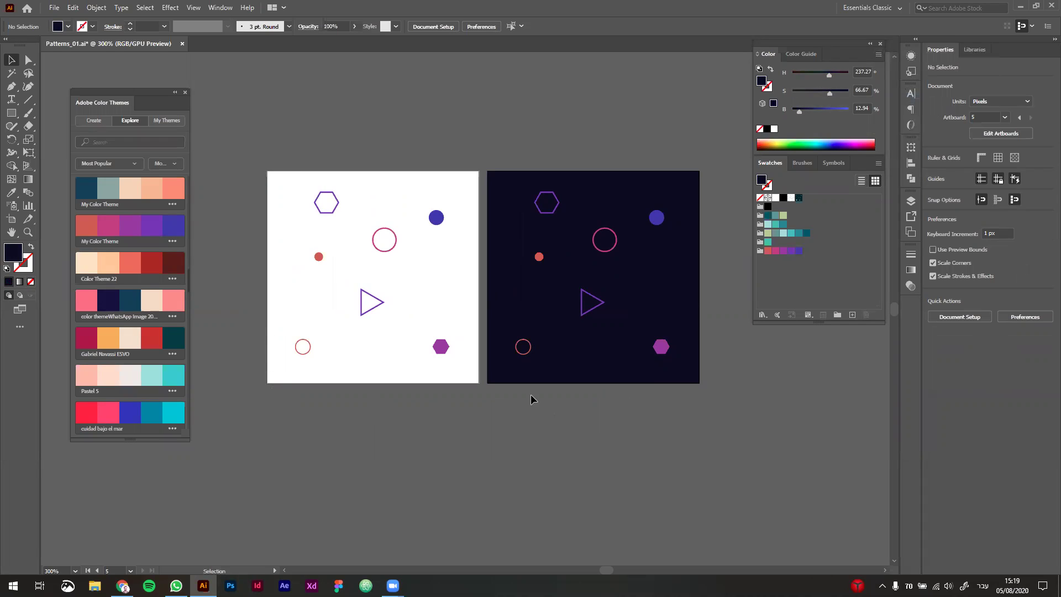
Step: Group the dark background square with all the shapes on the duplicated artboard
{"action": "left_click_drag", "start_coordinate": [498, 148], "coordinate": [695, 408]}
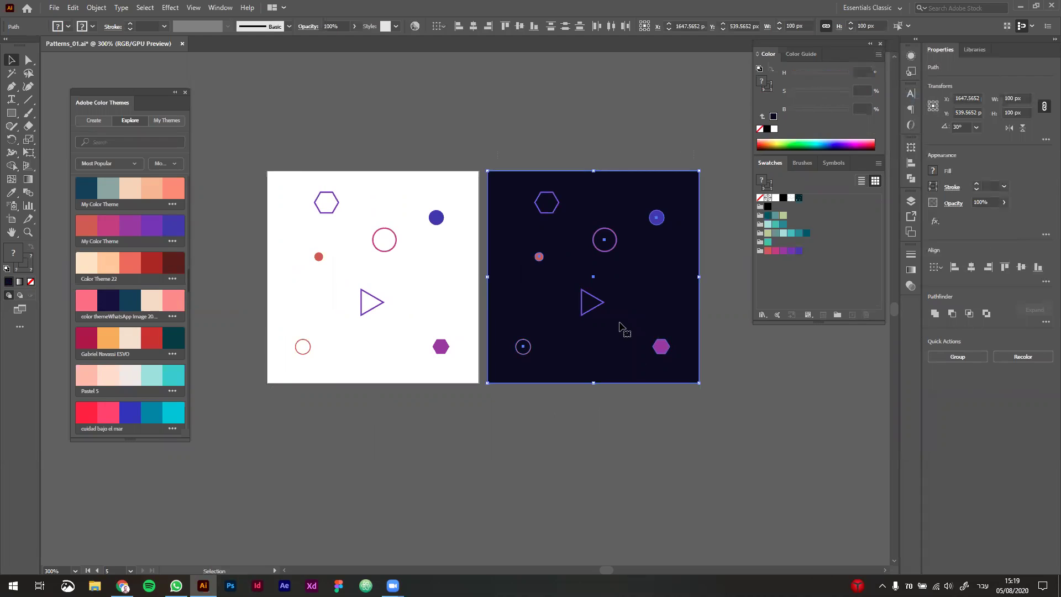
{"action": "key", "text": "ctrl+g"}
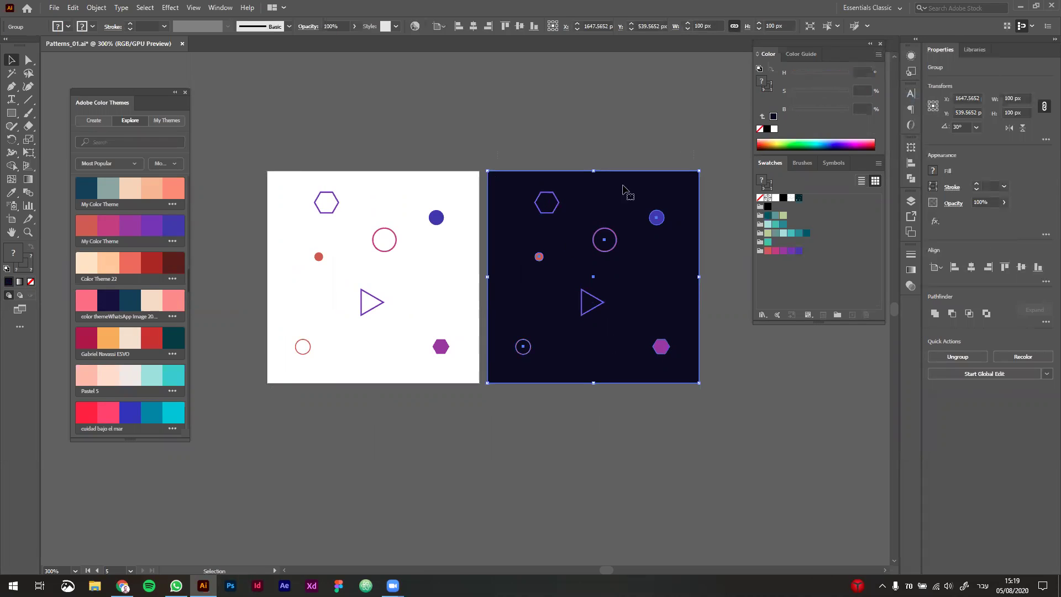
{"action": "left_click", "coordinate": [479, 173]}
{"action": "left_click", "coordinate": [491, 175]}
{"action": "left_click", "coordinate": [703, 280]}
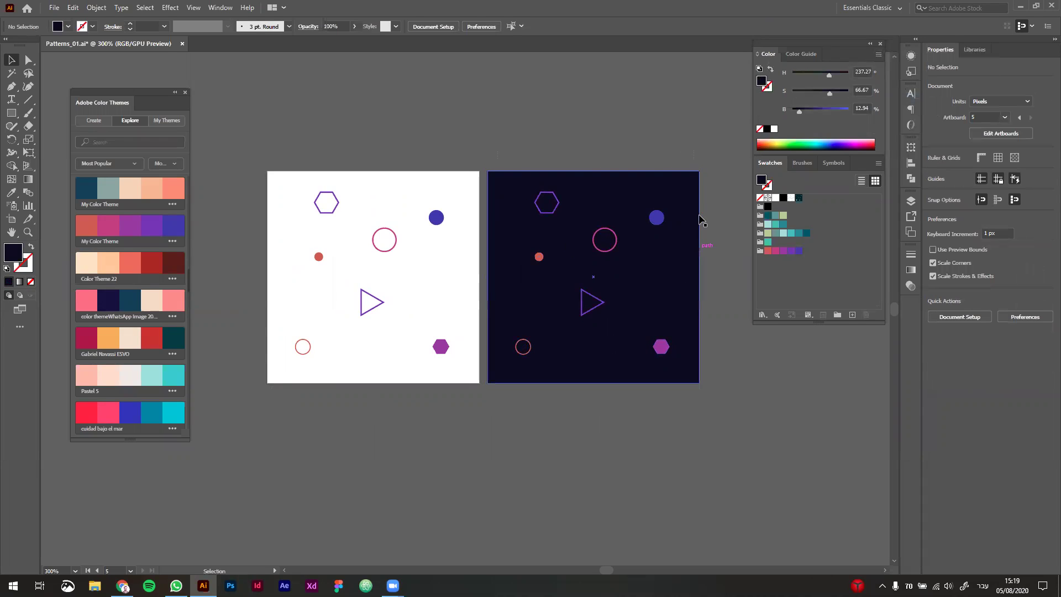
{"action": "left_click", "coordinate": [531, 185]}
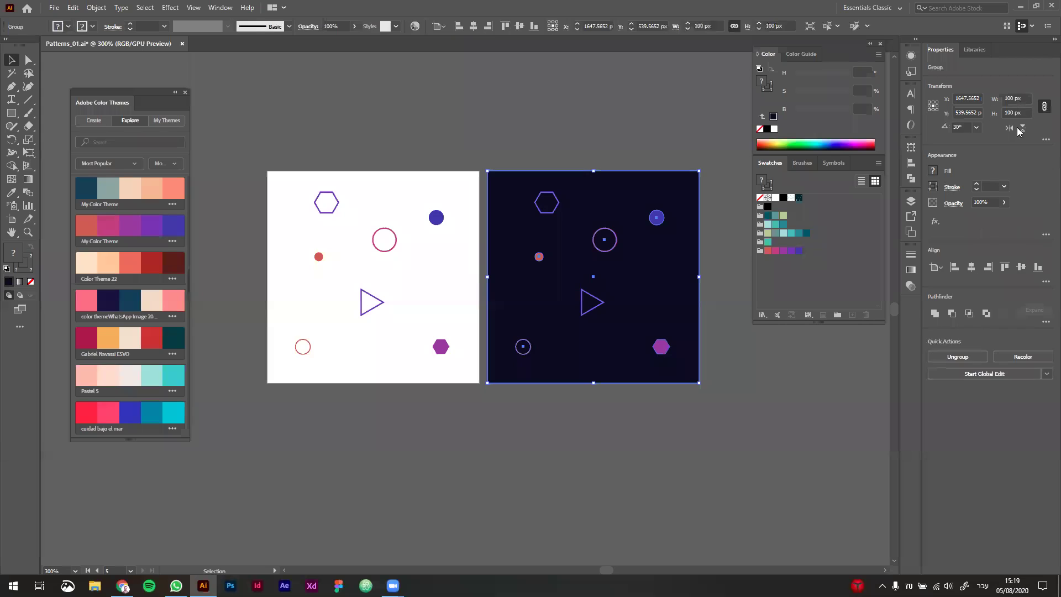
{"action": "left_click_drag", "start_coordinate": [247, 145], "coordinate": [469, 393]}
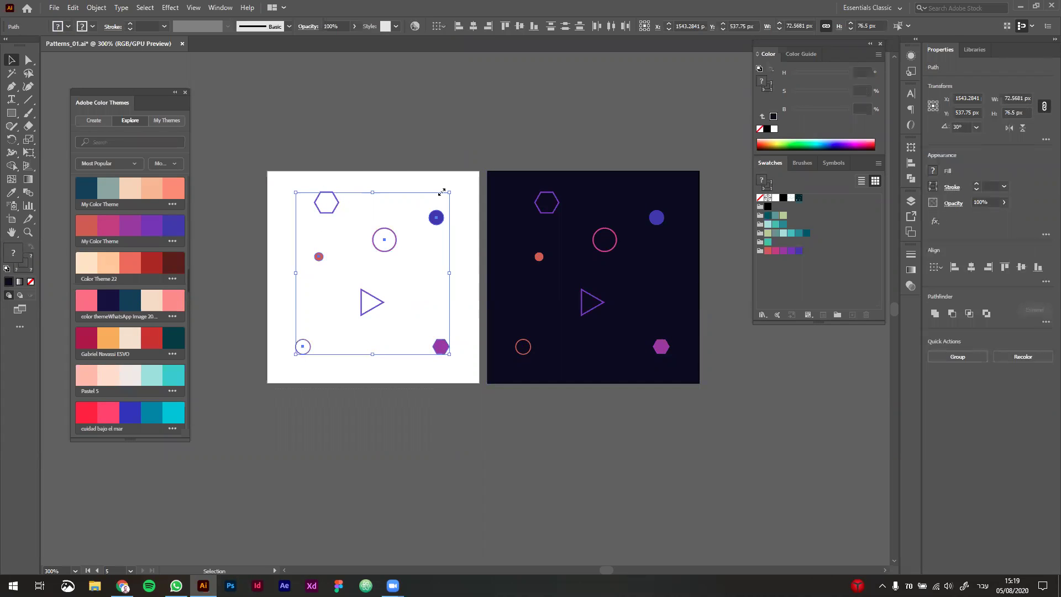
{"action": "left_click", "coordinate": [403, 186]}
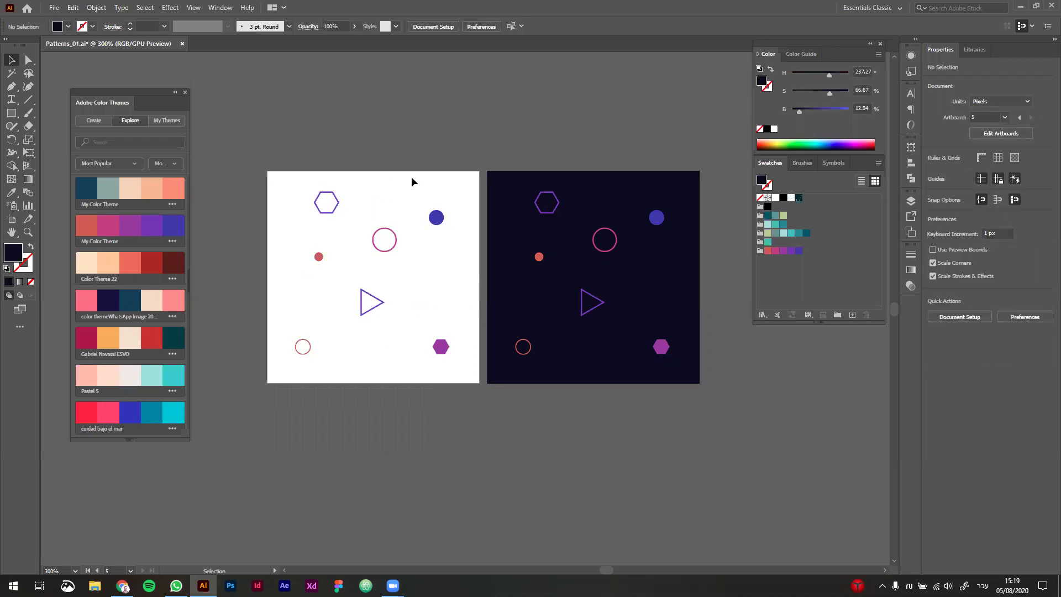
Step: Draw a 100 × 100 px square covering the white artboard and swap its fill and stroke so only a dark outline remains
{"action": "key", "text": "m"}
{"action": "mouse_move", "coordinate": [267, 171]}
{"action": "left_mouse_down"}
{"action": "mouse_move", "coordinate": [297, 180]}
{"action": "mouse_move", "coordinate": [479, 383]}
{"action": "left_mouse_up"}
{"action": "key", "text": "v"}
{"action": "key", "text": "shift+x"}
{"action": "left_click", "coordinate": [357, 423]}
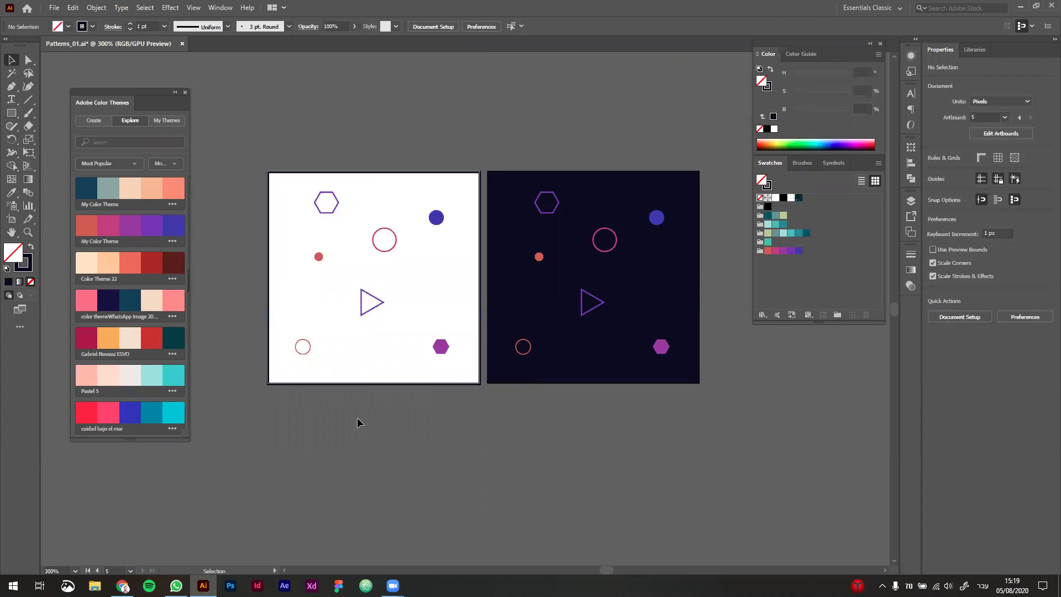
{"action": "key", "text": "ctrl+z"}
{"action": "left_click", "coordinate": [278, 425]}
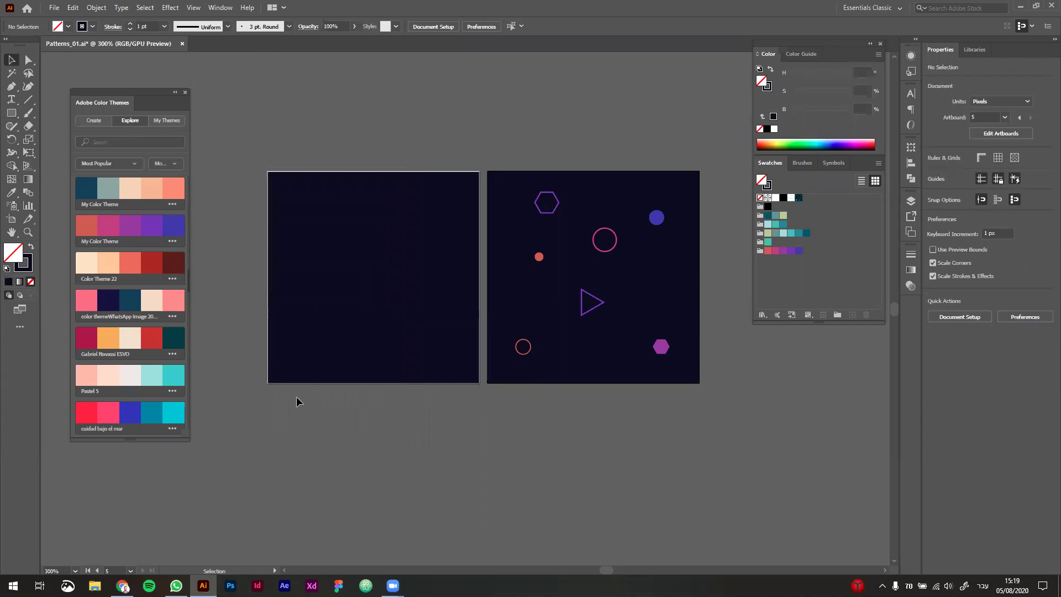
{"action": "left_click", "coordinate": [331, 324]}
{"action": "key", "text": "shift+x"}
Step: Make a clipping mask from the outlined square and all the shapes on the white artboard
{"action": "mouse_move", "coordinate": [240, 442]}
{"action": "left_mouse_down"}
{"action": "mouse_move", "coordinate": [423, 161]}
{"action": "mouse_move", "coordinate": [456, 143]}
{"action": "left_mouse_up"}
{"action": "right_click", "coordinate": [436, 220]}
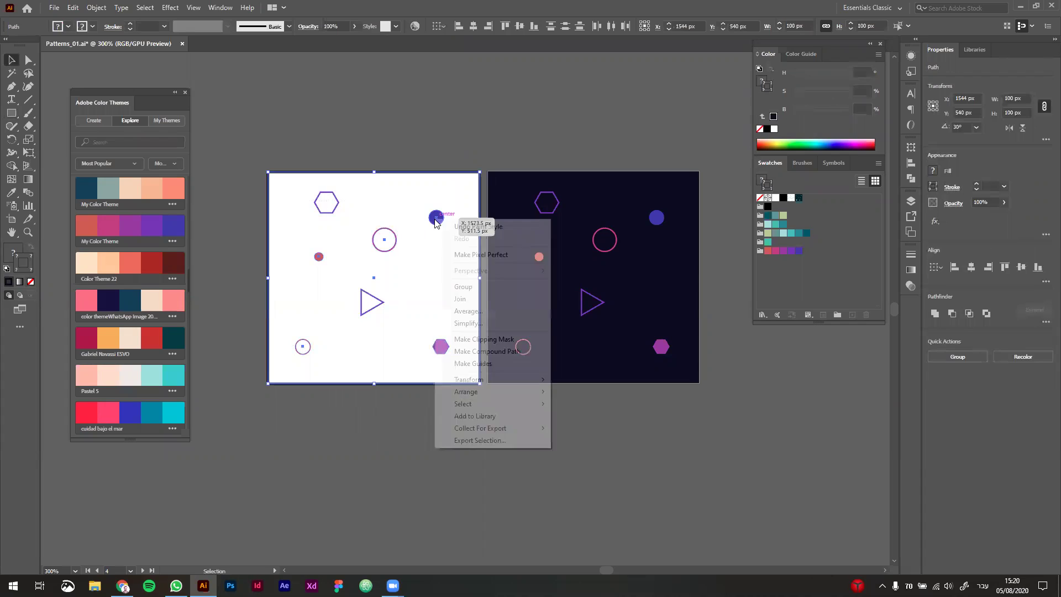
{"action": "left_click", "coordinate": [494, 339]}
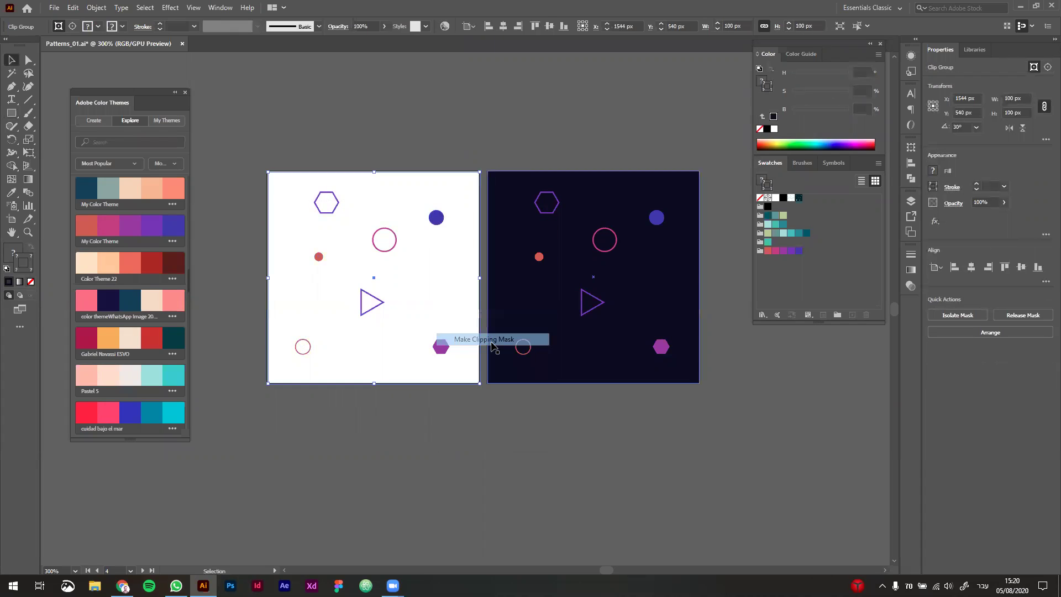
{"action": "left_click", "coordinate": [322, 123]}
{"action": "left_click", "coordinate": [331, 197]}
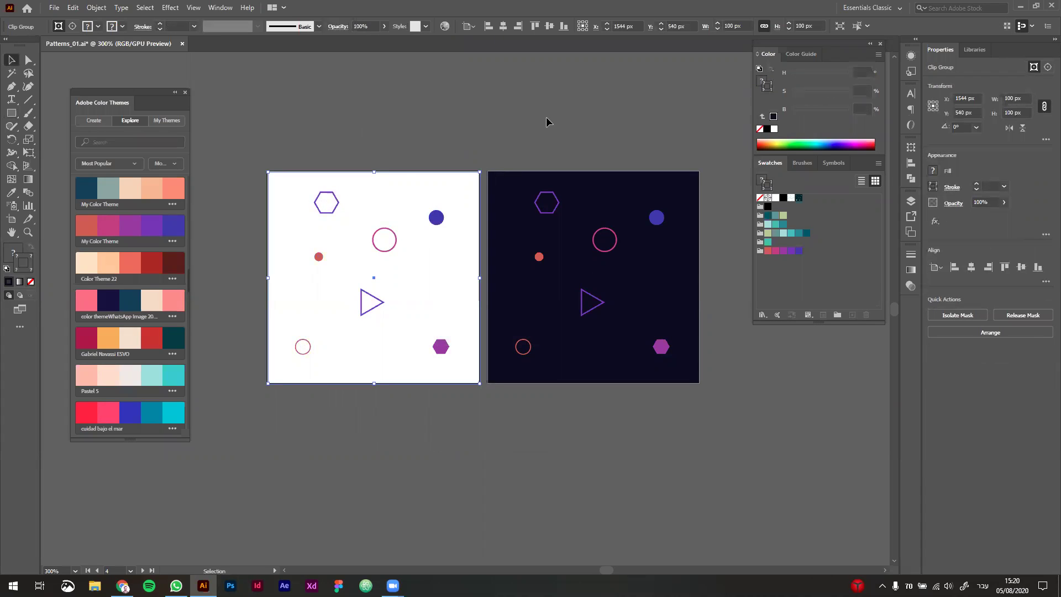
{"action": "scroll", "coordinate": [435, 139], "scroll_direction": "down", "scroll_amount": 1}
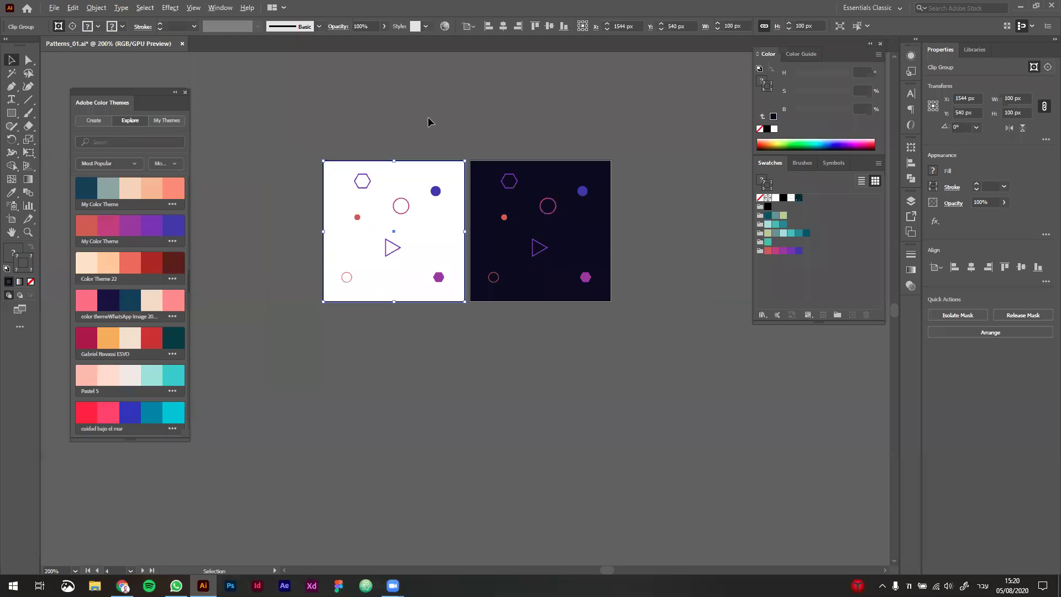
Step: Delete the two existing pattern swatches from the document's swatches
{"action": "left_click", "coordinate": [486, 117]}
{"action": "left_click_drag", "start_coordinate": [533, 118], "coordinate": [475, 163]}
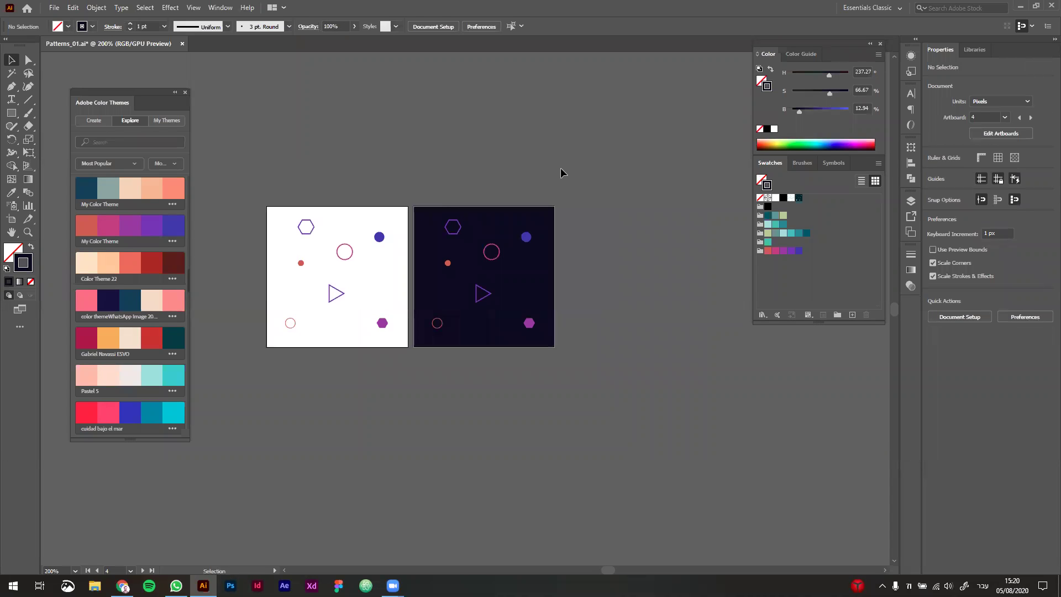
{"action": "left_click_drag", "start_coordinate": [800, 197], "coordinate": [867, 314]}
{"action": "left_click_drag", "start_coordinate": [790, 199], "coordinate": [866, 314]}
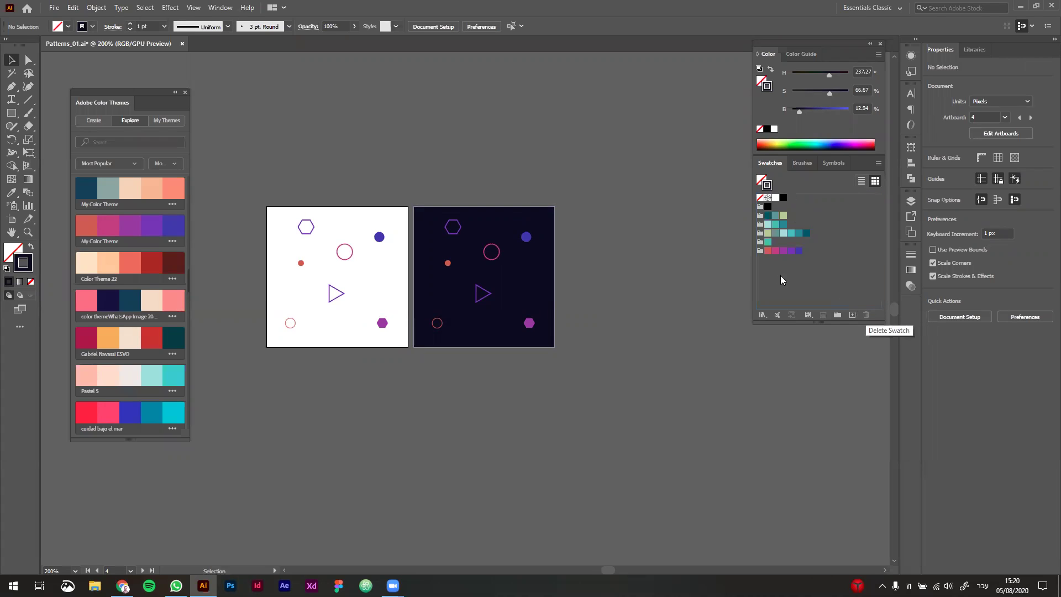
{"action": "left_click", "coordinate": [351, 250]}
{"action": "left_click_drag", "start_coordinate": [359, 245], "coordinate": [358, 133]}
{"action": "key", "text": "ctrl+z"}
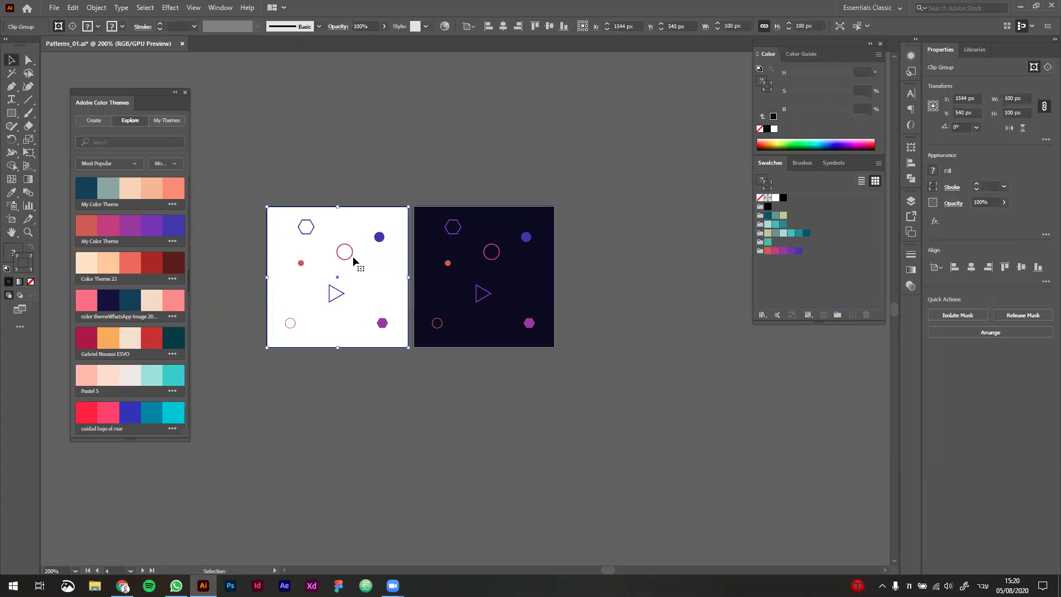
Step: Add the clipped light tile and the dark tile to the swatches as two new pattern swatches
{"action": "left_click_drag", "start_coordinate": [352, 253], "coordinate": [847, 225]}
{"action": "left_click", "coordinate": [551, 246]}
{"action": "left_click_drag", "start_coordinate": [514, 276], "coordinate": [829, 208]}
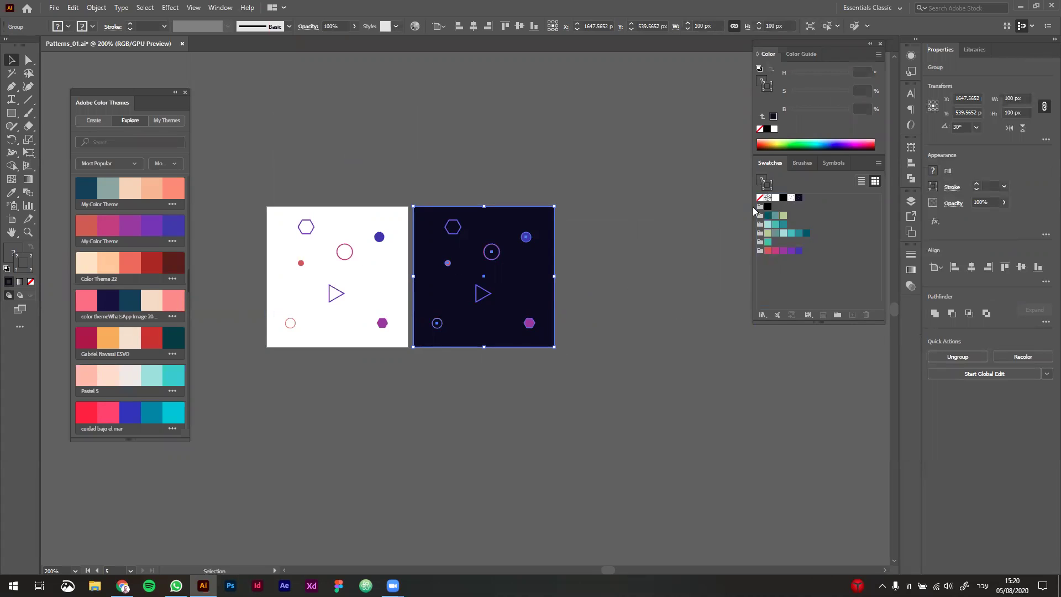
Step: Close the floating Adobe Color Themes panel
{"action": "left_click", "coordinate": [598, 301]}
{"action": "scroll", "coordinate": [599, 299], "scroll_direction": "down", "scroll_amount": 3}
{"action": "left_click_drag", "start_coordinate": [627, 403], "coordinate": [479, 286]}
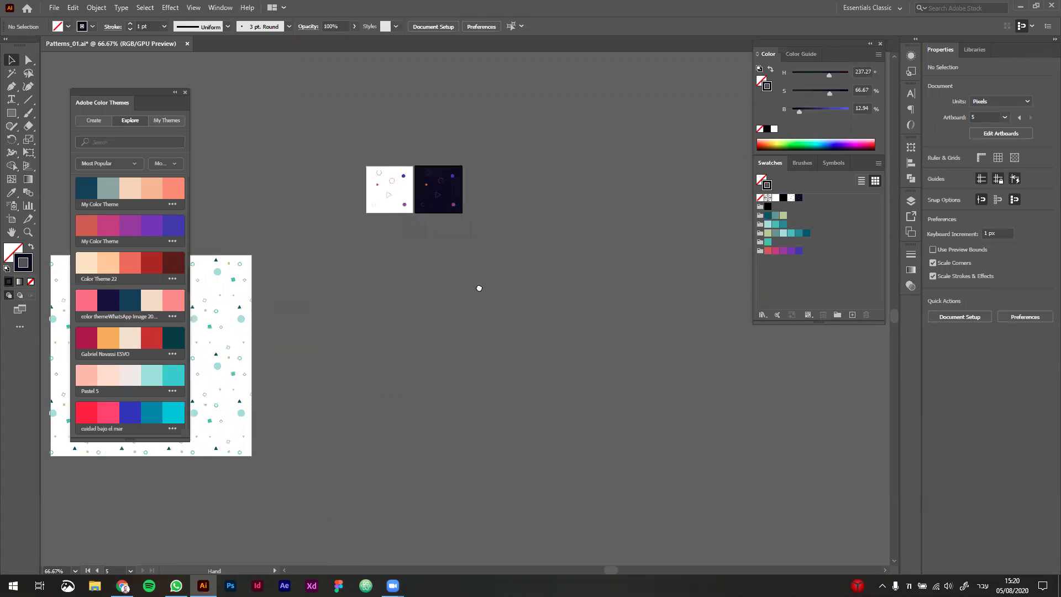
{"action": "scroll", "coordinate": [466, 207], "scroll_direction": "up", "scroll_amount": 2}
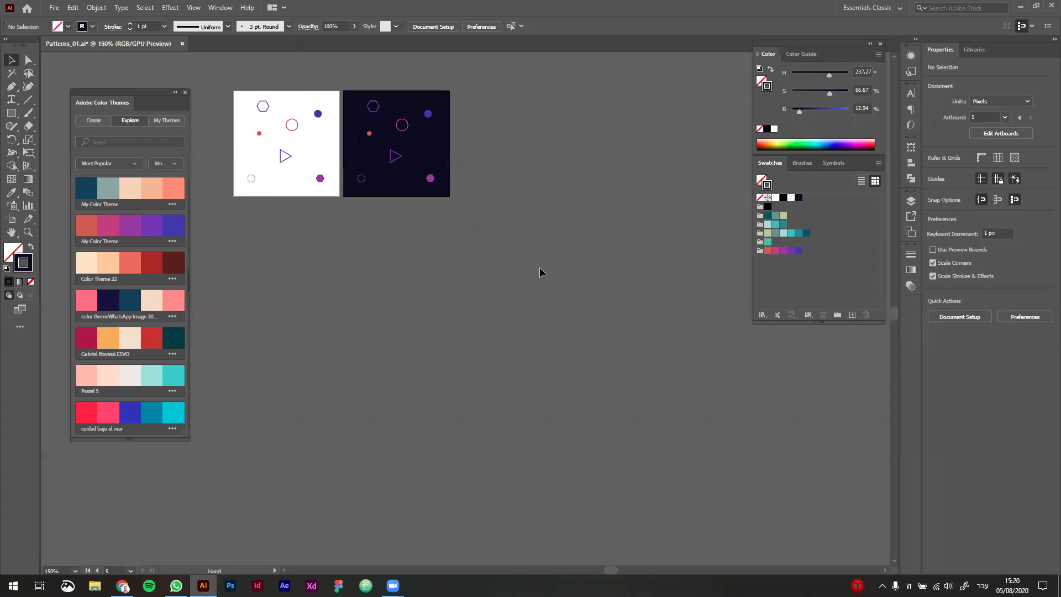
{"action": "left_click", "coordinate": [185, 93]}
Step: Create a new square artboard of about 305 × 305 px in the empty area below the two tiles
{"action": "left_click_drag", "start_coordinate": [597, 436], "coordinate": [502, 395]}
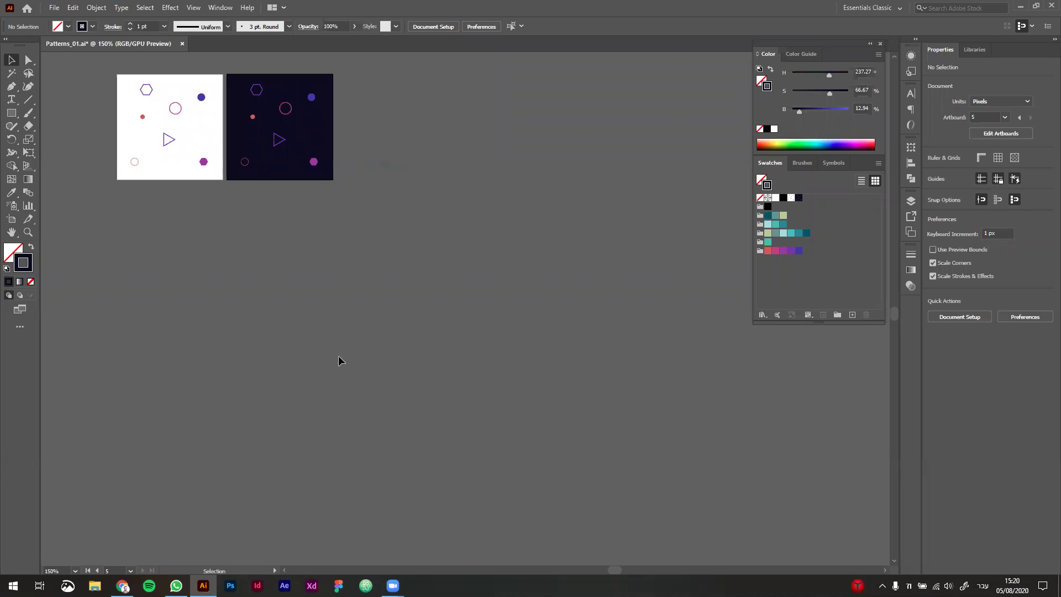
{"action": "key", "text": "shift+o"}
{"action": "left_click_drag", "start_coordinate": [277, 262], "coordinate": [600, 486]}
{"action": "key", "text": "v"}
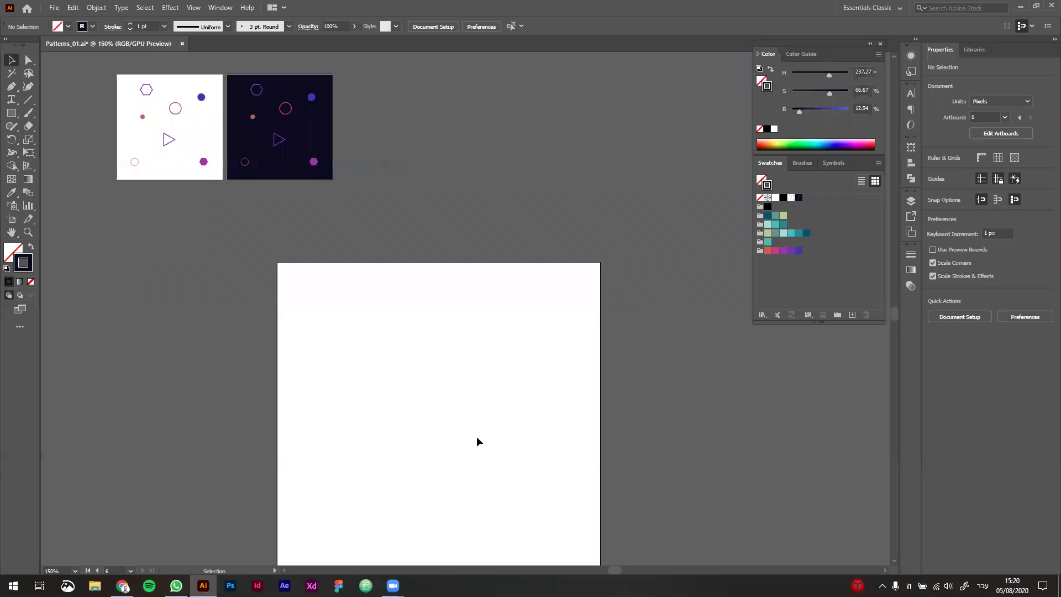
Step: Draw a 305 × 305 px square covering the new artboard and swap its stroke and fill so it is solid dark
{"action": "key", "text": "m"}
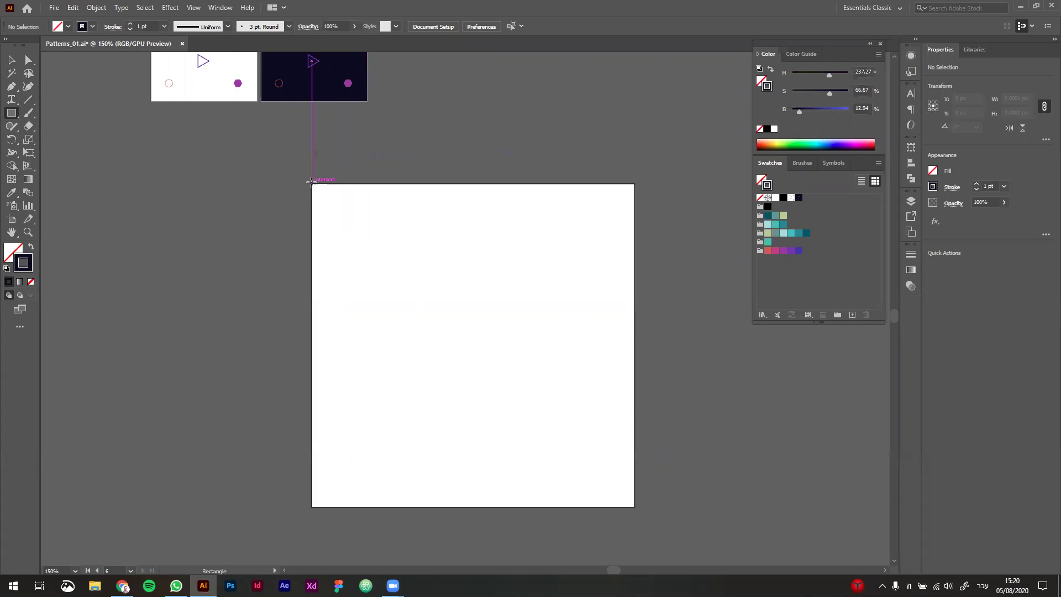
{"action": "left_click_drag", "start_coordinate": [312, 184], "coordinate": [634, 506]}
{"action": "key", "text": "v"}
{"action": "left_click", "coordinate": [652, 451]}
{"action": "left_click", "coordinate": [455, 313]}
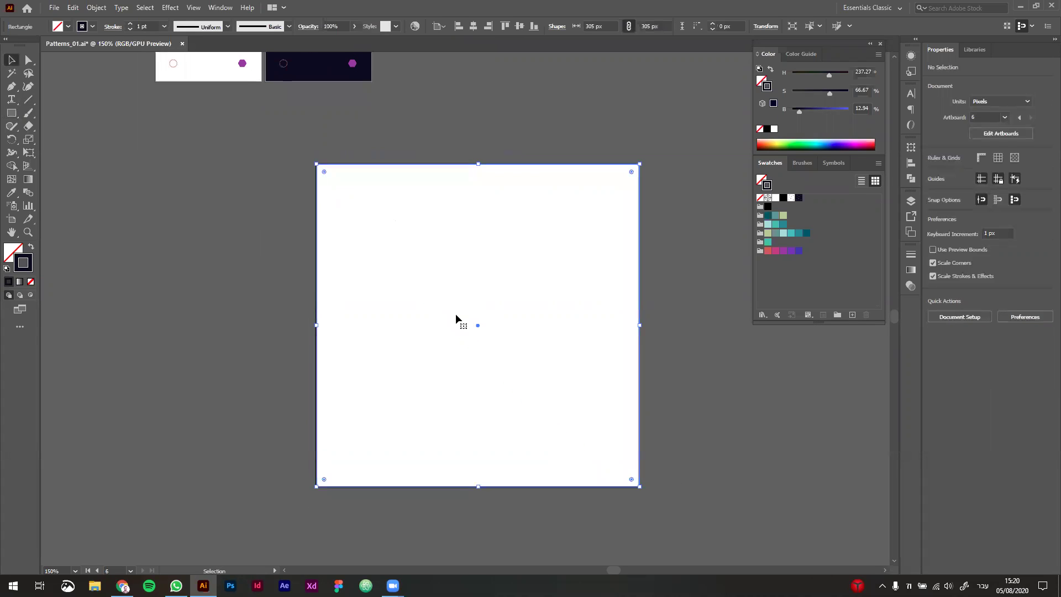
{"action": "key", "text": "shift+x"}
{"action": "left_click", "coordinate": [284, 310]}
{"action": "left_click", "coordinate": [454, 293]}
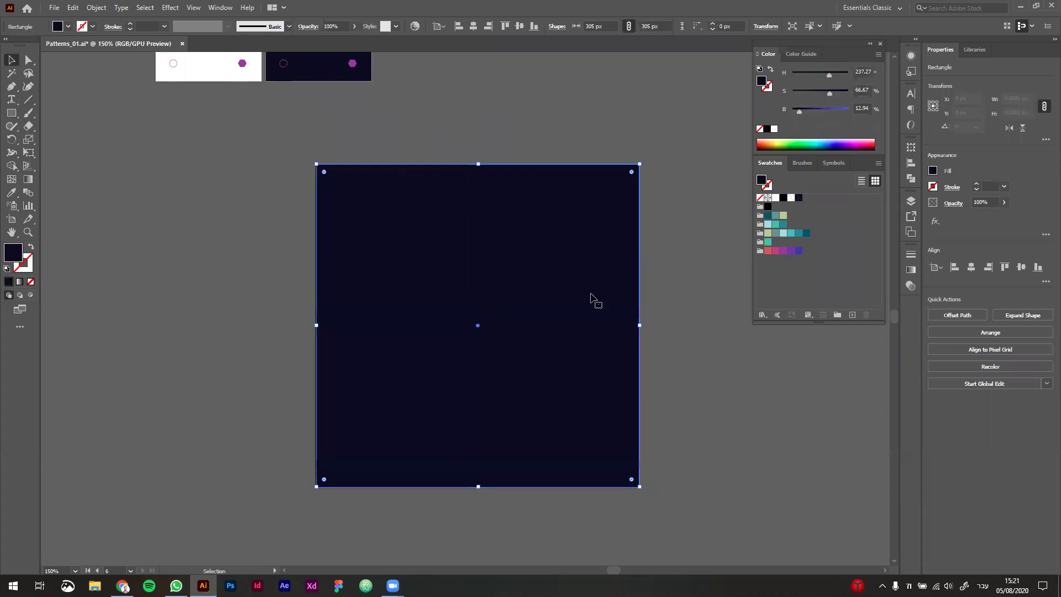
Step: Fill the 305 px square with the light tile's pattern, New Pattern Swatch 1, and deselect it
{"action": "scroll", "coordinate": [708, 325], "scroll_direction": "up", "scroll_amount": 1}
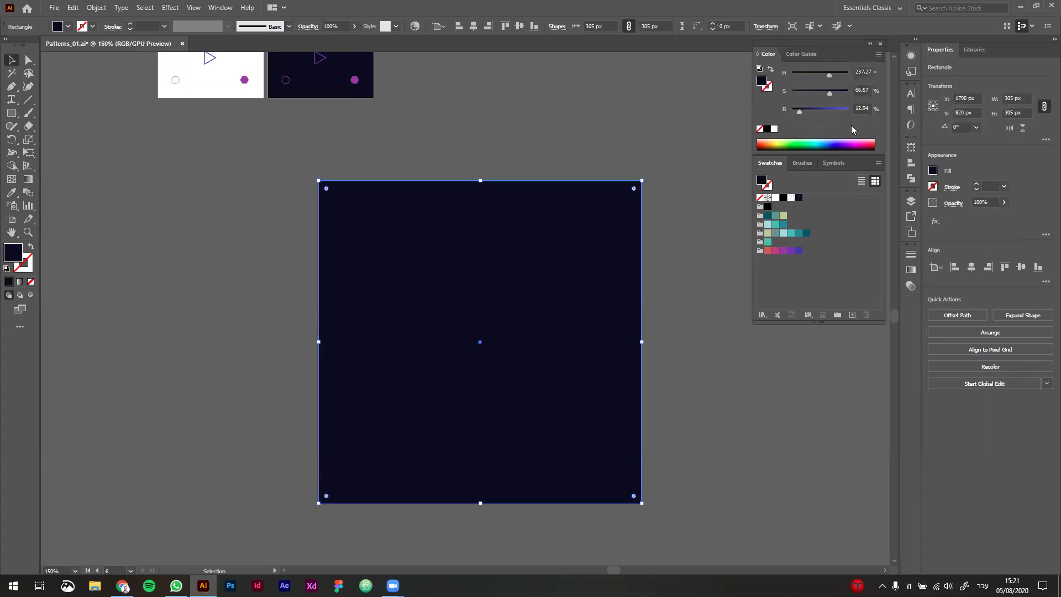
{"action": "left_click", "coordinate": [814, 110]}
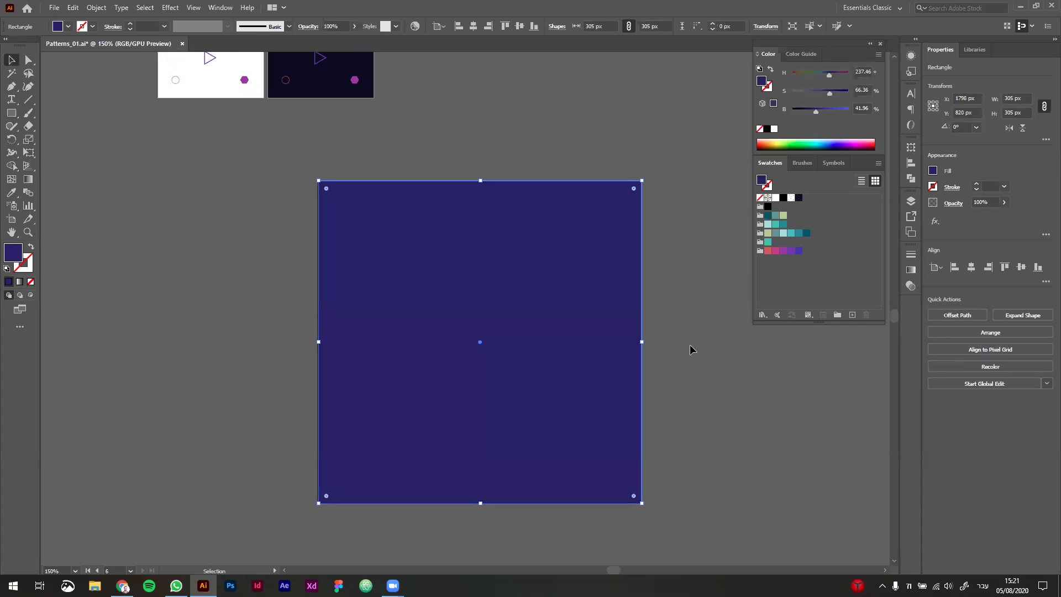
{"action": "left_click", "coordinate": [791, 199]}
{"action": "left_click_drag", "start_coordinate": [673, 402], "coordinate": [671, 390]}
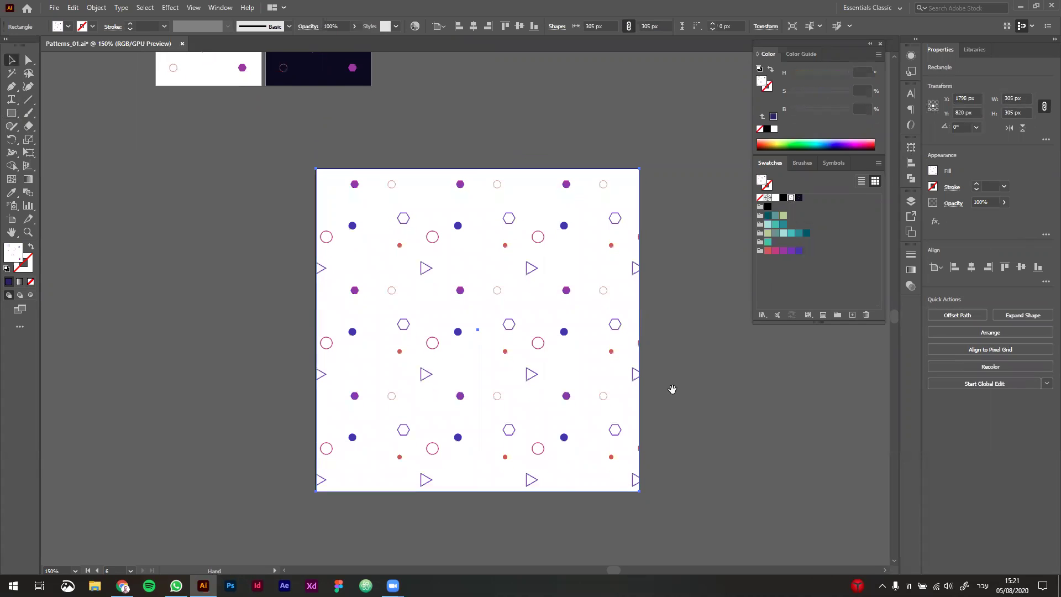
{"action": "left_click", "coordinate": [757, 427]}
{"action": "left_click", "coordinate": [758, 431]}
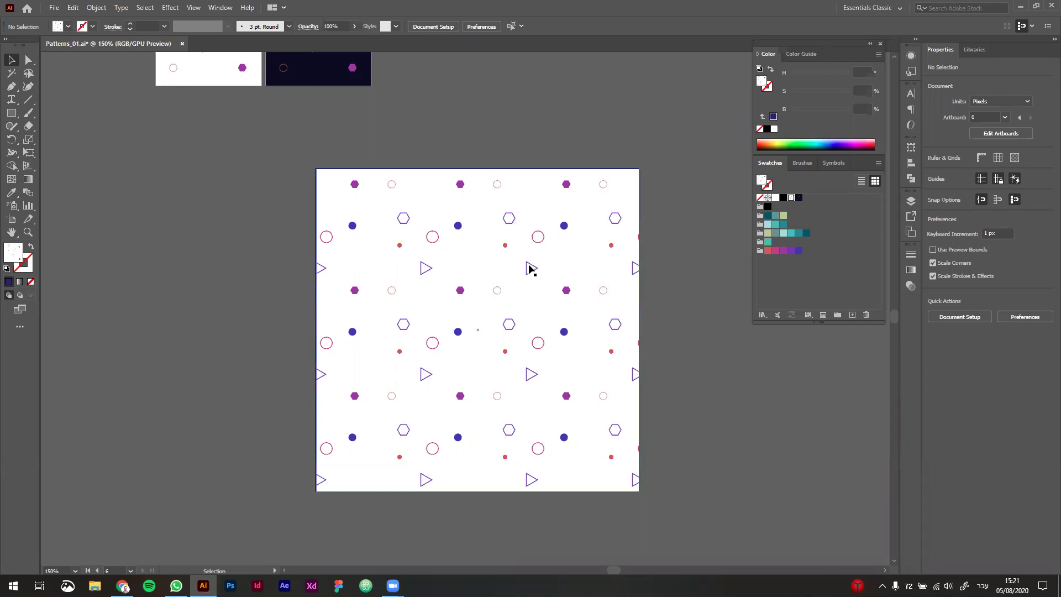
Step: Open New Pattern Swatch 1 for editing and rename it Light
{"action": "left_click", "coordinate": [586, 279]}
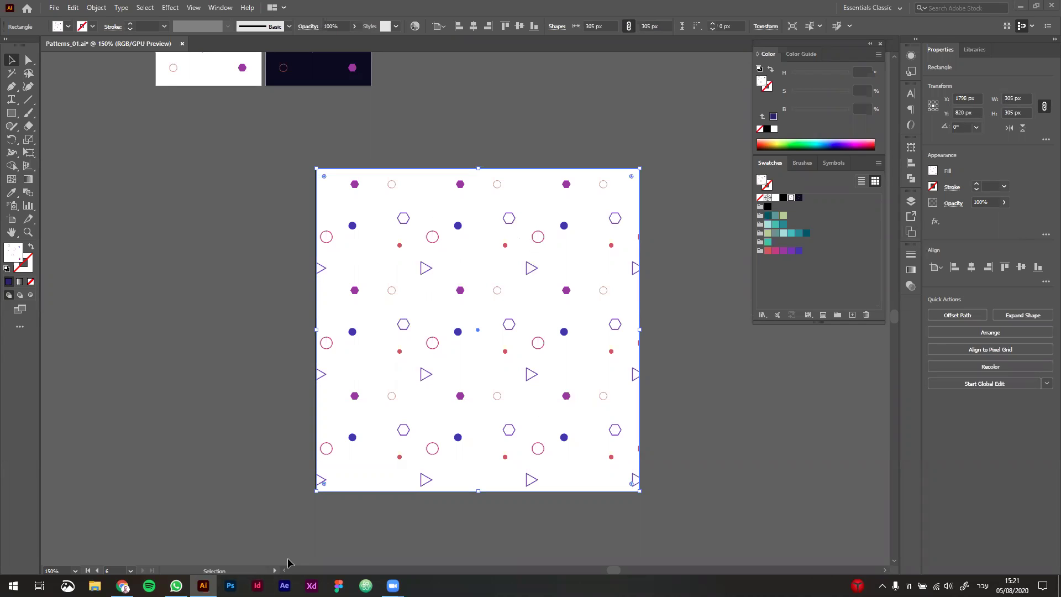
{"action": "double_click", "coordinate": [790, 198]}
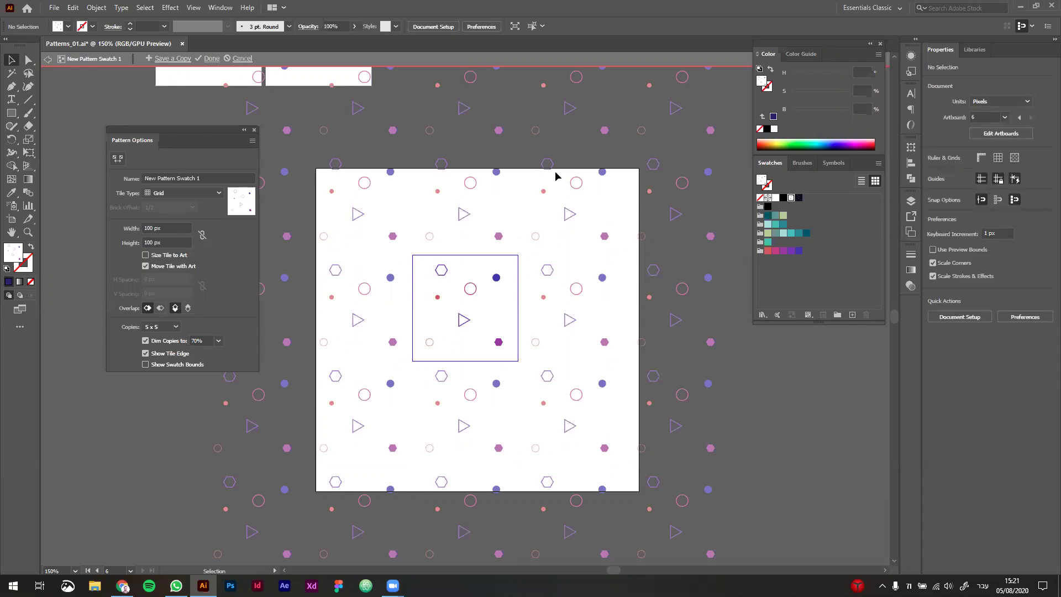
{"action": "left_click_drag", "start_coordinate": [194, 133], "coordinate": [194, 131]}
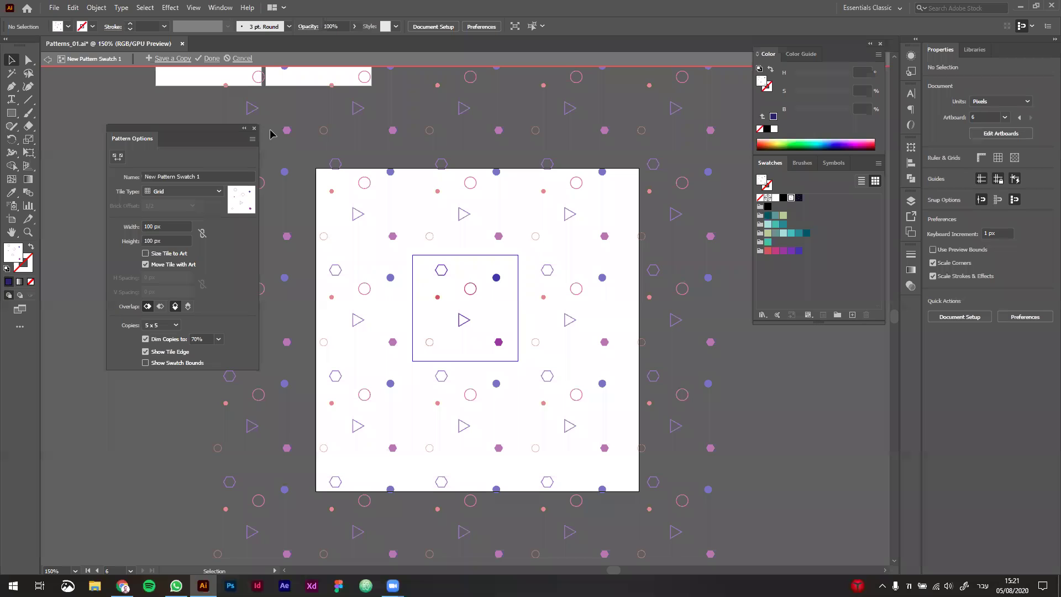
{"action": "left_click_drag", "start_coordinate": [159, 128], "coordinate": [146, 127]}
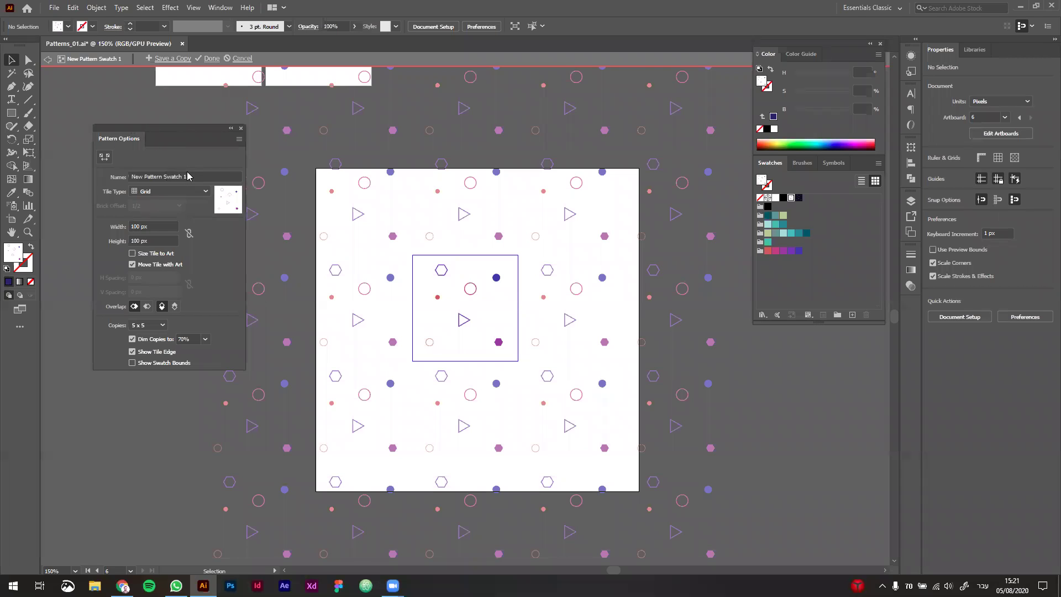
{"action": "left_click_drag", "start_coordinate": [190, 175], "coordinate": [130, 175]}
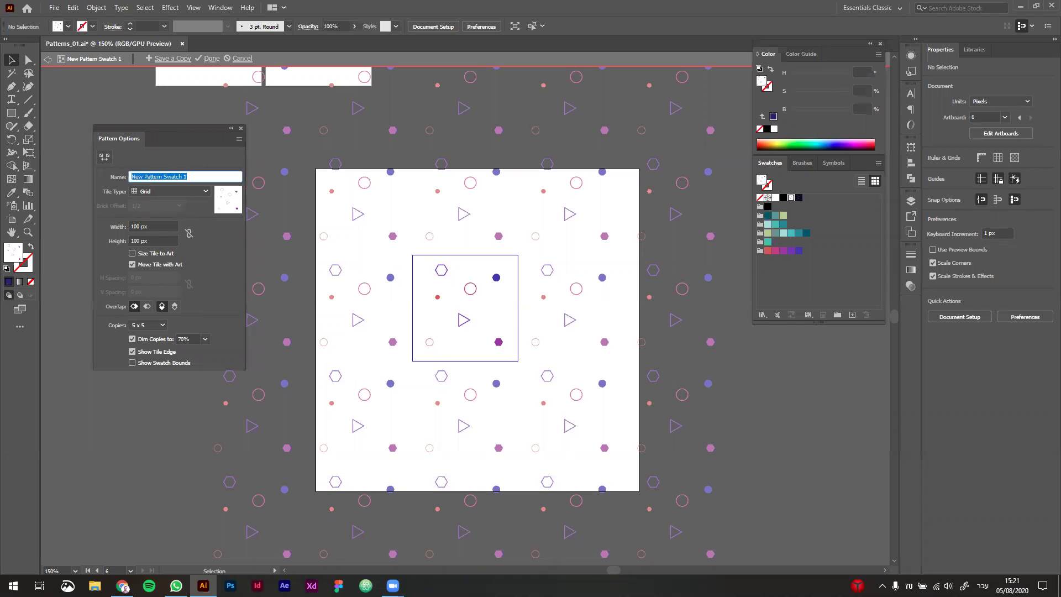
{"action": "type", "text": "חן"}
{"action": "key", "text": "BackSpace"}
{"action": "key", "text": "alt+shift"}
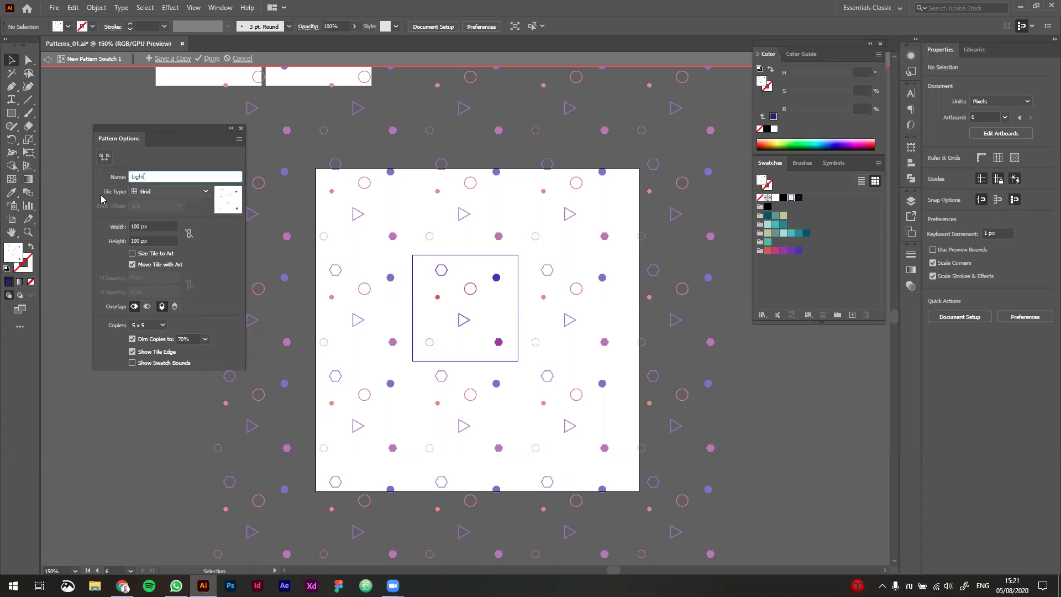
Step: Set the number of previewed pattern copies to 3 x 3
{"action": "left_click", "coordinate": [148, 191]}
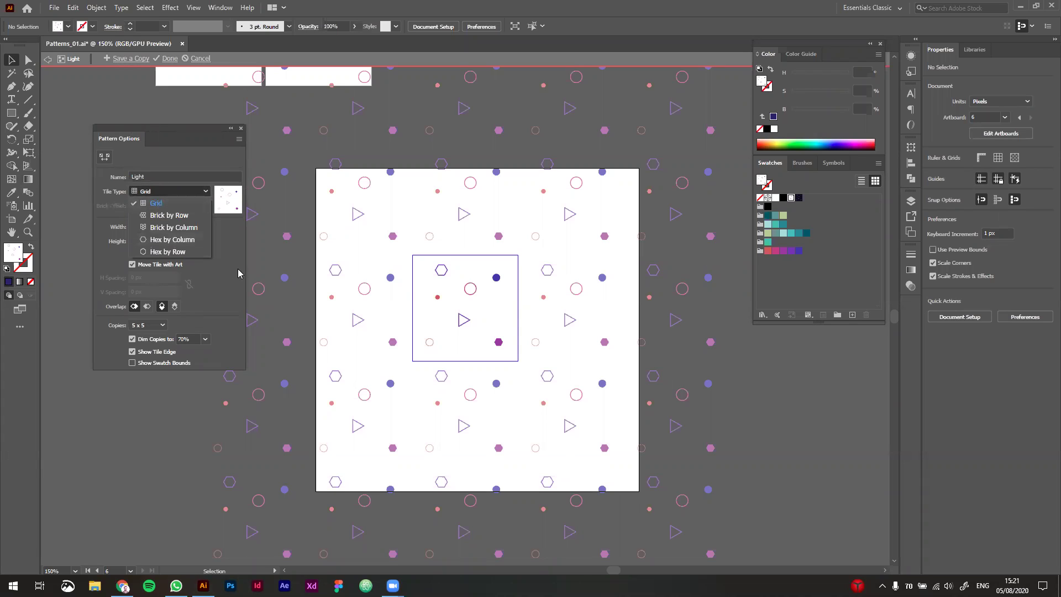
{"action": "left_click", "coordinate": [220, 328]}
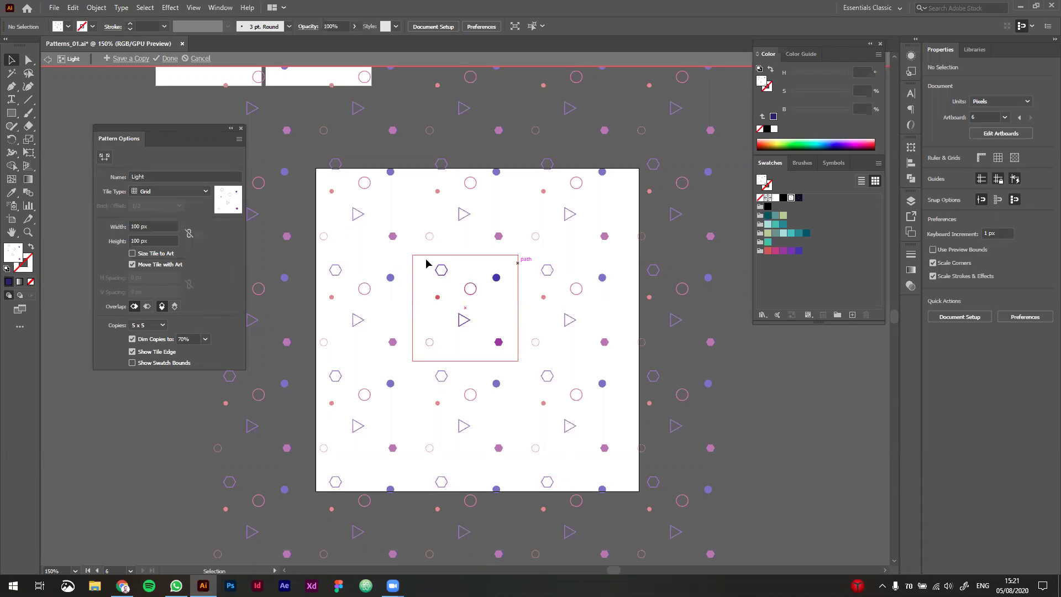
{"action": "left_click", "coordinate": [155, 325]}
{"action": "left_click", "coordinate": [152, 351]}
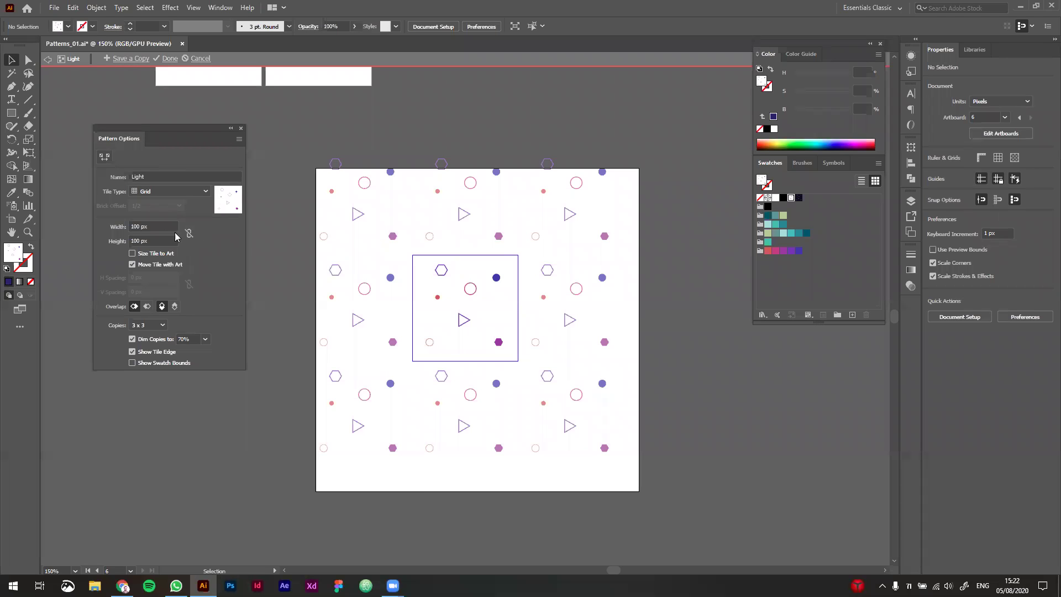
Step: Set the Light pattern's tile type to Brick by Row with a 3/4 brick offset
{"action": "left_click", "coordinate": [134, 193]}
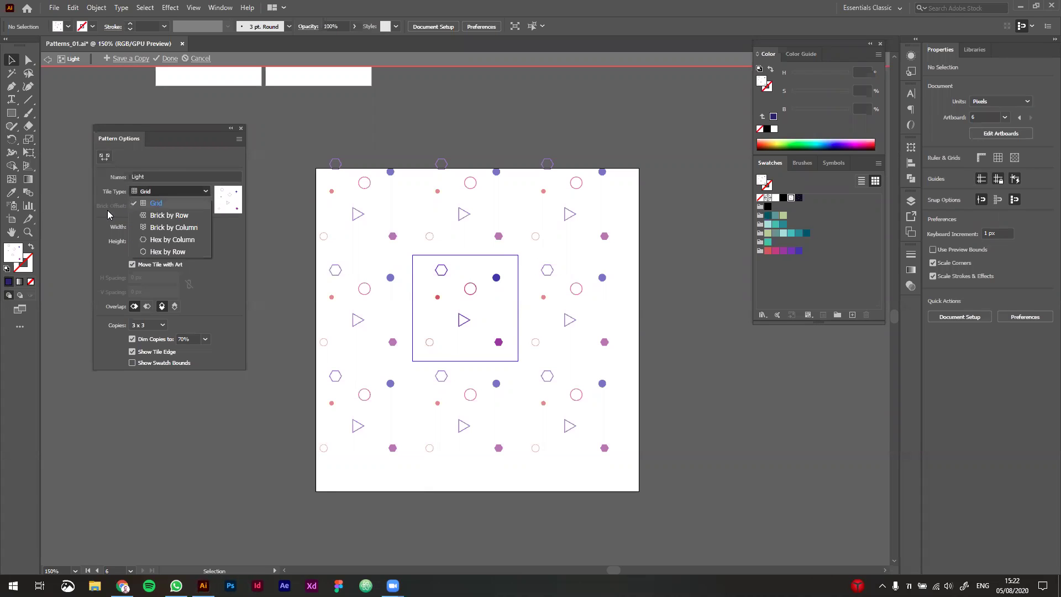
{"action": "left_click", "coordinate": [173, 221]}
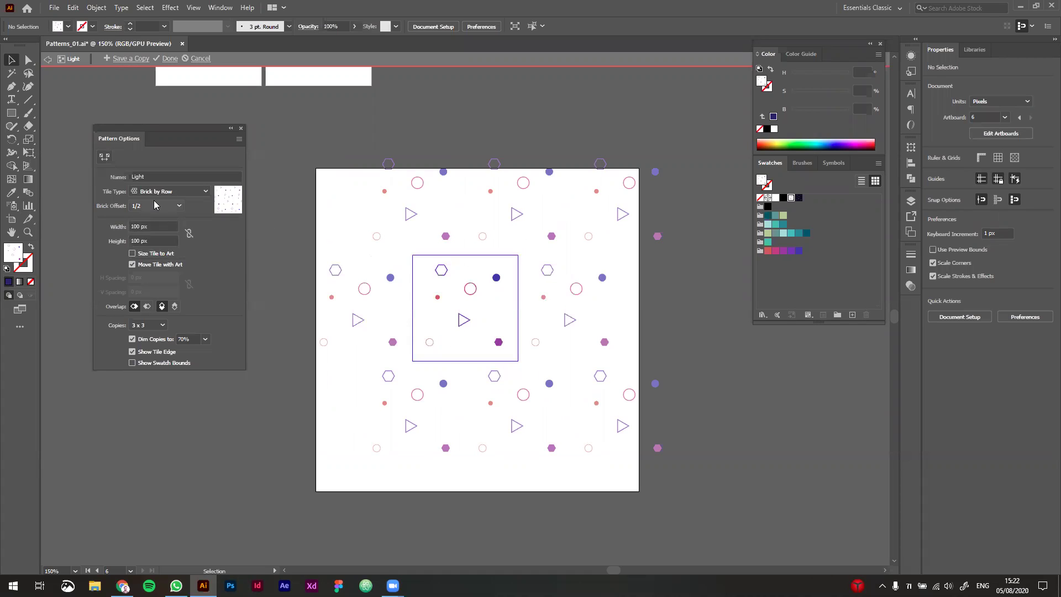
{"action": "left_click", "coordinate": [179, 205]}
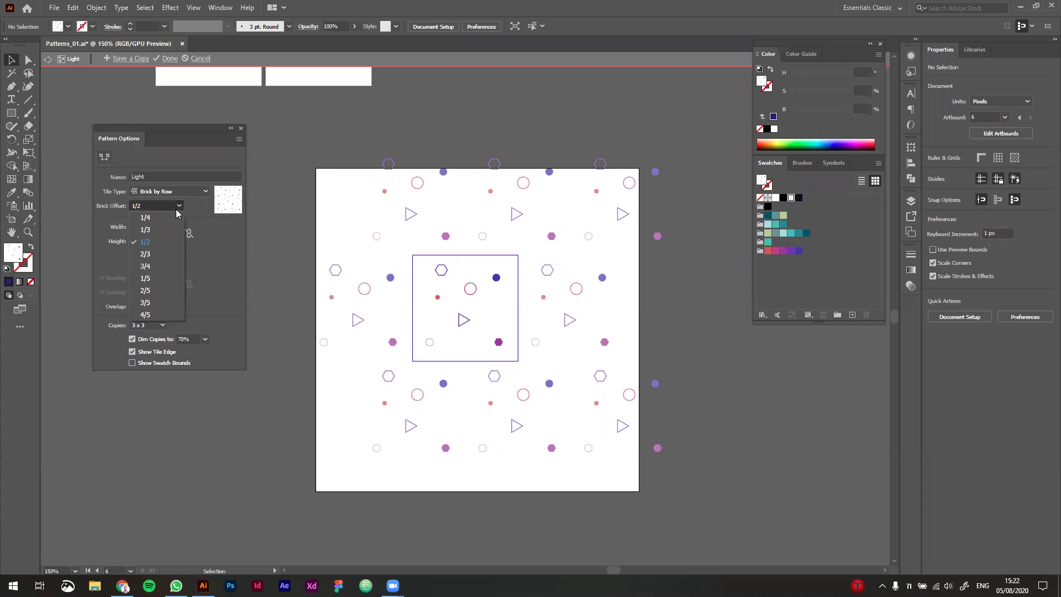
{"action": "left_click", "coordinate": [157, 265]}
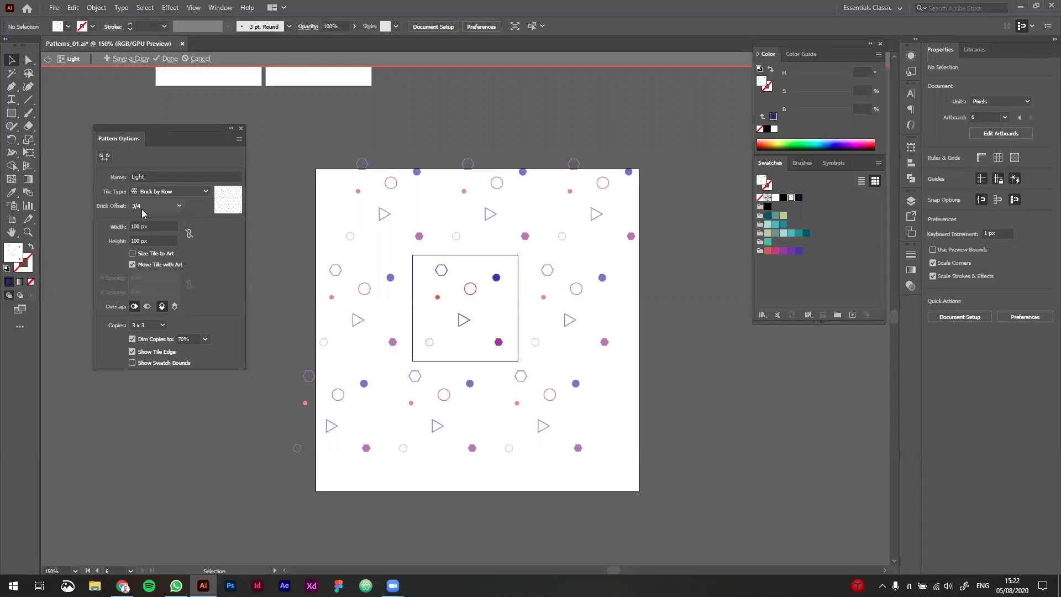
Step: Try the Brick by Column, Hex by Column and Hex by Row tile types on the Light pattern
{"action": "left_click", "coordinate": [173, 192]}
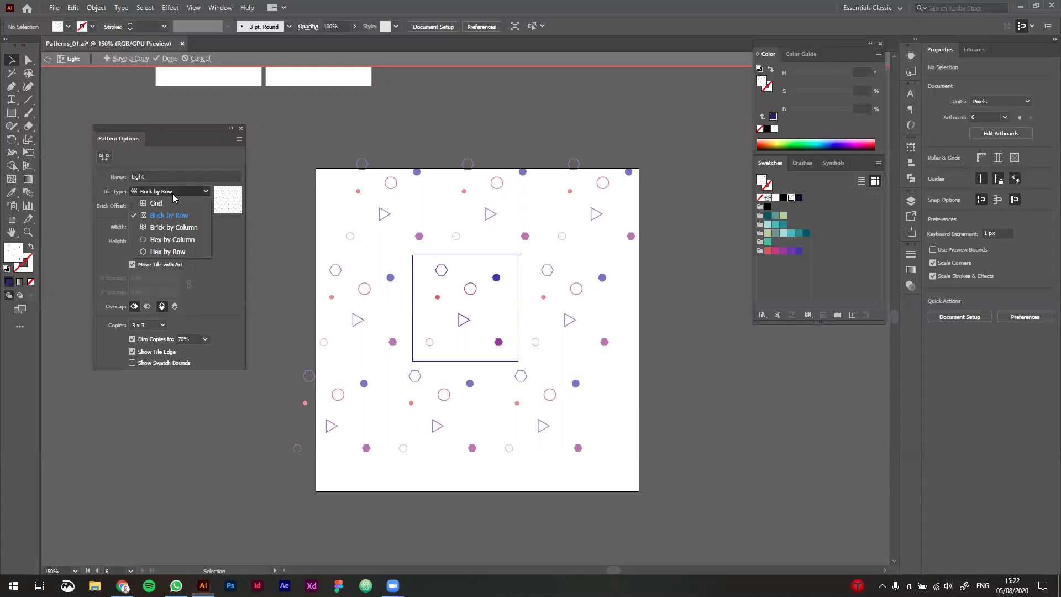
{"action": "left_click", "coordinate": [190, 228]}
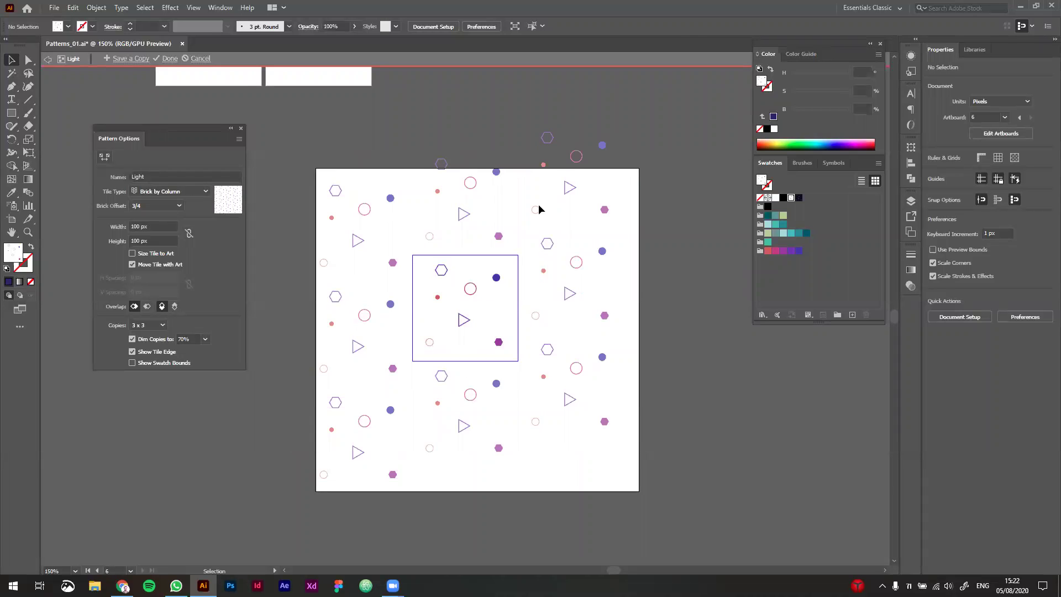
{"action": "left_click", "coordinate": [202, 191]}
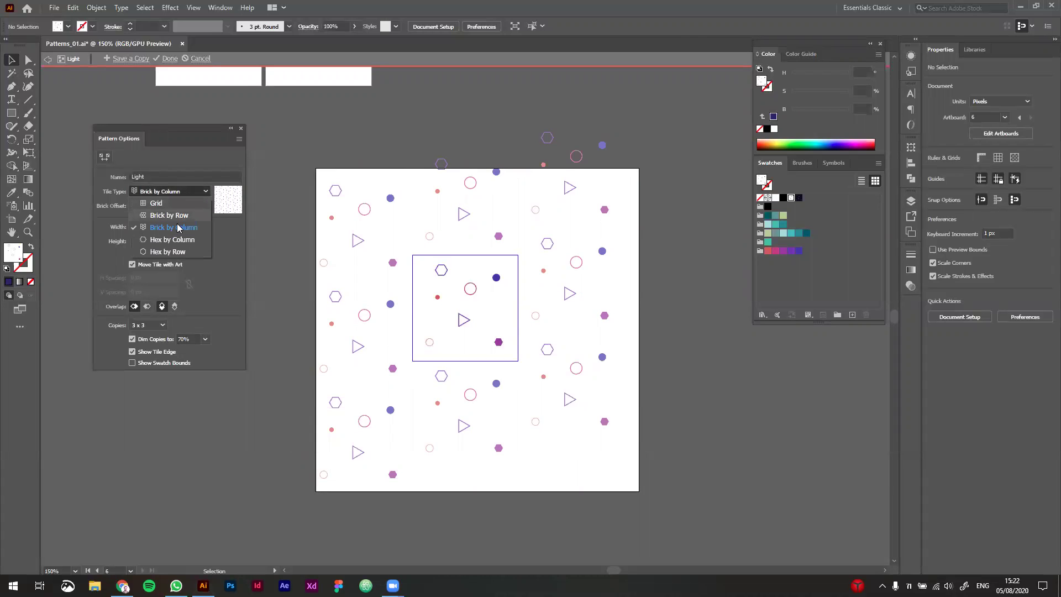
{"action": "left_click", "coordinate": [200, 246]}
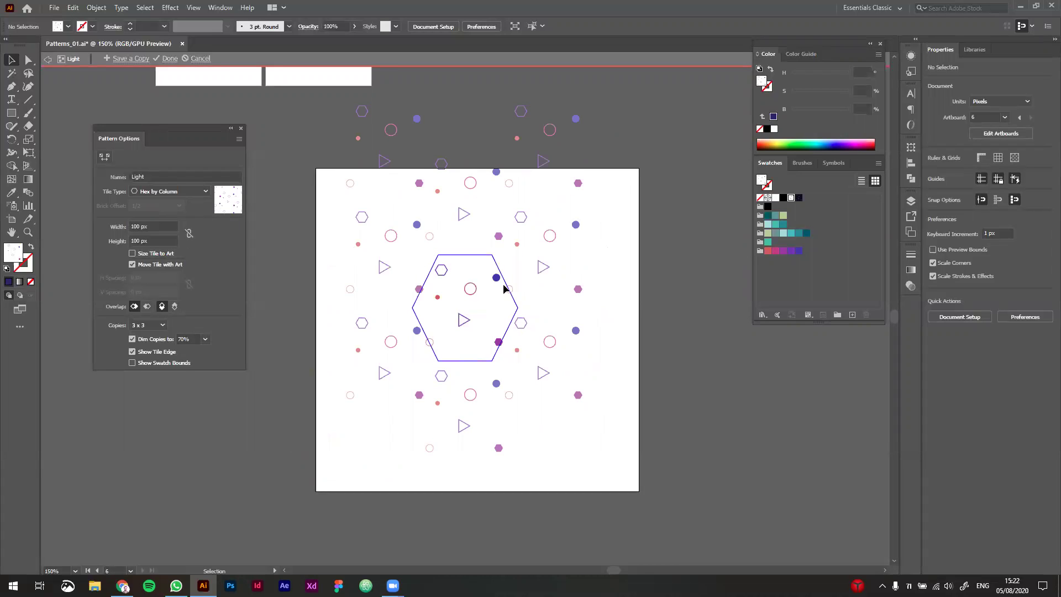
{"action": "left_click", "coordinate": [198, 192]}
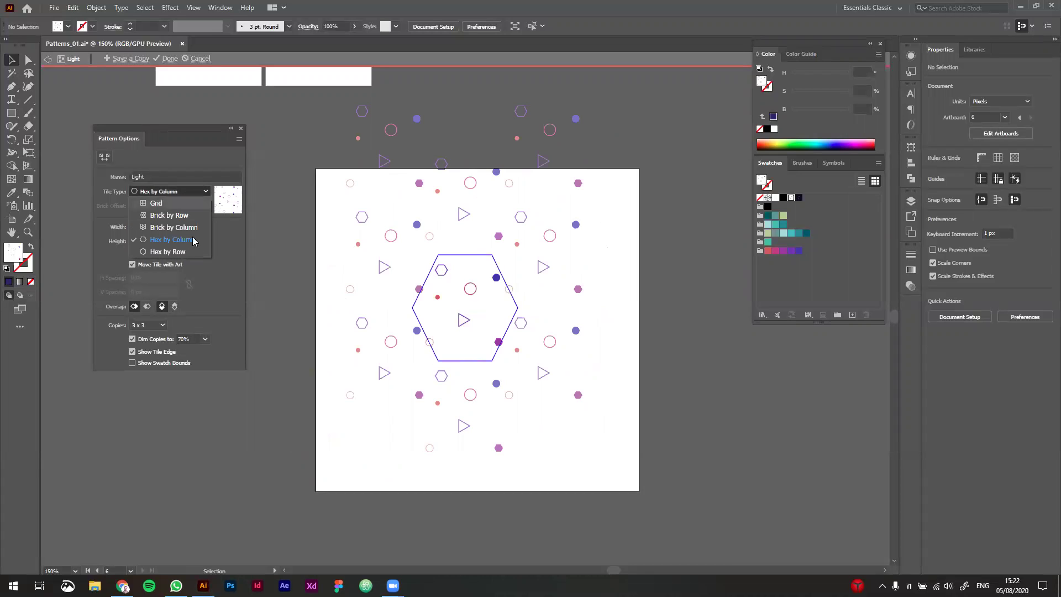
{"action": "left_click", "coordinate": [199, 251]}
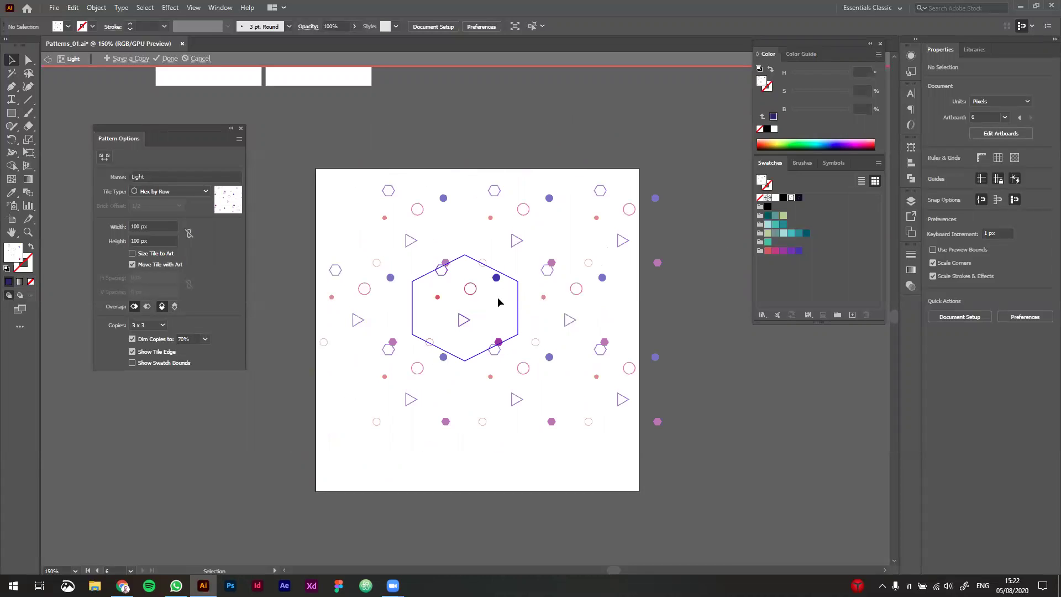
Step: Set the Light pattern's tile type back to Grid
{"action": "left_click", "coordinate": [192, 192]}
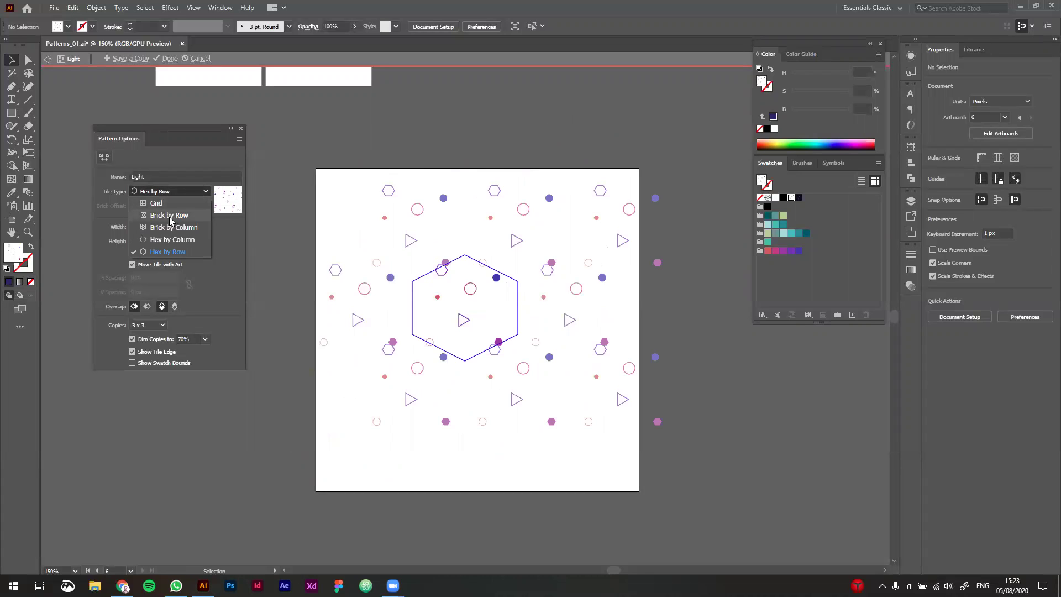
{"action": "left_click", "coordinate": [162, 214]}
{"action": "left_click", "coordinate": [168, 191]}
{"action": "left_click", "coordinate": [157, 203]}
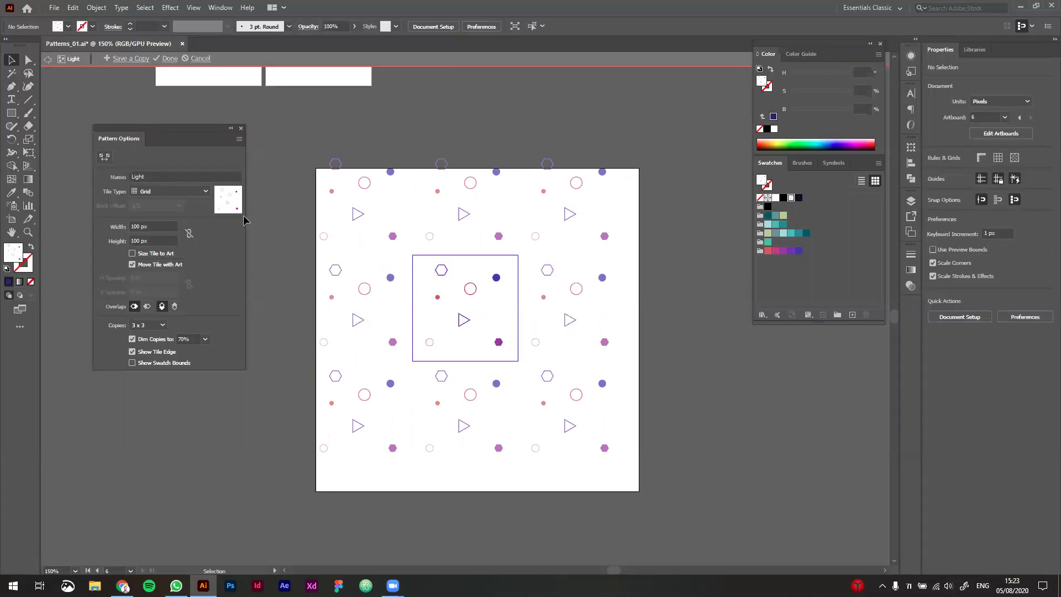
{"action": "left_click", "coordinate": [469, 261]}
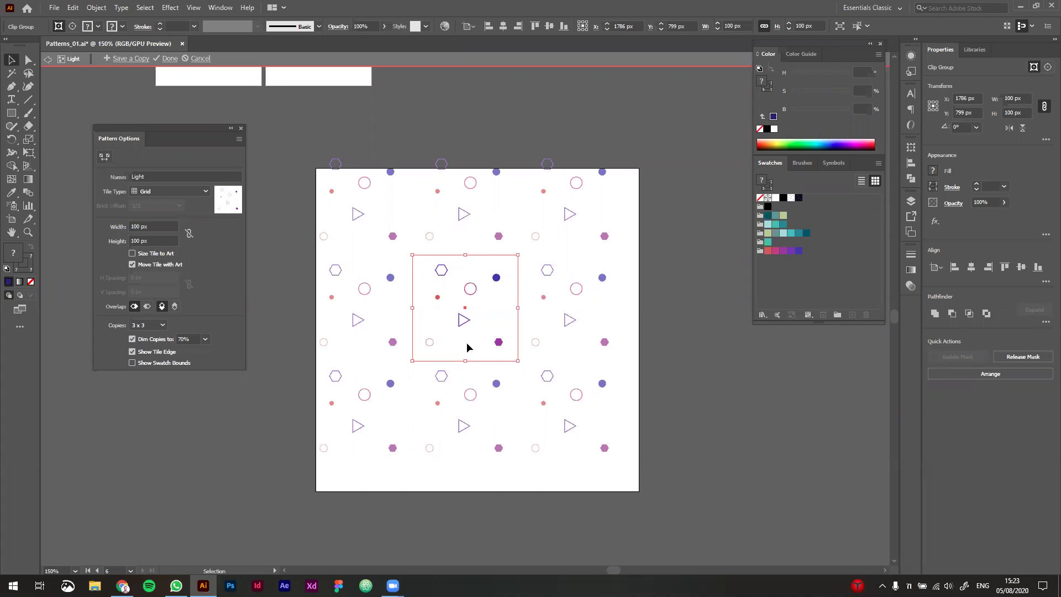
{"action": "scroll", "coordinate": [490, 336], "scroll_direction": "up", "scroll_amount": 1}
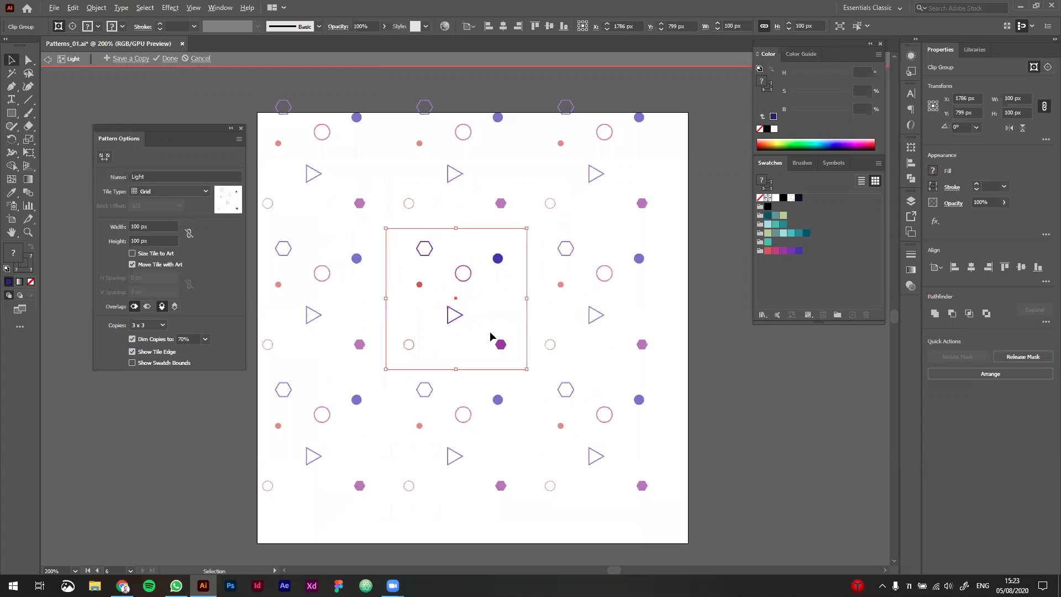
{"action": "right_click", "coordinate": [463, 283]}
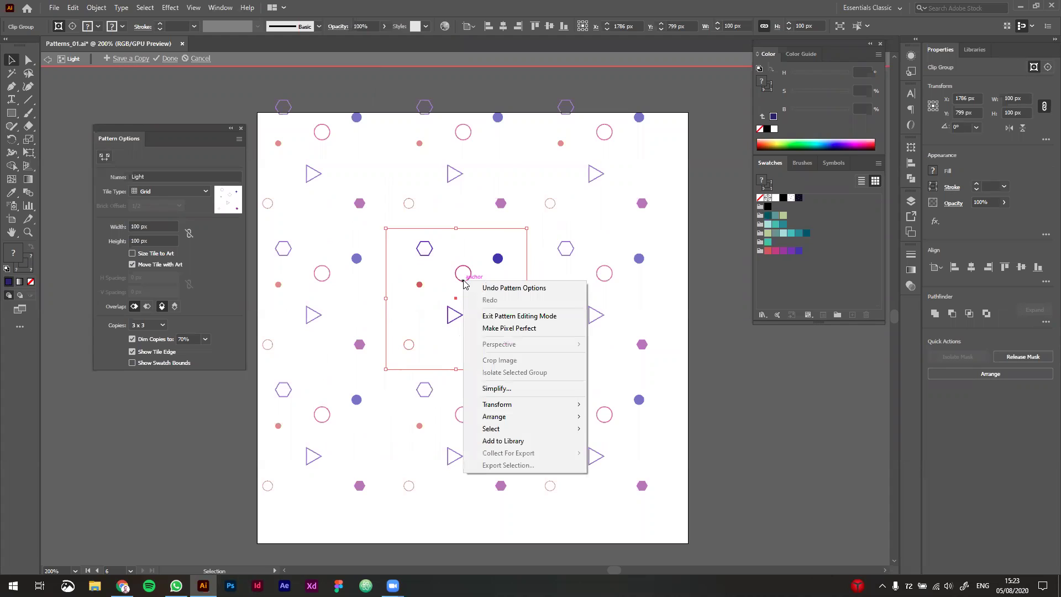
{"action": "key", "text": "Escape"}
{"action": "scroll", "coordinate": [469, 287], "scroll_direction": "down", "scroll_amount": 2}
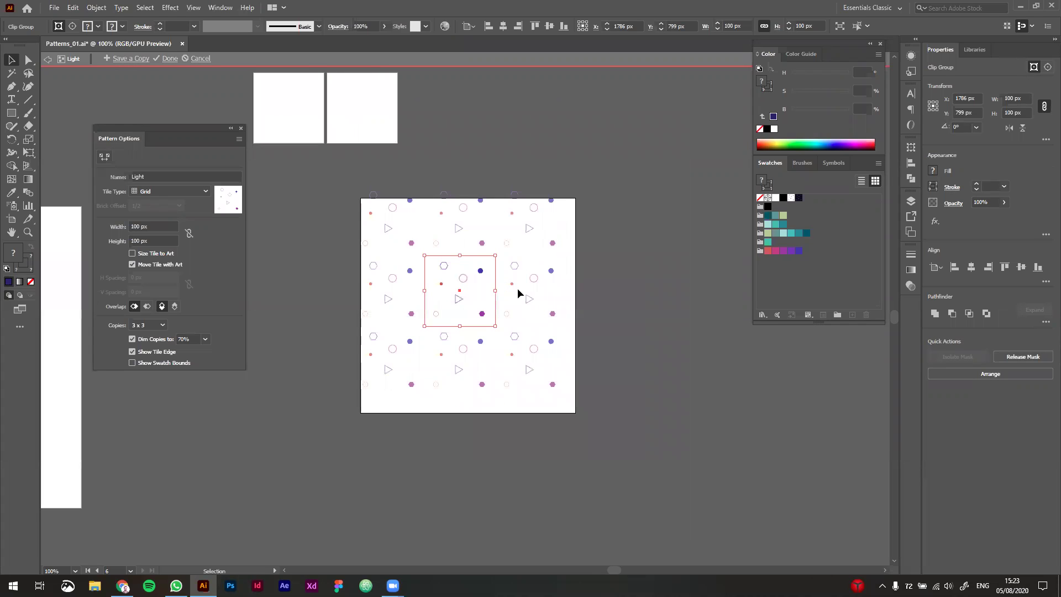
{"action": "scroll", "coordinate": [488, 293], "scroll_direction": "up", "scroll_amount": 2}
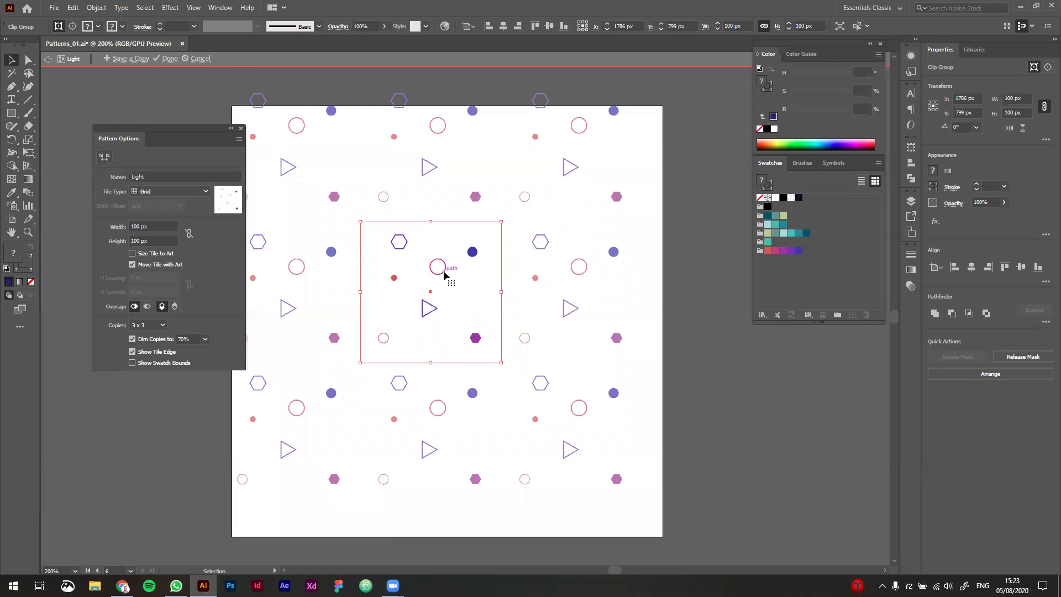
{"action": "right_click", "coordinate": [444, 272]}
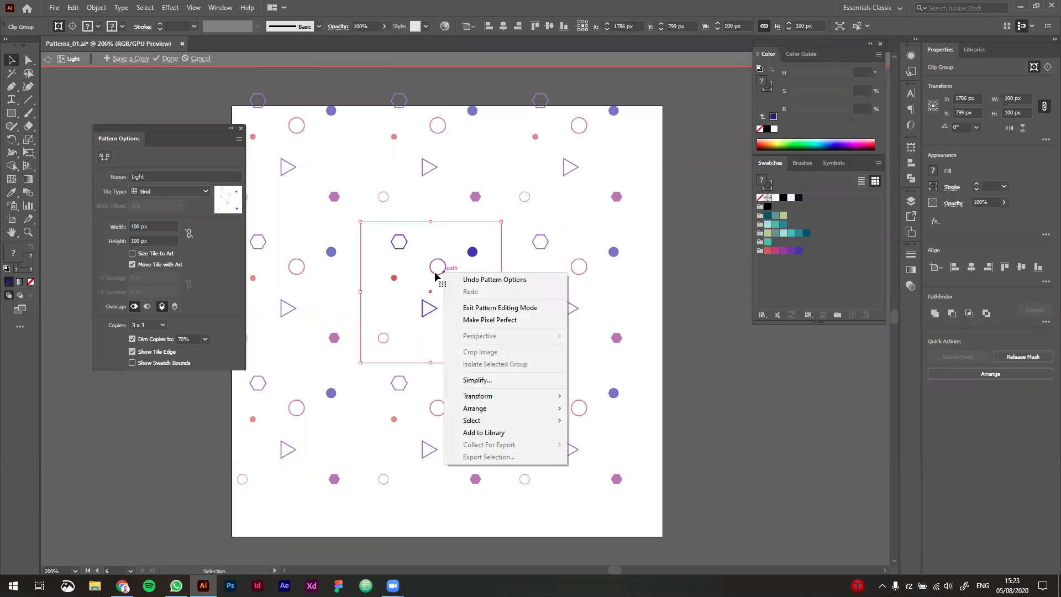
{"action": "key", "text": "Escape"}
{"action": "right_click", "coordinate": [436, 262]}
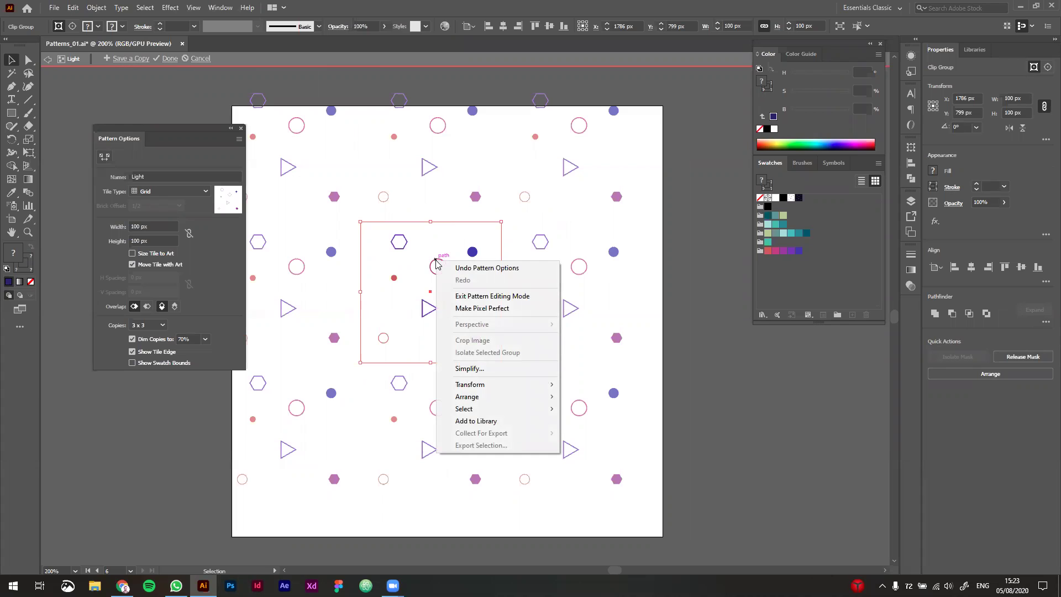
{"action": "left_click", "coordinate": [406, 301]}
Step: Exit pattern editing mode to return to the artboards
{"action": "scroll", "coordinate": [407, 301], "scroll_direction": "down", "scroll_amount": 1}
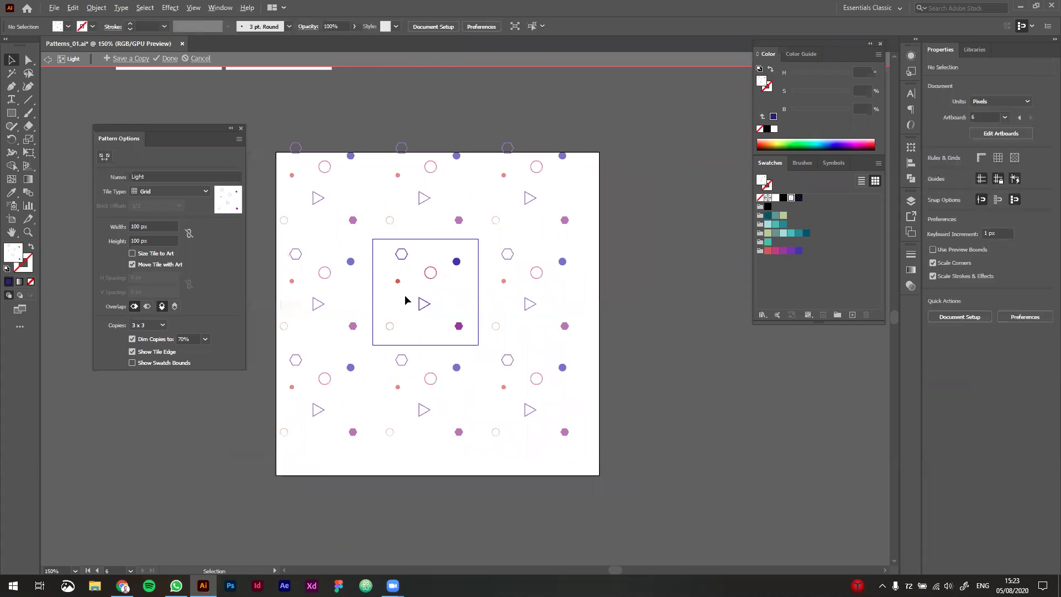
{"action": "scroll", "coordinate": [405, 296], "scroll_direction": "down", "scroll_amount": 1}
{"action": "double_click", "coordinate": [304, 174]}
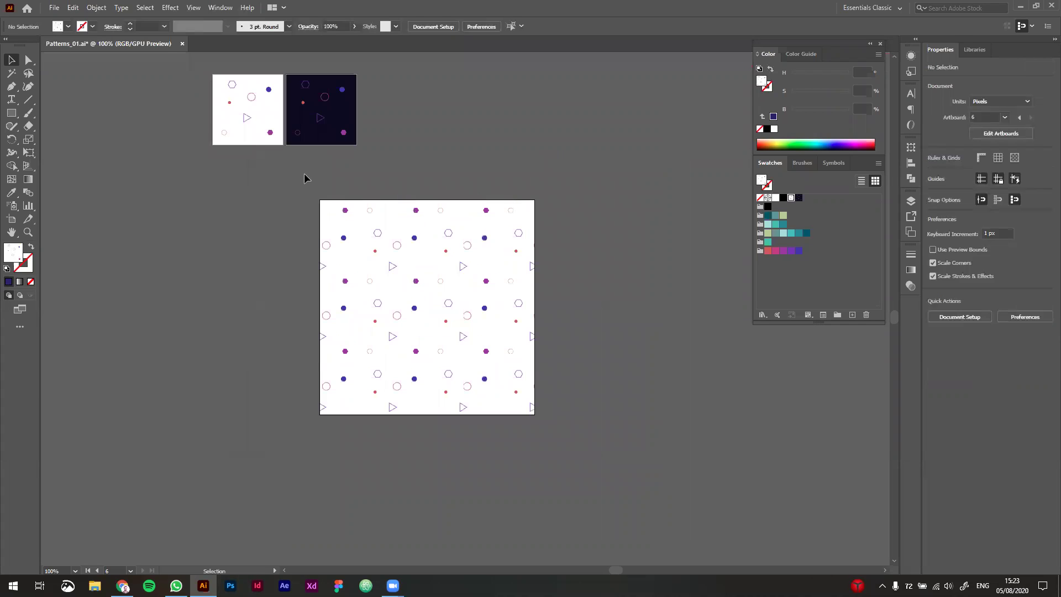
Step: Release the clipping mask on the 100 px light tile and deselect it
{"action": "key", "text": "space"}
{"action": "left_click_drag", "start_coordinate": [337, 187], "coordinate": [359, 203]}
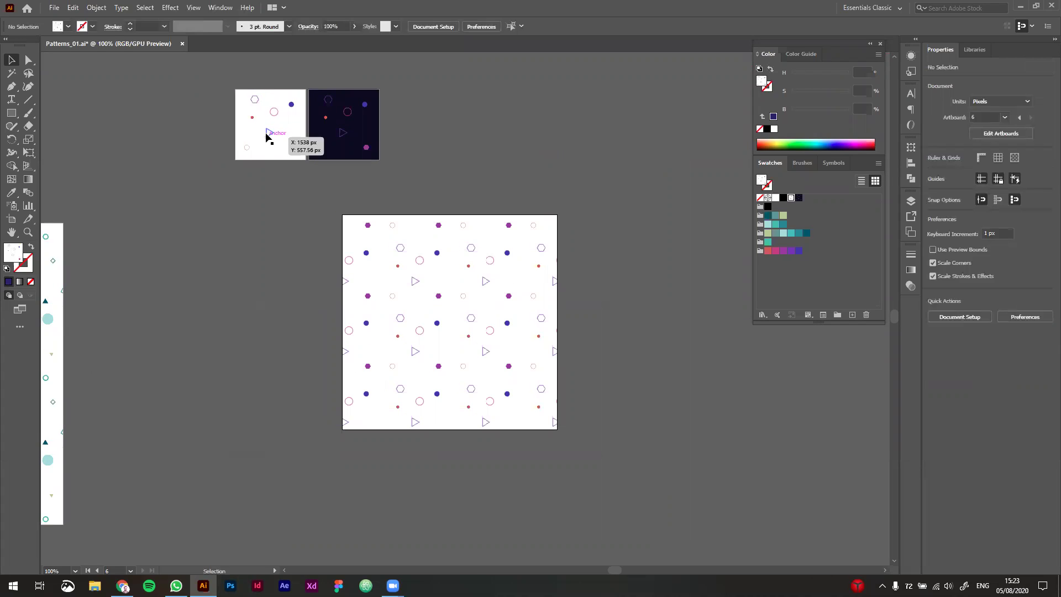
{"action": "right_click", "coordinate": [272, 137]}
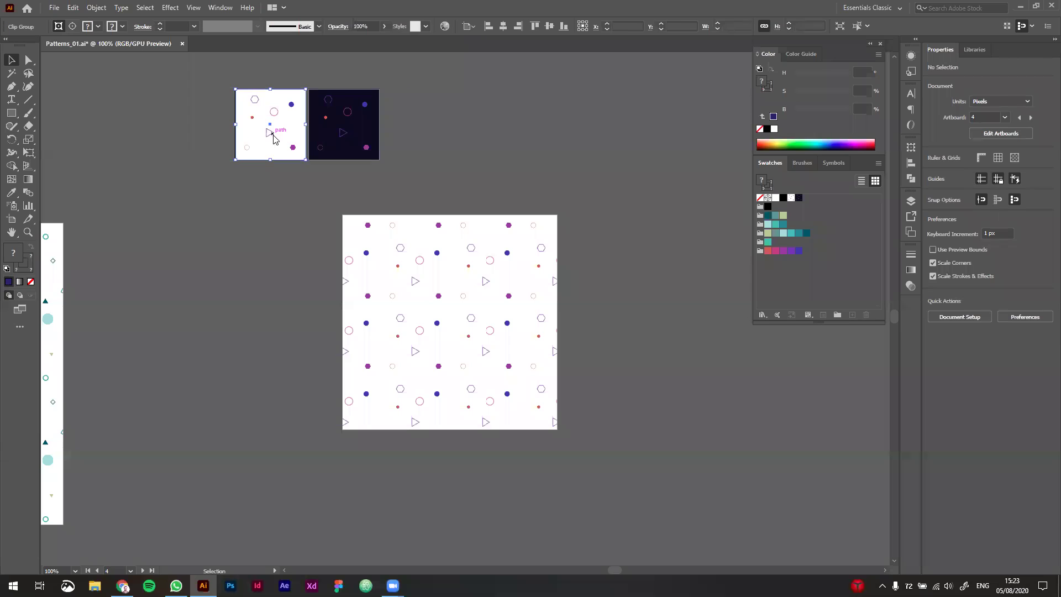
{"action": "left_click", "coordinate": [337, 227]}
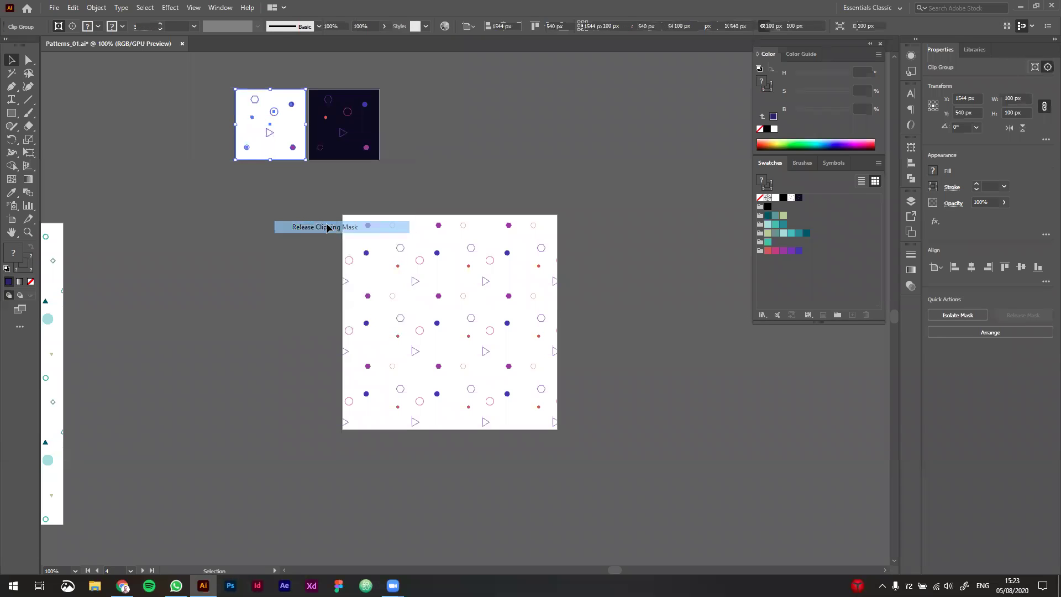
{"action": "left_click", "coordinate": [279, 180]}
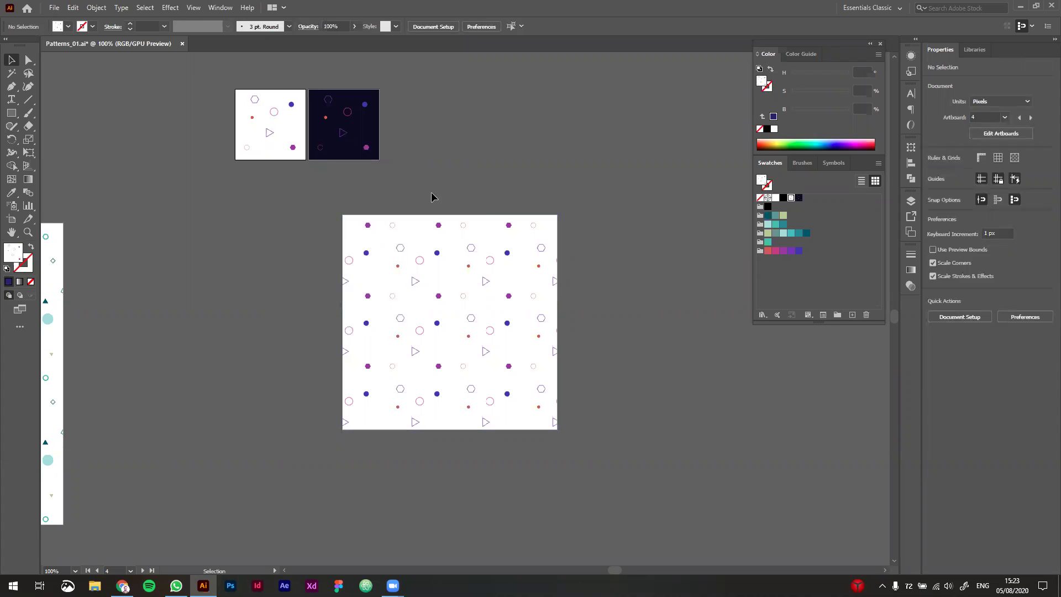
Step: Try drawing a new square artboard beside the one holding the patterned square, and undo it
{"action": "scroll", "coordinate": [584, 237], "scroll_direction": "down", "scroll_amount": 1}
{"action": "left_click_drag", "start_coordinate": [585, 237], "coordinate": [464, 258]}
{"action": "key", "text": "shift+o"}
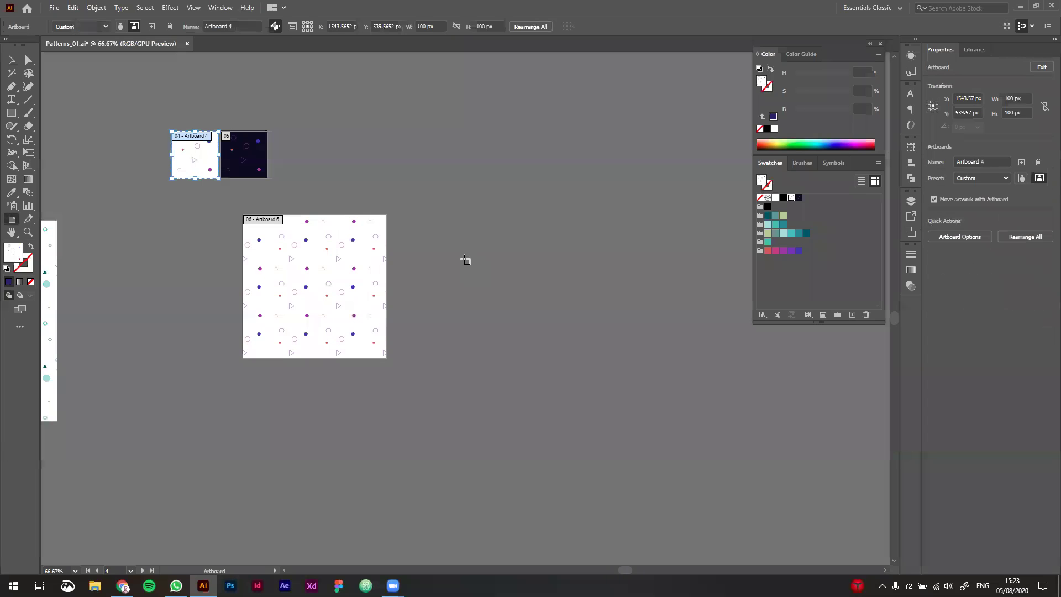
{"action": "left_click_drag", "start_coordinate": [410, 215], "coordinate": [551, 356]}
{"action": "key", "text": "v"}
{"action": "key", "text": "ctrl+z"}
Step: Duplicate the artboard holding the 305 px patterned square, together with its artwork, directly to its right
{"action": "key", "text": "shift+o"}
{"action": "left_click_drag", "start_coordinate": [310, 296], "coordinate": [467, 299]}
{"action": "key", "text": "v"}
Step: Fill the duplicated 305 px square with the dark tile's pattern, New Pattern Swatch 2
{"action": "left_click", "coordinate": [435, 243]}
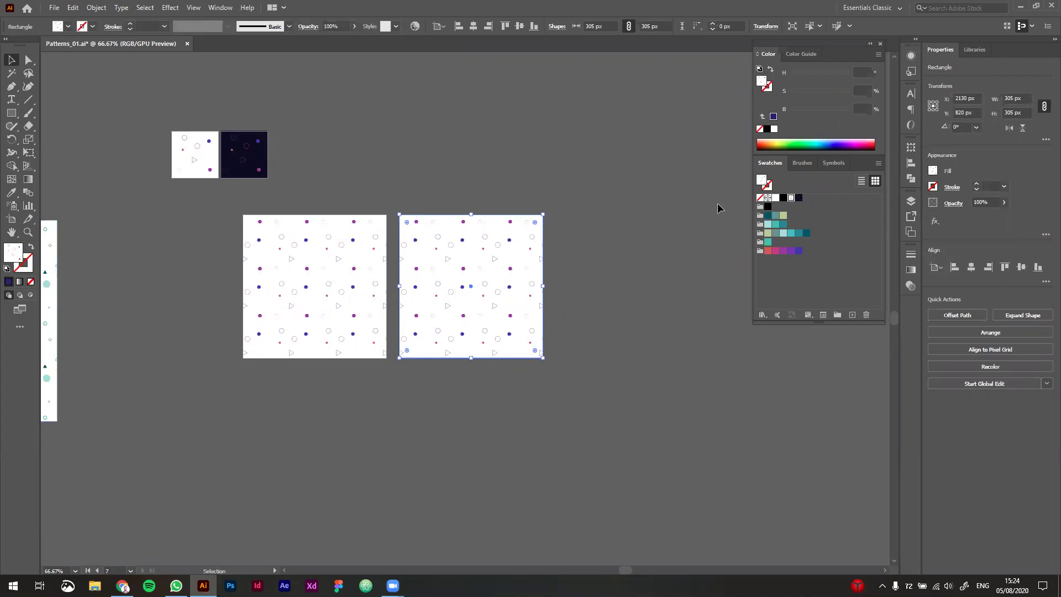
{"action": "left_click", "coordinate": [799, 197]}
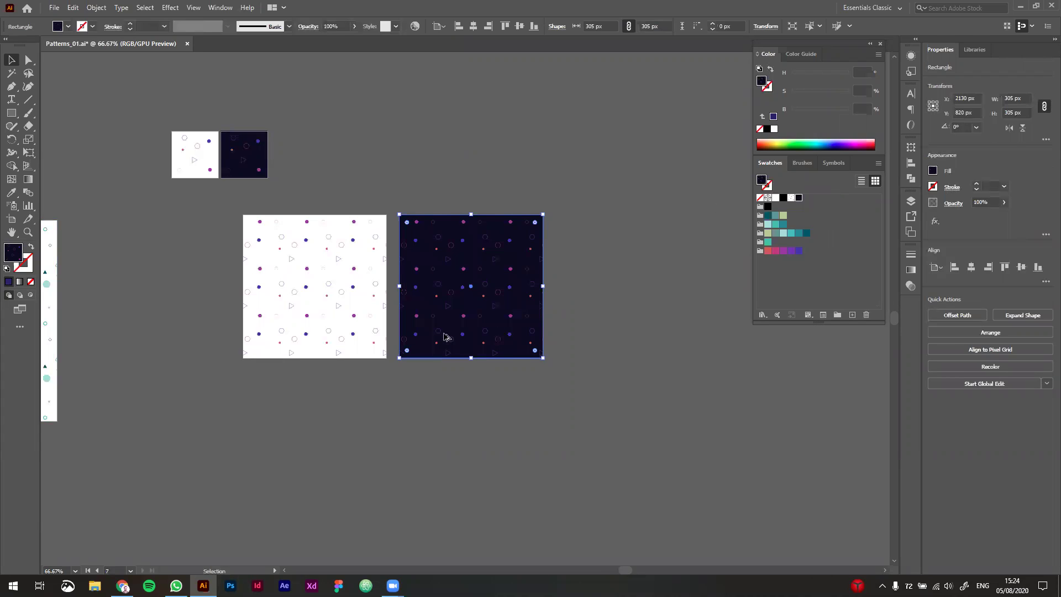
{"action": "scroll", "coordinate": [519, 318], "scroll_direction": "up", "scroll_amount": 2}
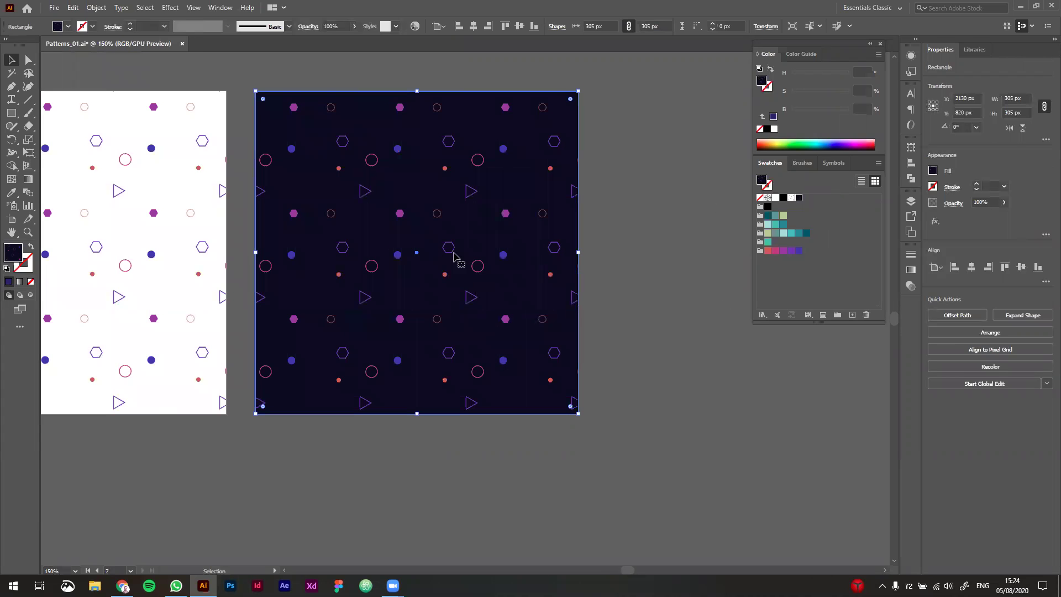
Step: Open New Pattern Swatch 2 for editing, move its 11 px outlined circle to about X 2188, Y 859, and shift the outlined hexagon slightly right
{"action": "double_click", "coordinate": [799, 198]}
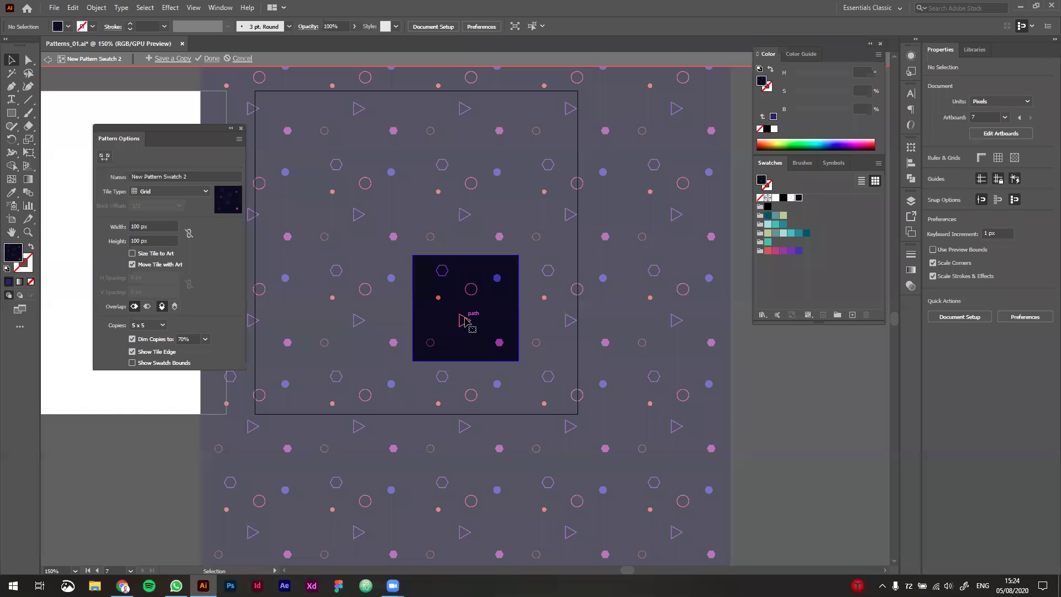
{"action": "left_click", "coordinate": [463, 319]}
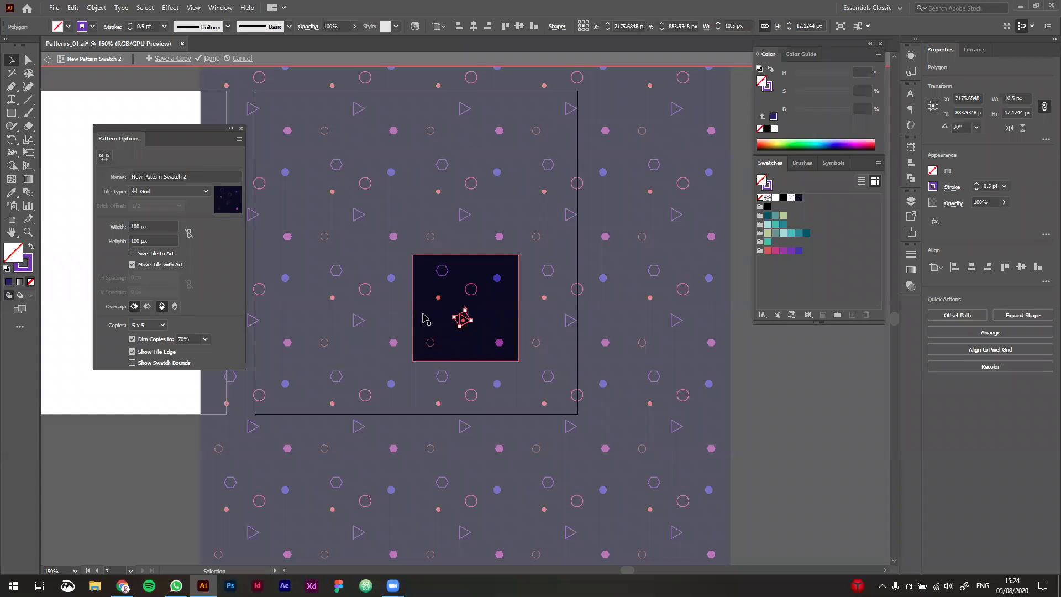
{"action": "left_click", "coordinate": [485, 323]}
{"action": "left_click", "coordinate": [471, 289]}
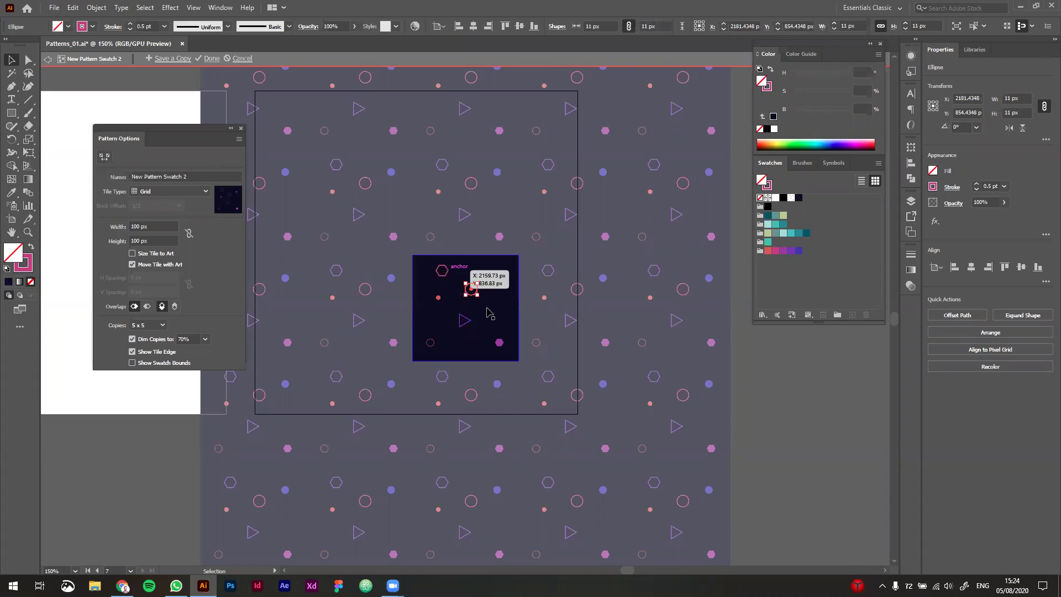
{"action": "scroll", "coordinate": [486, 302], "scroll_direction": "up", "scroll_amount": 2}
{"action": "left_click_drag", "start_coordinate": [456, 275], "coordinate": [471, 284]}
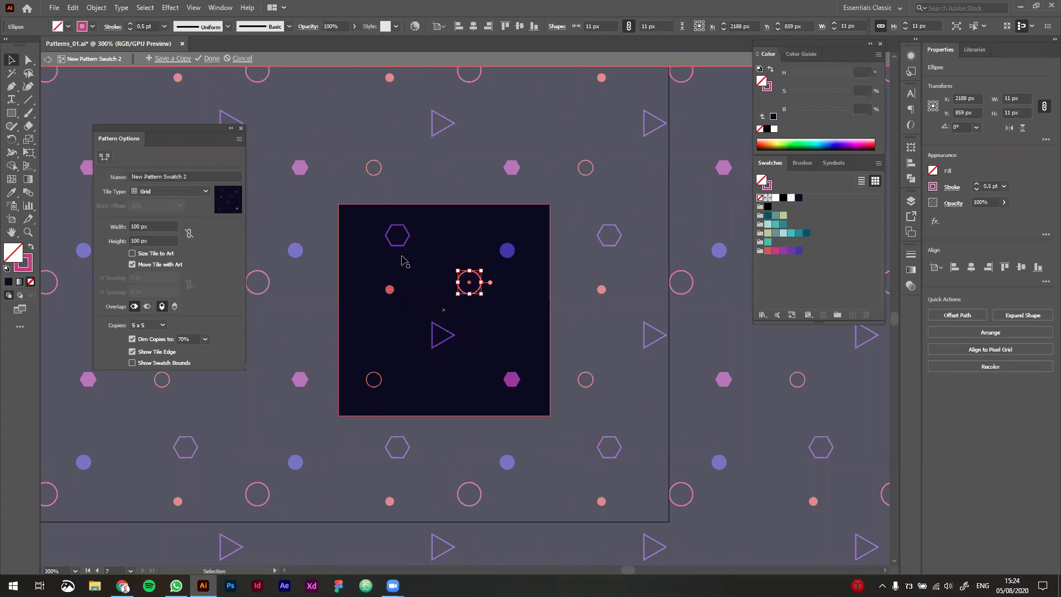
{"action": "left_click_drag", "start_coordinate": [404, 245], "coordinate": [417, 250]}
Step: Move the dark tile's triangle down and right, the 7 px circle to about X 2144.5, Y 897.5, and the 11 px circle to X 2191, Y 860
{"action": "scroll", "coordinate": [444, 279], "scroll_direction": "down", "scroll_amount": 1}
{"action": "left_click", "coordinate": [442, 316]}
{"action": "left_click_drag", "start_coordinate": [452, 307], "coordinate": [459, 322]}
{"action": "left_click_drag", "start_coordinate": [399, 350], "coordinate": [404, 349]}
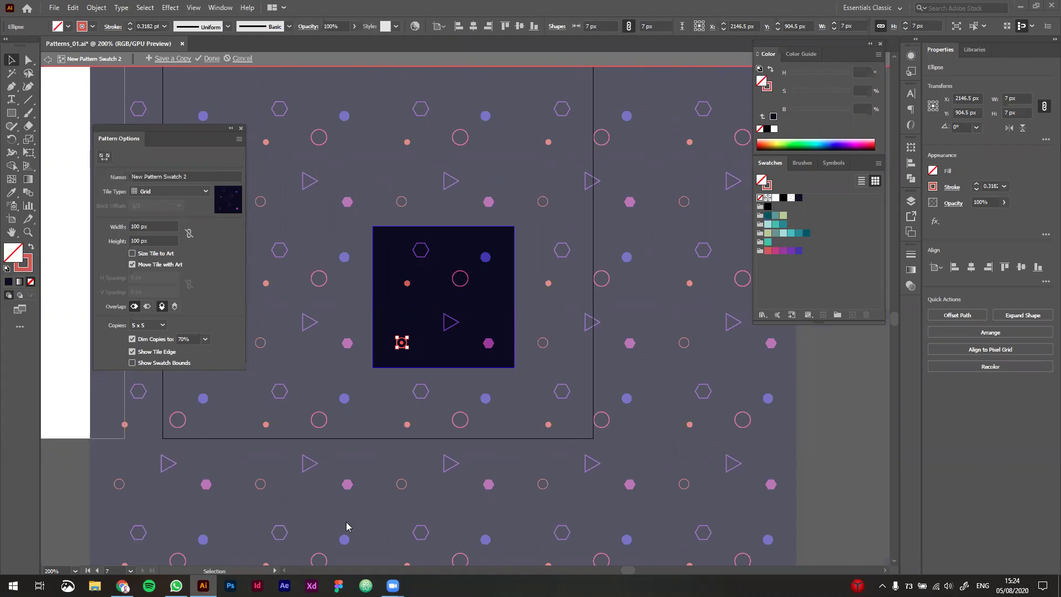
{"action": "left_click_drag", "start_coordinate": [402, 345], "coordinate": [400, 334]}
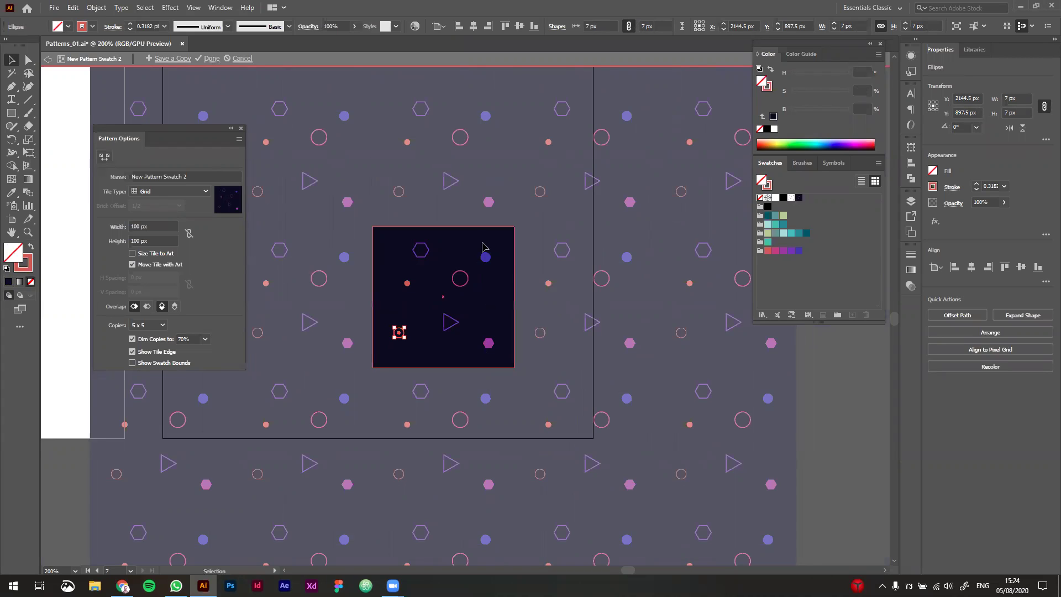
{"action": "left_click_drag", "start_coordinate": [467, 286], "coordinate": [471, 288]}
Step: Keep the Grid tile type, link the pattern tile's width and height, and set both to 200 px
{"action": "left_click", "coordinate": [163, 191]}
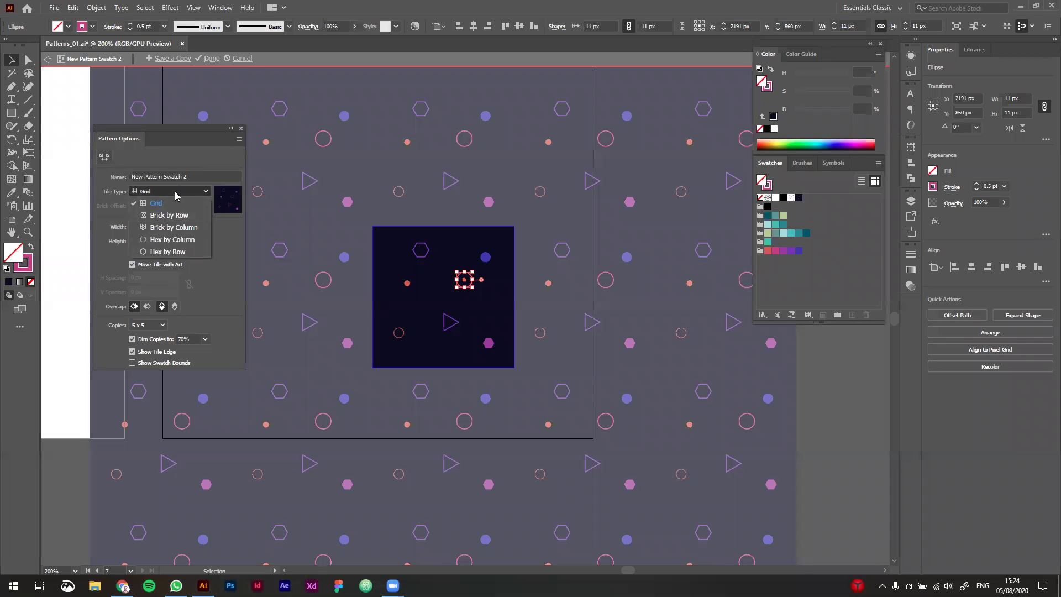
{"action": "left_click", "coordinate": [177, 196]}
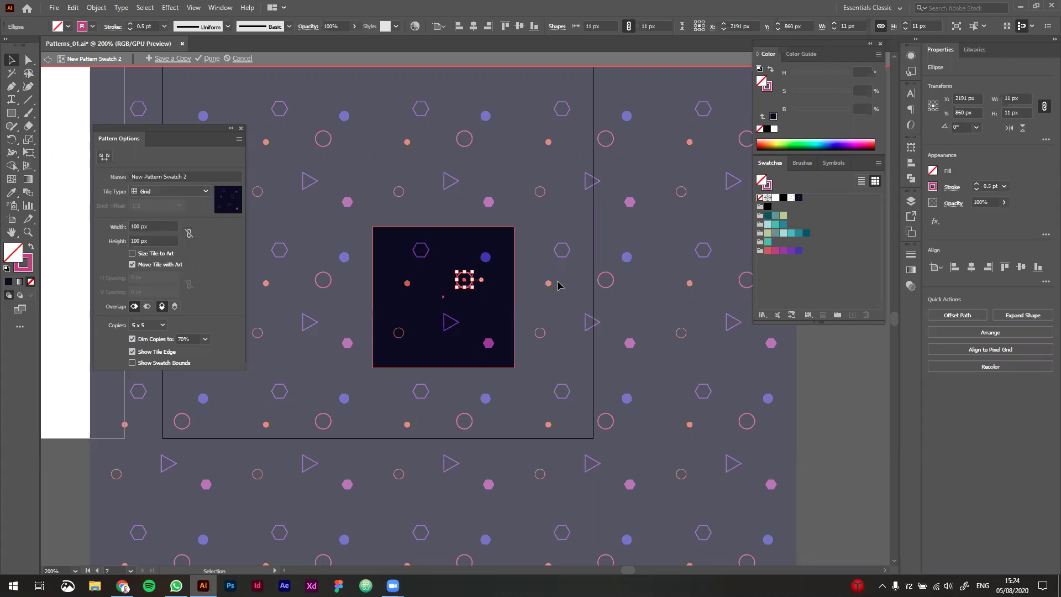
{"action": "left_click", "coordinate": [189, 233]}
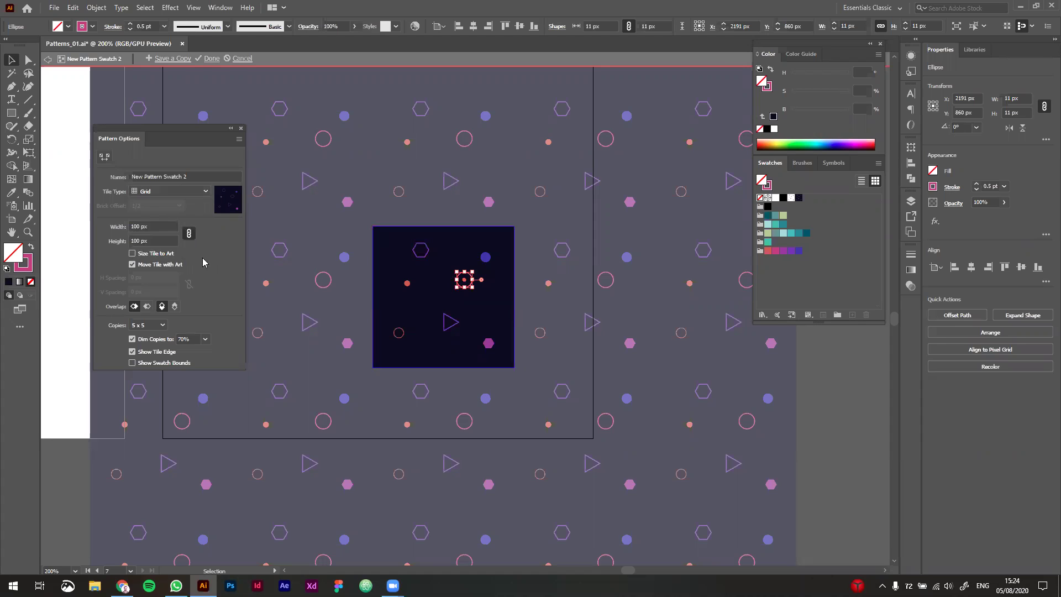
{"action": "left_click", "coordinate": [132, 225]}
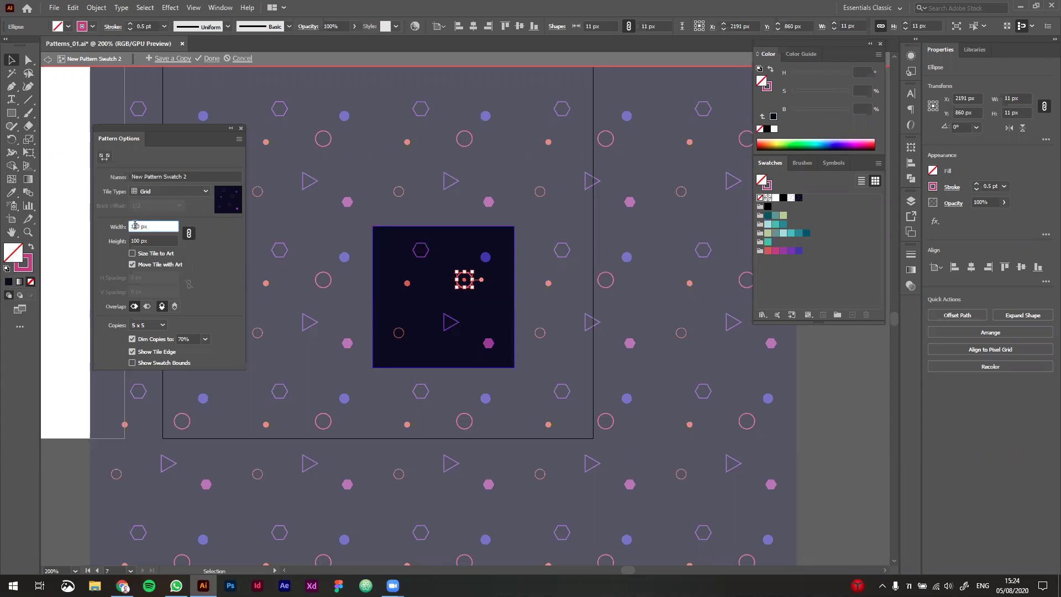
{"action": "key", "text": "Return"}
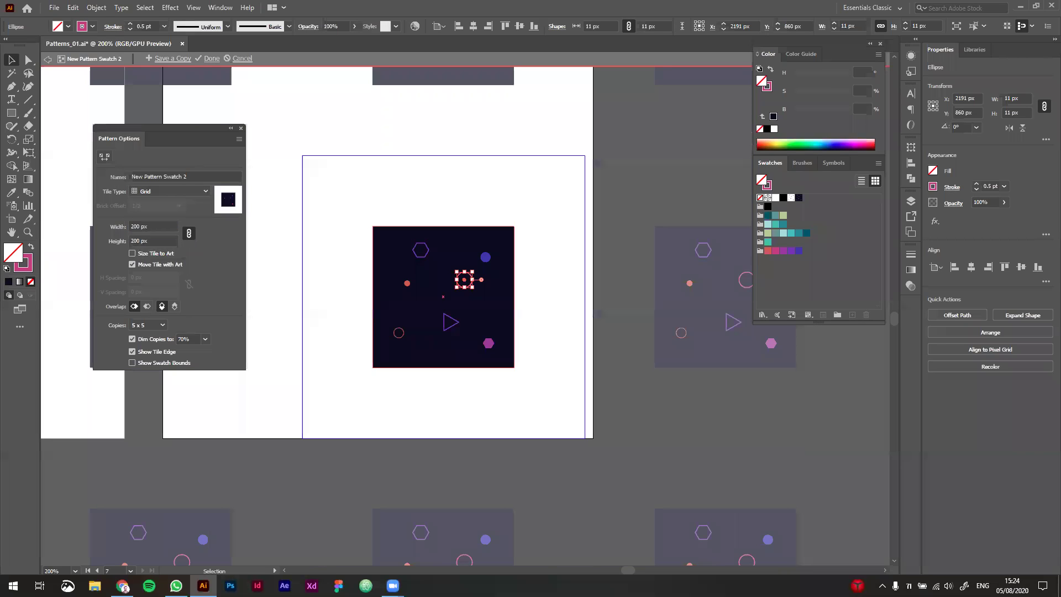
{"action": "scroll", "coordinate": [470, 369], "scroll_direction": "down", "scroll_amount": 3}
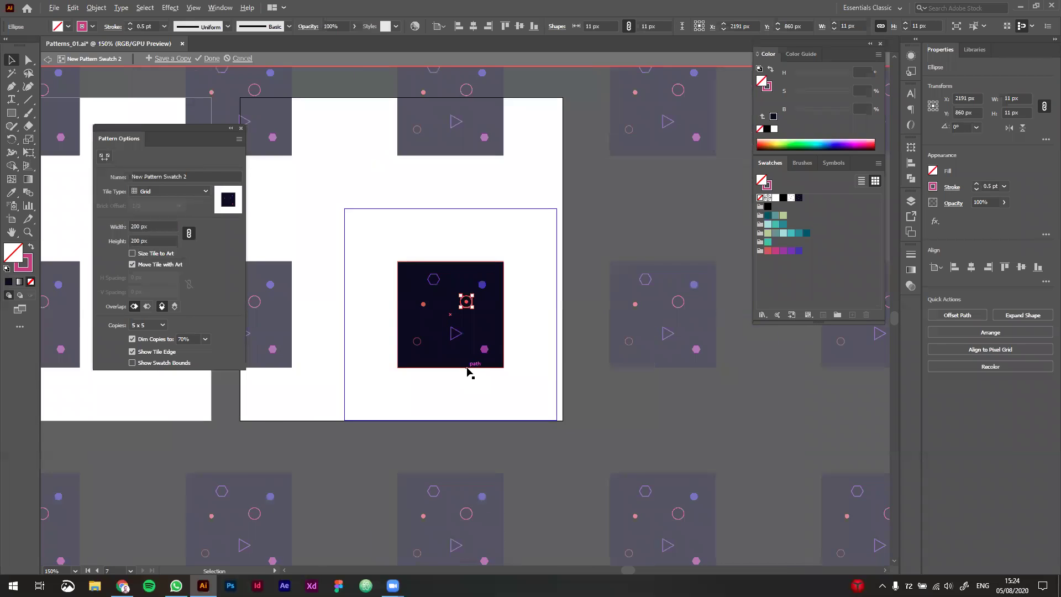
Step: Set the number of preview copies for the pattern to 3 x 3
{"action": "left_click", "coordinate": [149, 325]}
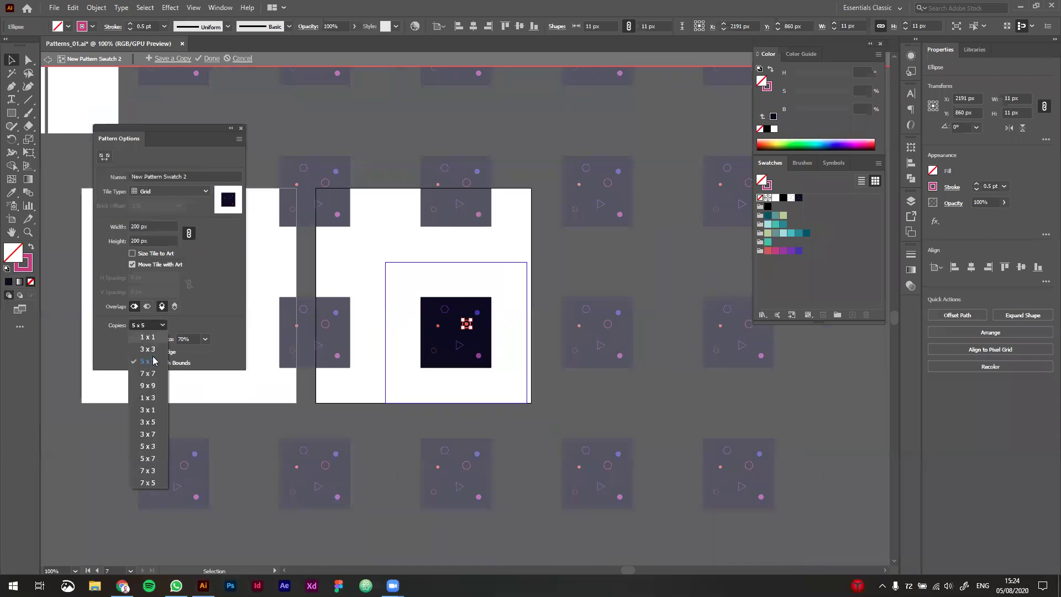
{"action": "left_click", "coordinate": [147, 339]}
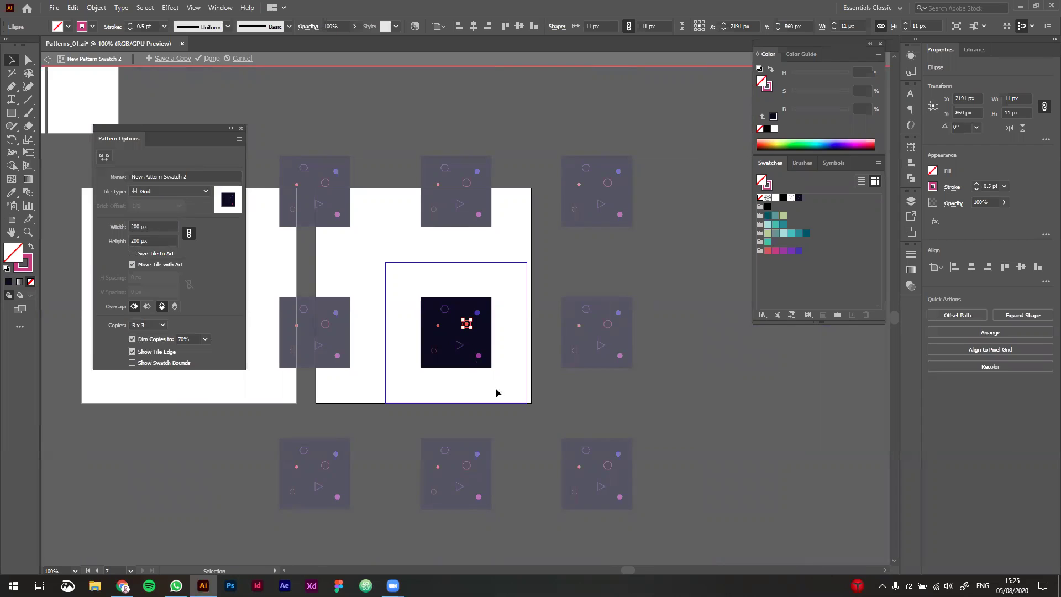
{"action": "scroll", "coordinate": [495, 393], "scroll_direction": "down", "scroll_amount": 1}
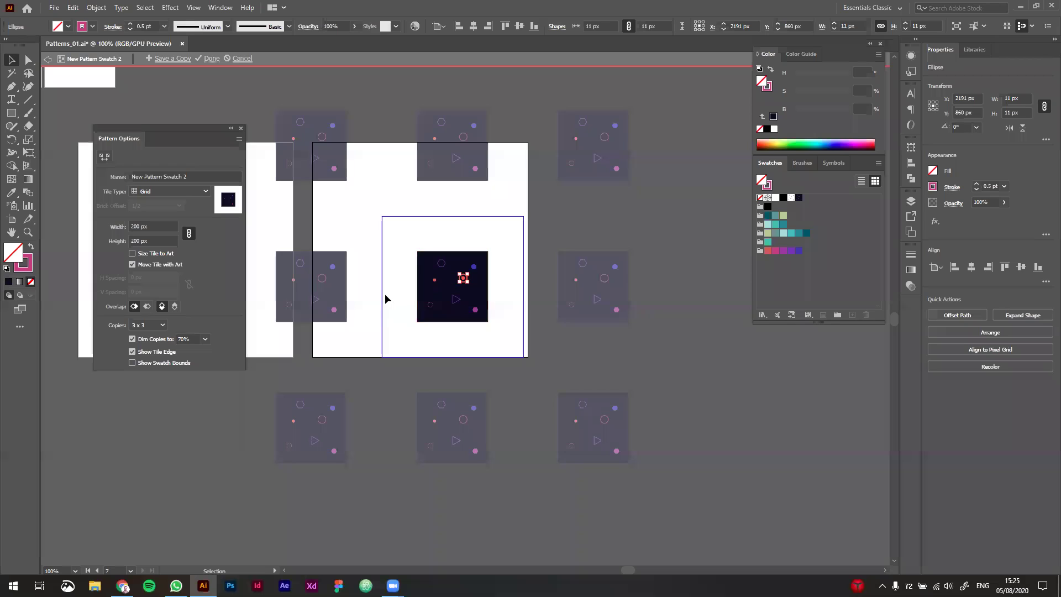
Step: Enlarge the dark background square about its centre to 200 px so it fills the tile boundary
{"action": "left_click", "coordinate": [426, 275]}
{"action": "left_click_drag", "start_coordinate": [420, 255], "coordinate": [382, 216]}
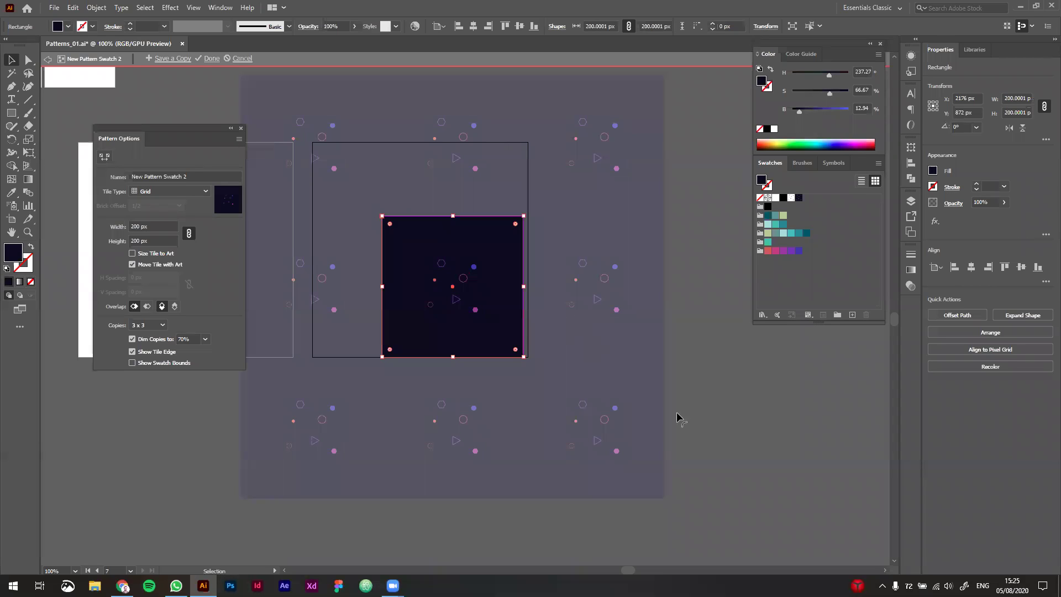
{"action": "scroll", "coordinate": [609, 355], "scroll_direction": "up", "scroll_amount": 1}
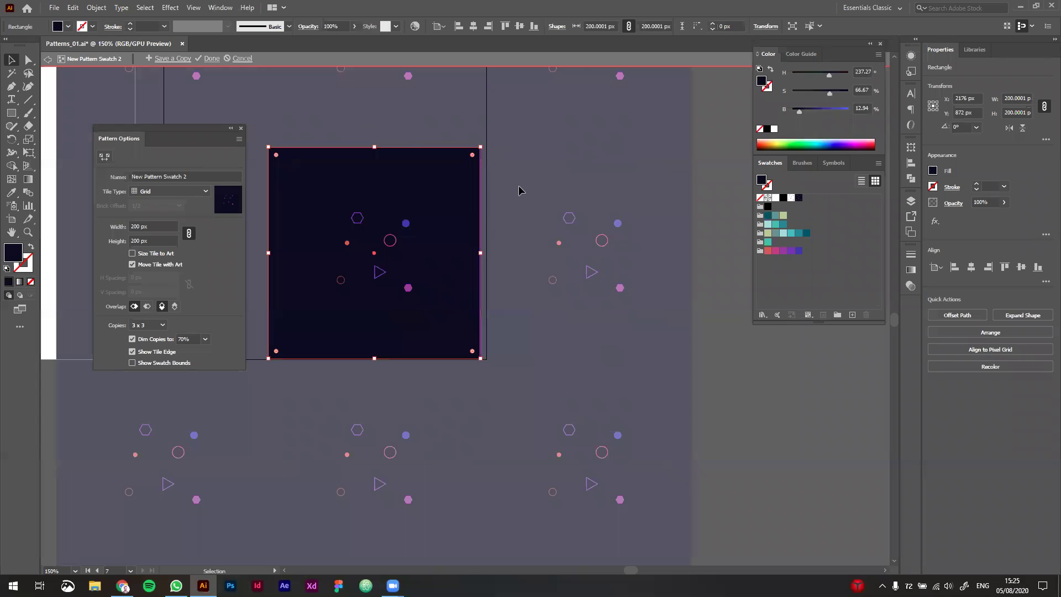
Step: Set the dimming of the pattern's preview copies to 90%
{"action": "left_click", "coordinate": [205, 339]}
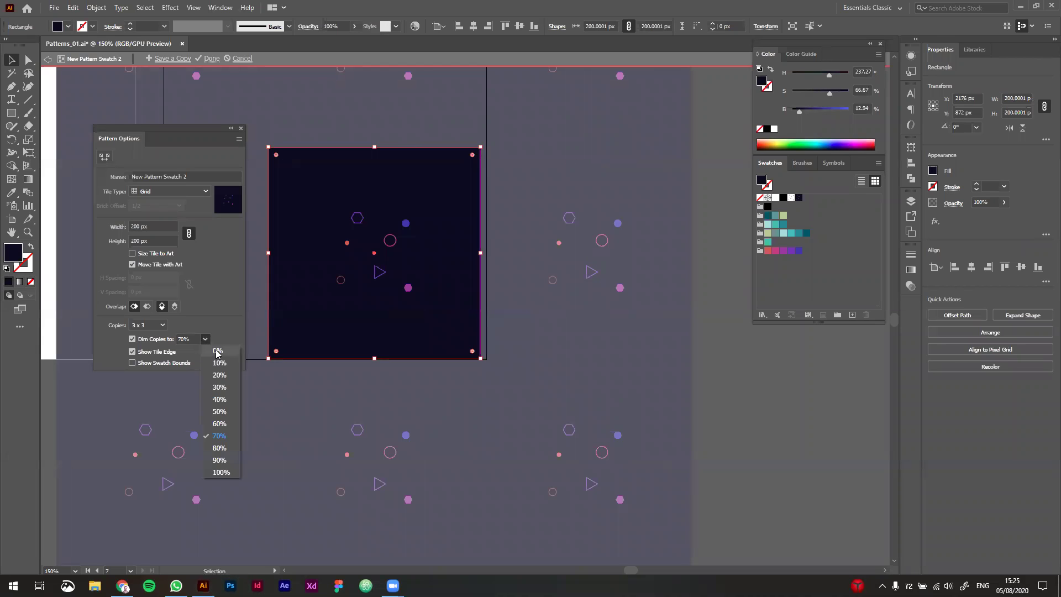
{"action": "left_click", "coordinate": [224, 411]}
{"action": "left_click", "coordinate": [205, 338]}
{"action": "left_click", "coordinate": [219, 462]}
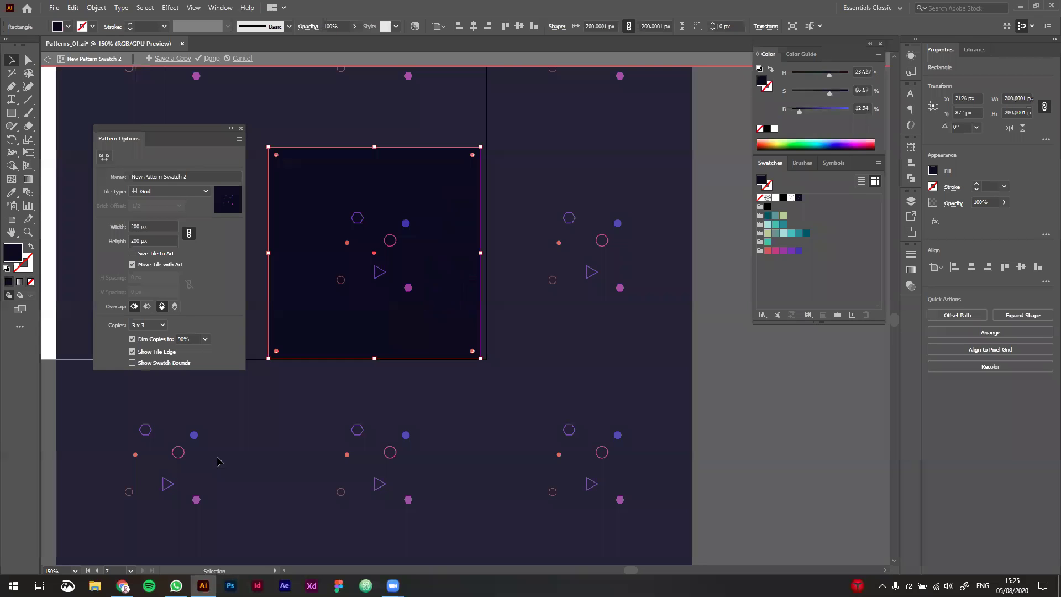
{"action": "scroll", "coordinate": [572, 394], "scroll_direction": "down", "scroll_amount": 1}
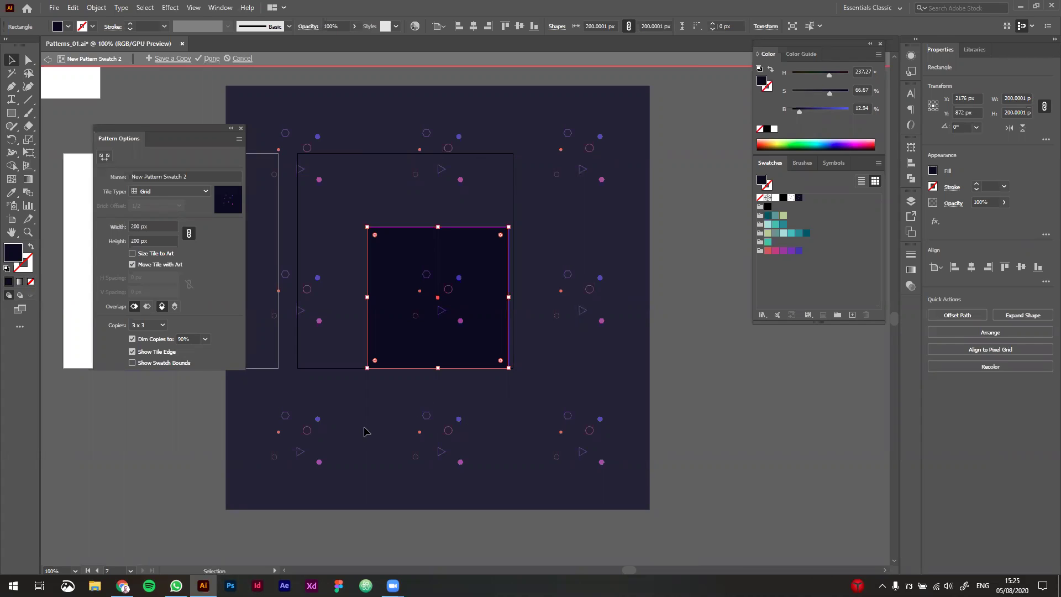
Step: Set the pattern tile to 100 x 100 px and resize the dark background square to 100 x 100 px
{"action": "left_click", "coordinate": [131, 226]}
{"action": "type", "text": "1"}
{"action": "key", "text": "Return"}
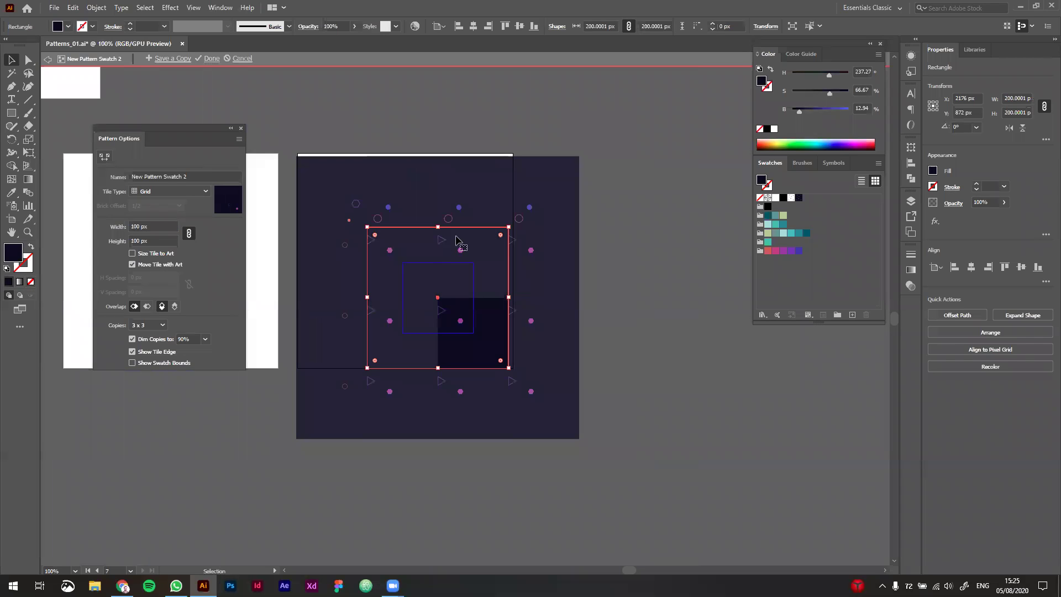
{"action": "left_click_drag", "start_coordinate": [507, 225], "coordinate": [474, 260]}
{"action": "left_click", "coordinate": [1025, 99]}
{"action": "type", "text": "100"}
{"action": "key", "text": "Return"}
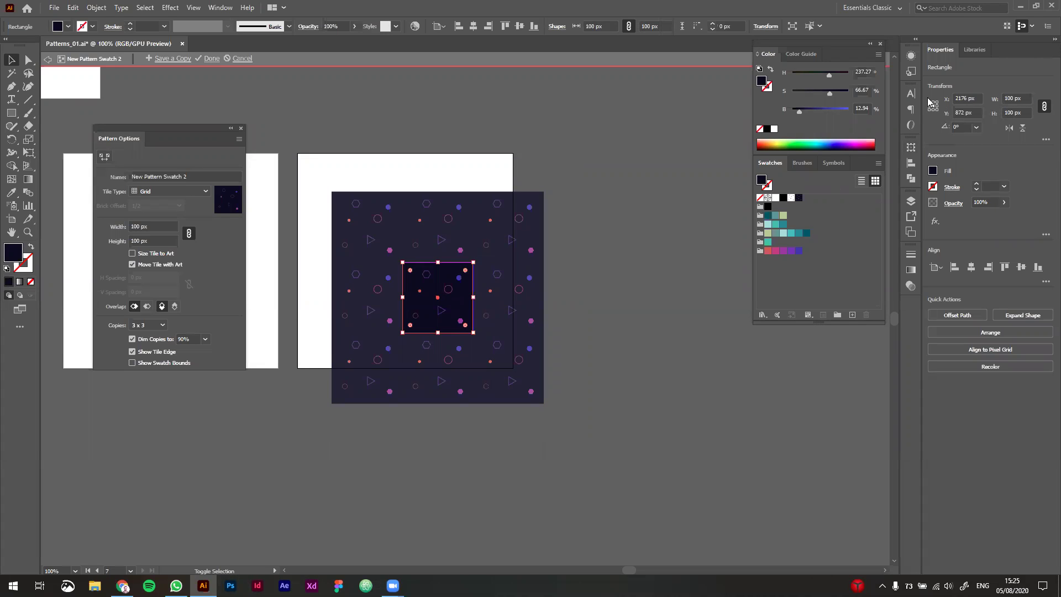
Step: Try centring the dark background square horizontally and vertically on the artboard, and undo both alignments
{"action": "left_click", "coordinate": [971, 267]}
{"action": "left_click", "coordinate": [1021, 267]}
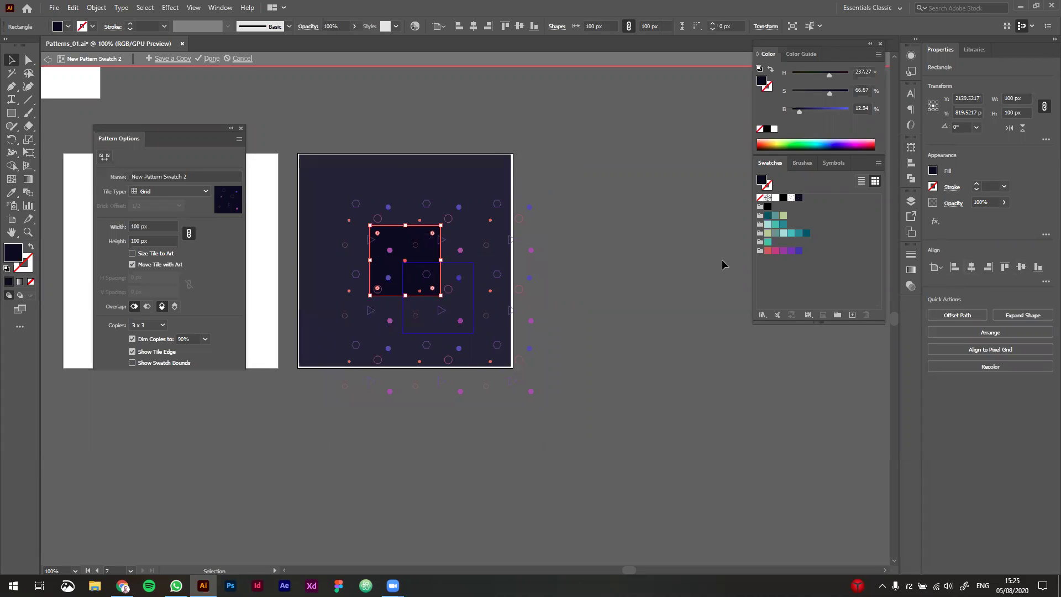
{"action": "key", "text": "ctrl+z"}
{"action": "key", "text": "ctrl+z"}
Step: Inspect how the shapes repeat around the 100 px tile in the 3 x 3 preview
{"action": "scroll", "coordinate": [438, 304], "scroll_direction": "up", "scroll_amount": 2}
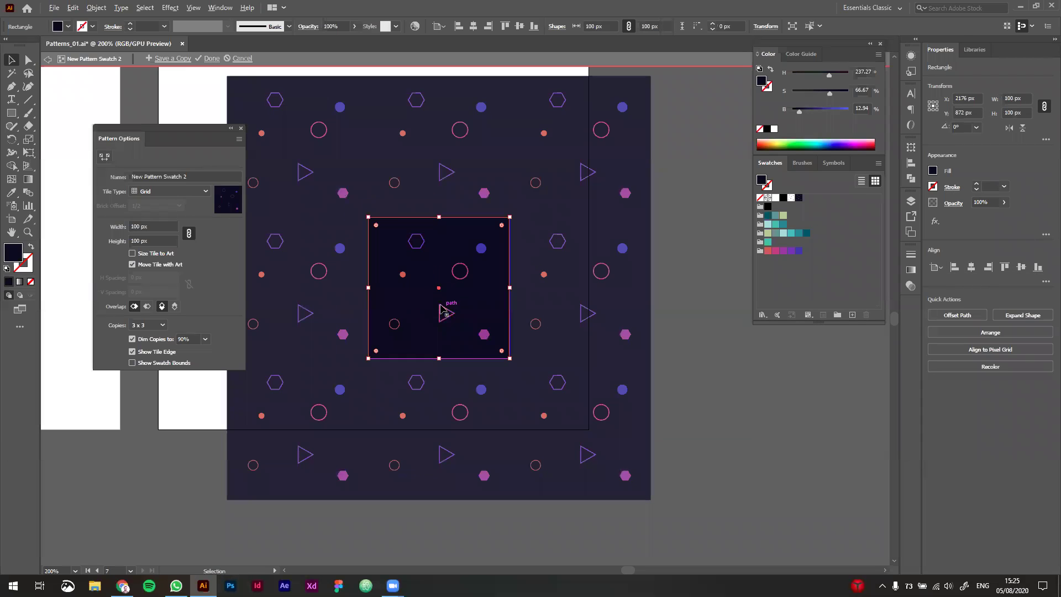
{"action": "scroll", "coordinate": [466, 309], "scroll_direction": "down", "scroll_amount": 1}
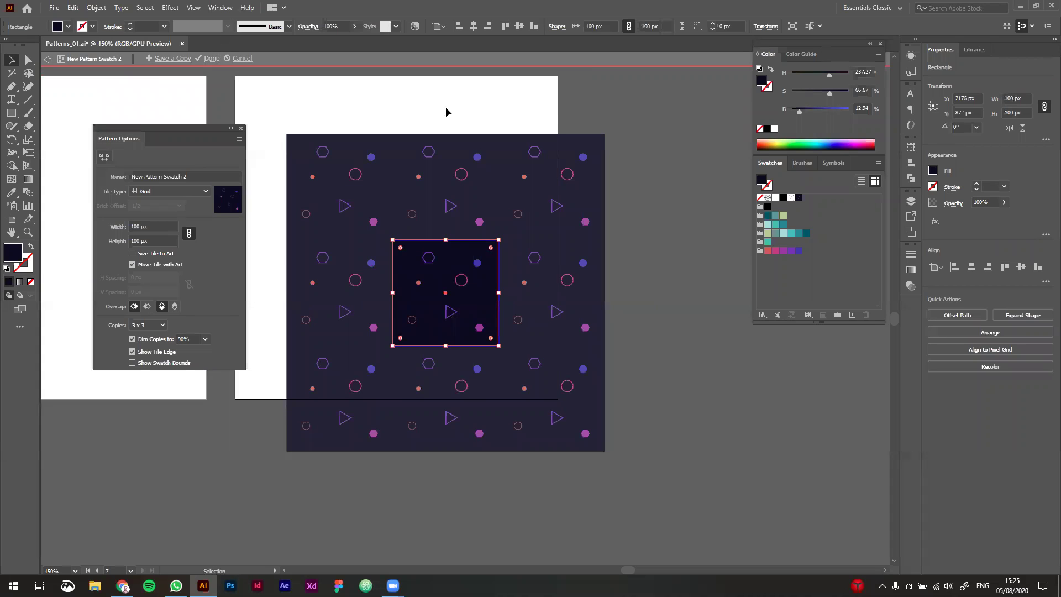
{"action": "left_click_drag", "start_coordinate": [581, 443], "coordinate": [589, 422]}
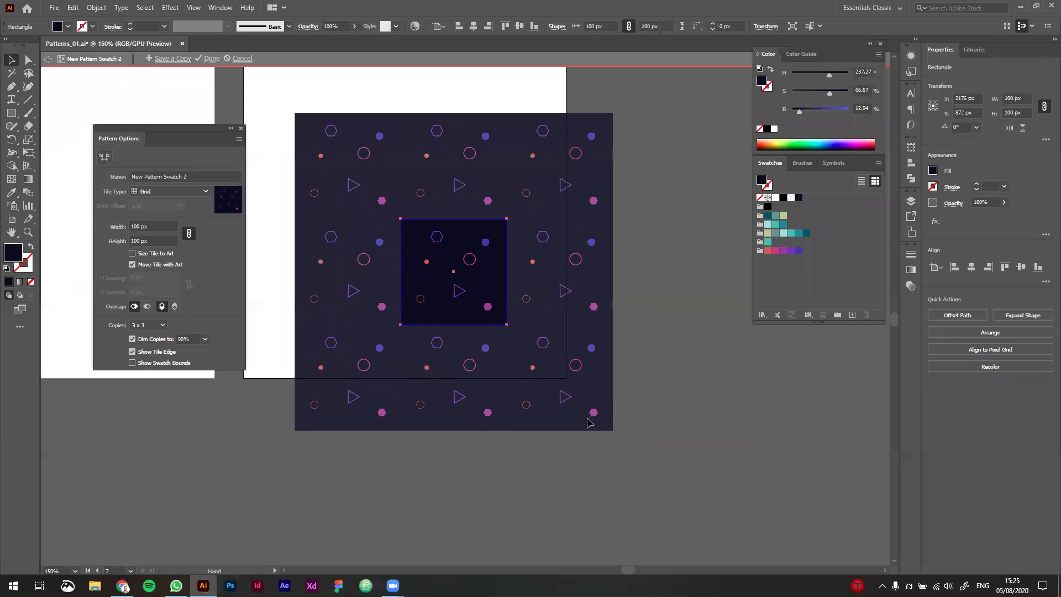
{"action": "scroll", "coordinate": [465, 339], "scroll_direction": "up", "scroll_amount": 1}
{"action": "left_click_drag", "start_coordinate": [596, 353], "coordinate": [599, 377]}
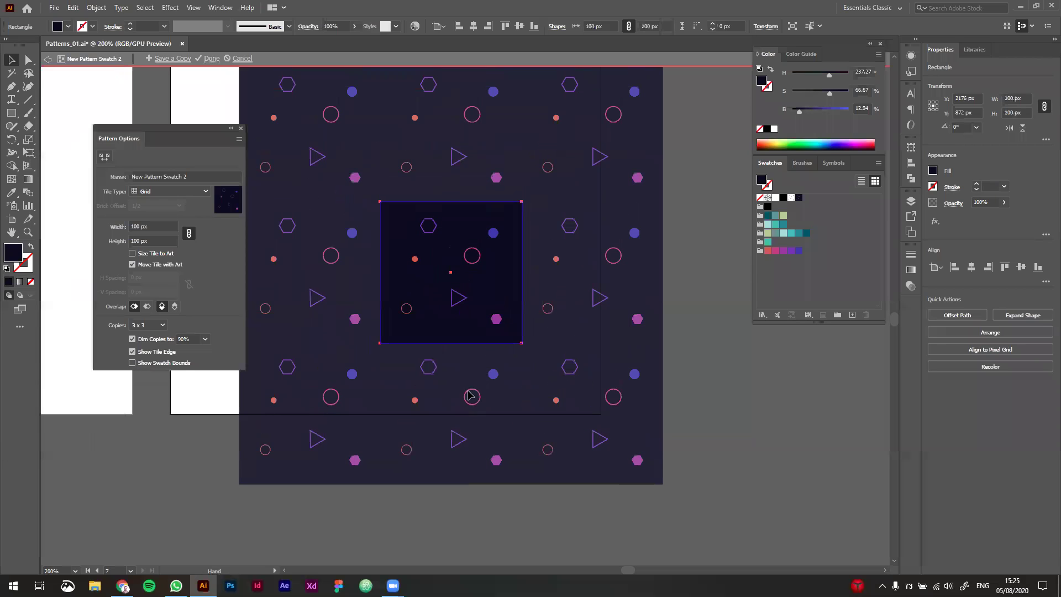
{"action": "left_click_drag", "start_coordinate": [284, 335], "coordinate": [295, 341]}
{"action": "key", "text": "space"}
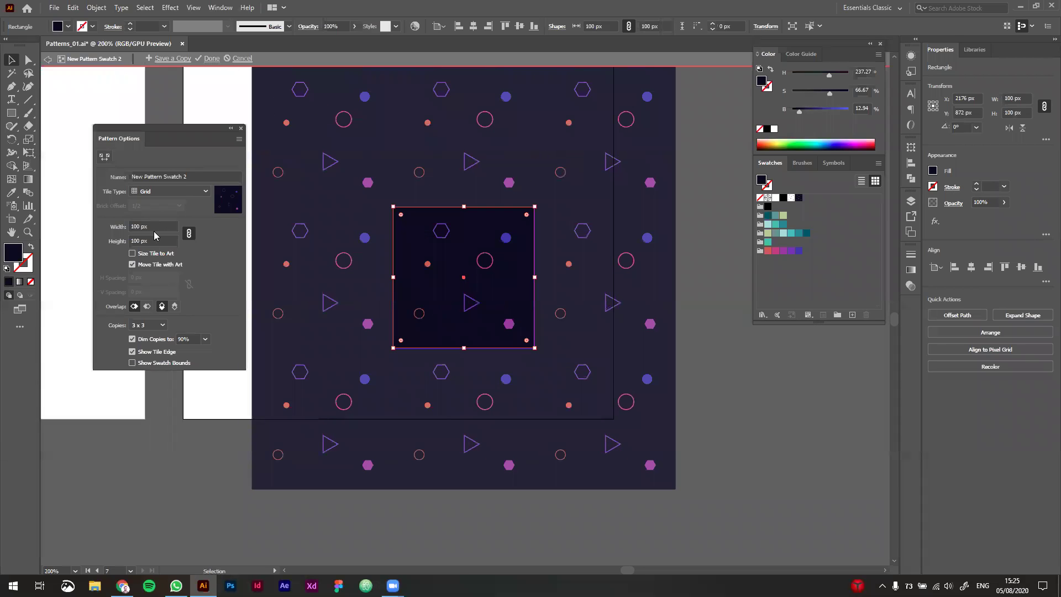
Step: Enable Size Tile to Art and set the pattern's horizontal spacing to 23 px
{"action": "left_click", "coordinate": [133, 253]}
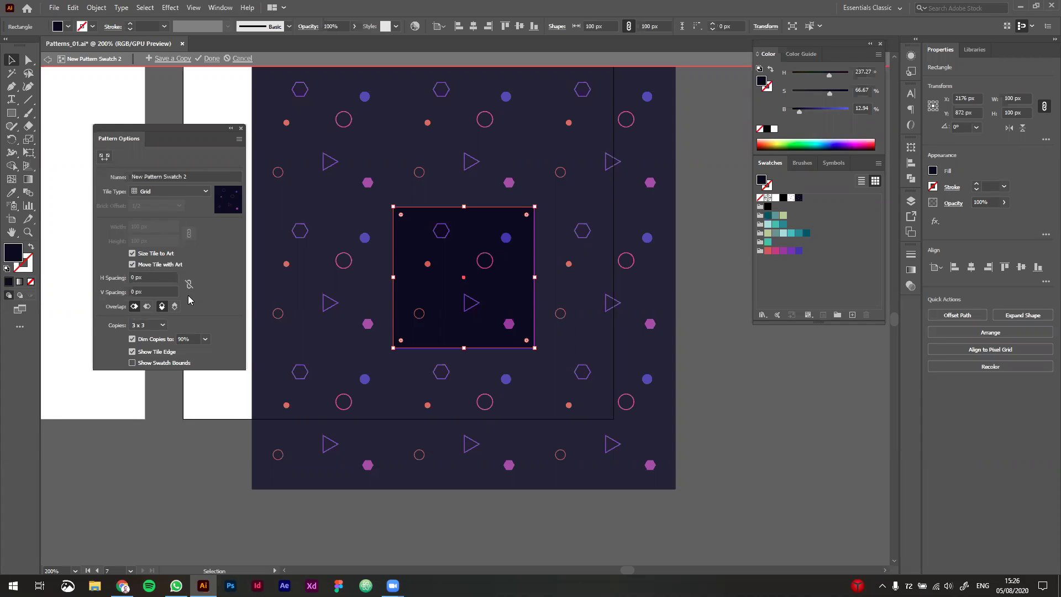
{"action": "left_click_drag", "start_coordinate": [154, 277], "coordinate": [123, 273]}
{"action": "key", "text": "Up"}
{"action": "key", "text": "Up"}
{"action": "key", "text": "Up"}
{"action": "key", "text": "Up"}
{"action": "key", "text": "Up"}
{"action": "key", "text": "Up"}
{"action": "key", "text": "Up"}
{"action": "key", "text": "Up"}
{"action": "key", "text": "Up"}
{"action": "key", "text": "Up"}
{"action": "key", "text": "Up"}
{"action": "key", "text": "Up"}
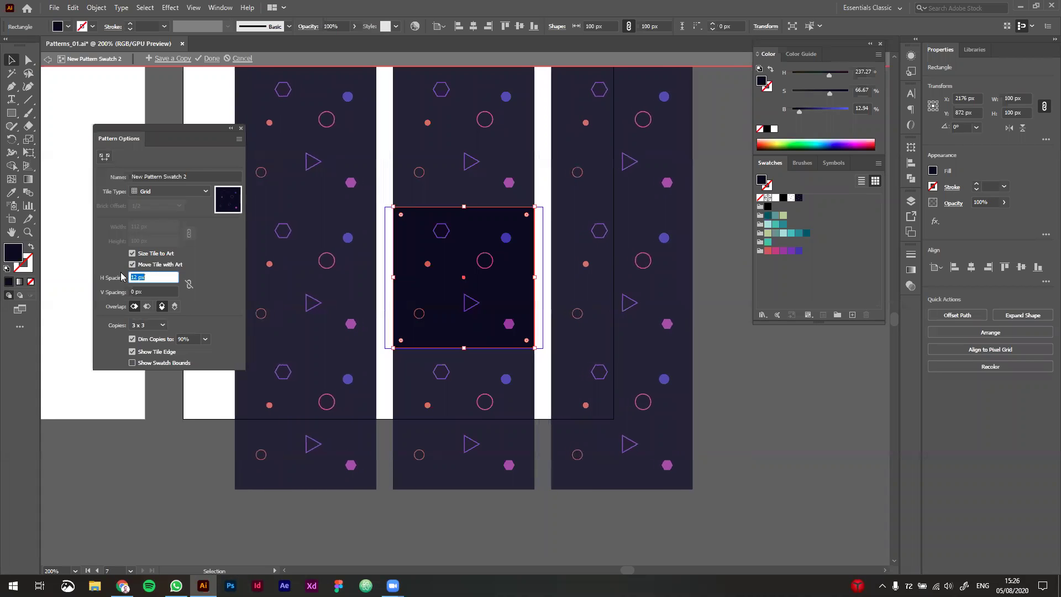
{"action": "key", "text": "Up"}
{"action": "key", "text": "Up"}
{"action": "key", "text": "Up"}
{"action": "key", "text": "Up"}
{"action": "key", "text": "Up"}
{"action": "key", "text": "Up"}
{"action": "key", "text": "Up"}
{"action": "key", "text": "Up"}
{"action": "key", "text": "Up"}
{"action": "key", "text": "Up"}
{"action": "key", "text": "Up"}
{"action": "key", "text": "Up"}
{"action": "key", "text": "Up"}
{"action": "key", "text": "Up"}
{"action": "key", "text": "Up"}
{"action": "key", "text": "Up"}
{"action": "key", "text": "Up"}
{"action": "key", "text": "Up"}
{"action": "key", "text": "Up"}
{"action": "key", "text": "Up"}
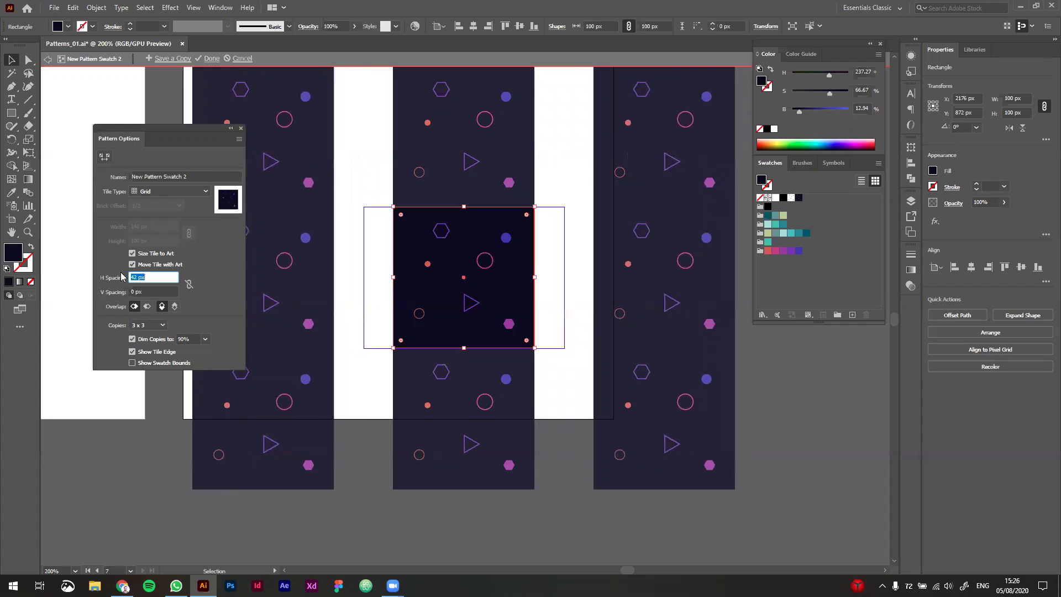
{"action": "key", "text": "Down"}
{"action": "key", "text": "Down"}
{"action": "key", "text": "Down"}
{"action": "key", "text": "Down"}
{"action": "key", "text": "Down"}
{"action": "key", "text": "Down"}
{"action": "key", "text": "Down"}
{"action": "key", "text": "Down"}
{"action": "key", "text": "Down"}
{"action": "key", "text": "Down"}
{"action": "key", "text": "Down"}
{"action": "key", "text": "Down"}
{"action": "key", "text": "Down"}
{"action": "key", "text": "Down"}
{"action": "key", "text": "Down"}
{"action": "key", "text": "Down"}
{"action": "key", "text": "Down"}
{"action": "key", "text": "Down"}
{"action": "key", "text": "Down"}
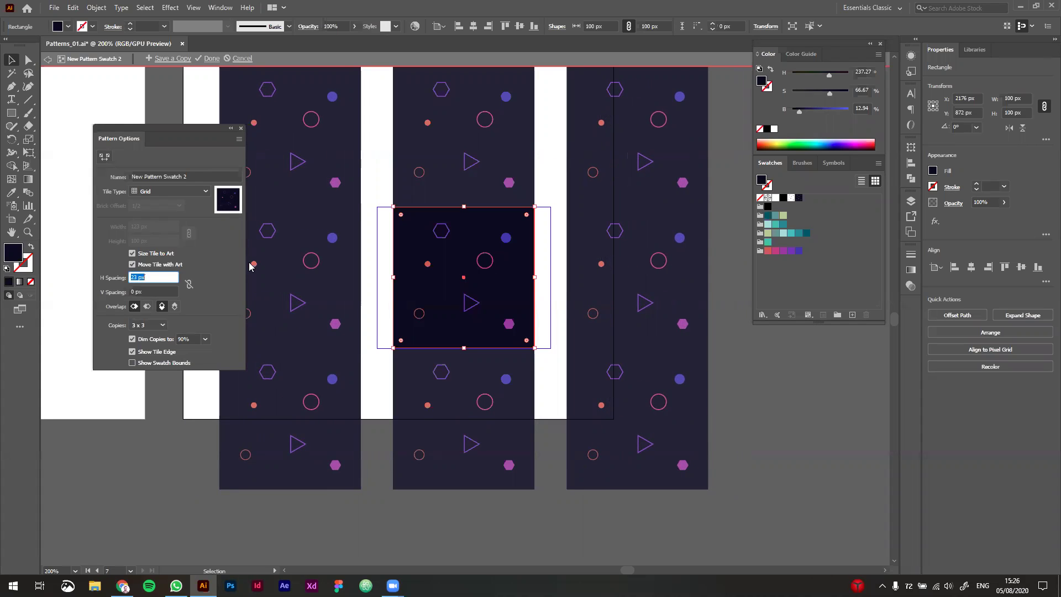
Step: Set the pattern's vertical spacing to 30 px, and try the Right in Front overlap before restoring Left in Front
{"action": "left_click", "coordinate": [143, 292]}
{"action": "key", "text": "Up"}
{"action": "key", "text": "Up"}
{"action": "key", "text": "Up"}
{"action": "key", "text": "Up"}
{"action": "key", "text": "Up"}
{"action": "key", "text": "Up"}
{"action": "key", "text": "Up"}
{"action": "key", "text": "Up"}
{"action": "key", "text": "Up"}
{"action": "key", "text": "Up"}
{"action": "key", "text": "Up"}
{"action": "key", "text": "Up"}
{"action": "key", "text": "Up"}
{"action": "key", "text": "Up"}
{"action": "key", "text": "Up"}
{"action": "key", "text": "Up"}
{"action": "key", "text": "Up"}
{"action": "key", "text": "Up"}
{"action": "key", "text": "Up"}
{"action": "key", "text": "Up"}
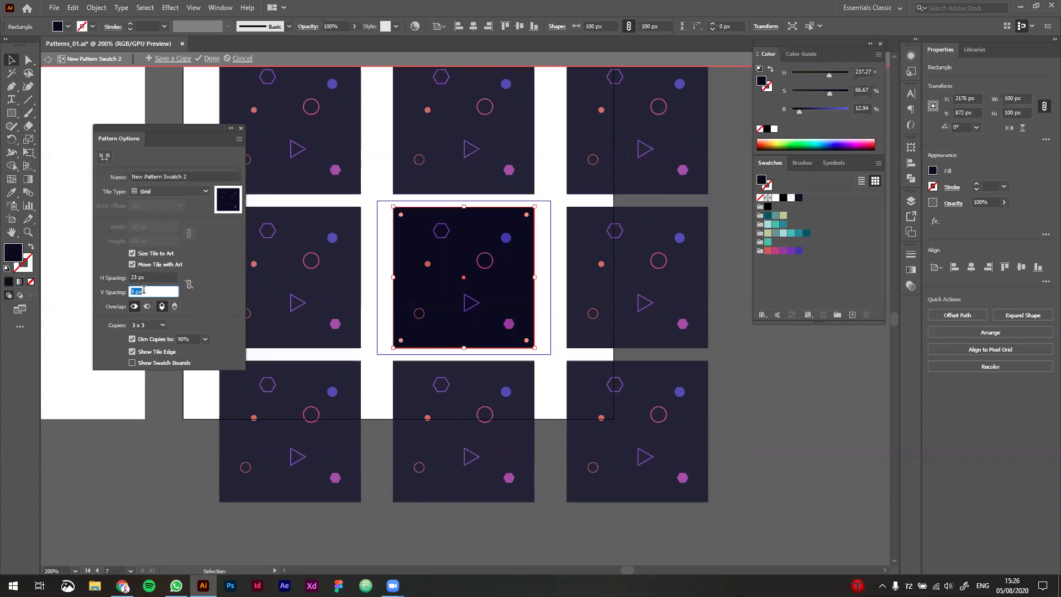
{"action": "scroll", "coordinate": [143, 290], "scroll_direction": "up", "scroll_amount": 1}
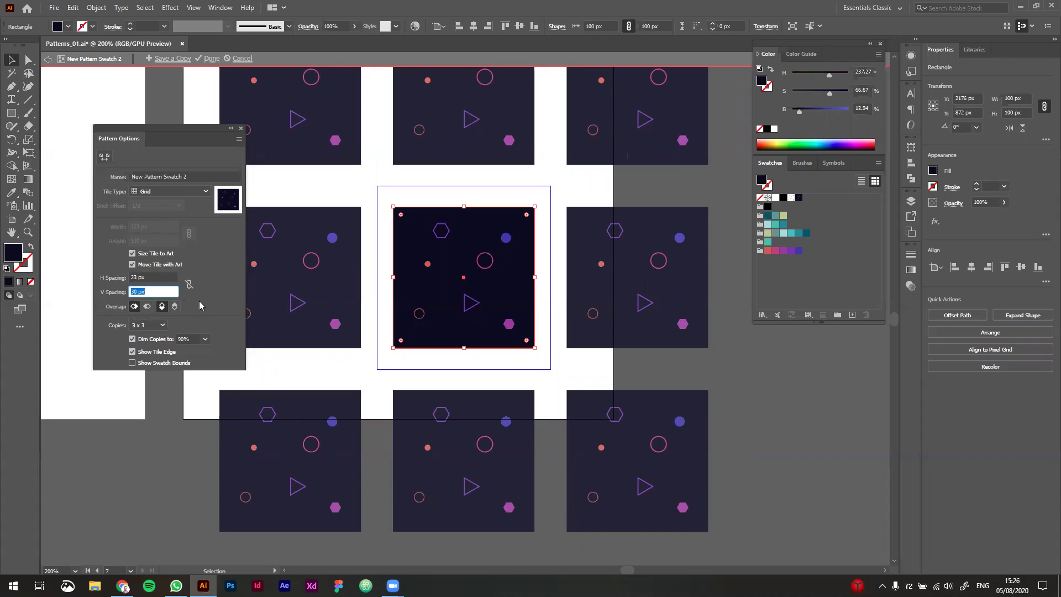
{"action": "left_click", "coordinate": [148, 306]}
{"action": "left_click", "coordinate": [132, 309]}
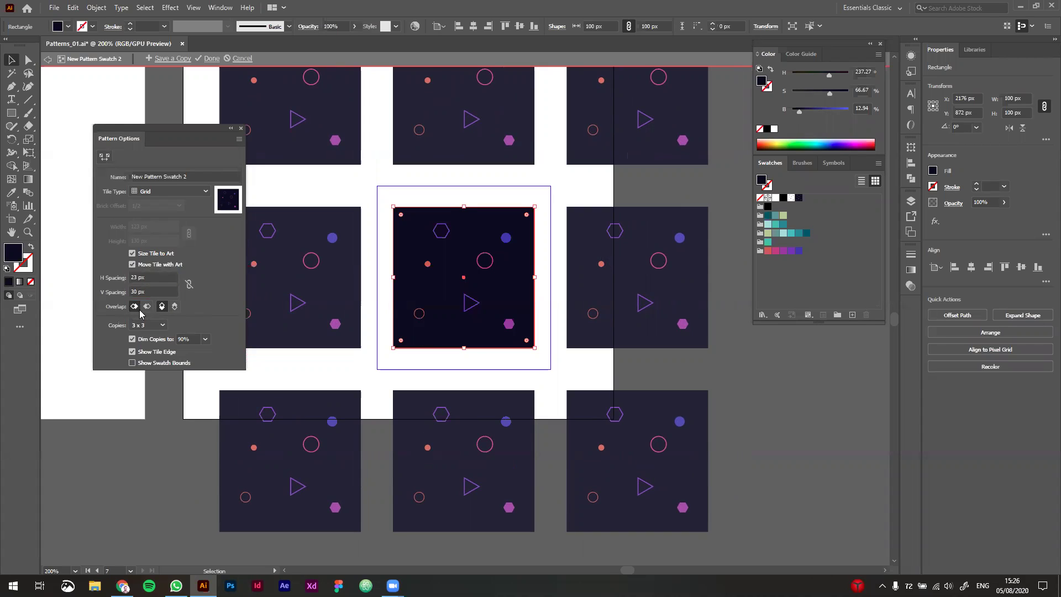
Step: Set the pattern's horizontal spacing to -24 px and its horizontal overlap to Right in Front
{"action": "left_click", "coordinate": [147, 276]}
{"action": "key", "text": "Down"}
{"action": "key", "text": "Down"}
{"action": "key", "text": "Down"}
{"action": "key", "text": "Down"}
{"action": "key", "text": "Down"}
{"action": "key", "text": "Down"}
{"action": "key", "text": "Down"}
{"action": "key", "text": "Down"}
{"action": "key", "text": "Down"}
{"action": "key", "text": "Down"}
{"action": "key", "text": "Down"}
{"action": "key", "text": "Down"}
{"action": "key", "text": "Down"}
{"action": "key", "text": "Down"}
{"action": "key", "text": "Down"}
{"action": "key", "text": "Down"}
{"action": "key", "text": "Down"}
{"action": "key", "text": "Down"}
{"action": "key", "text": "Down"}
{"action": "key", "text": "Down"}
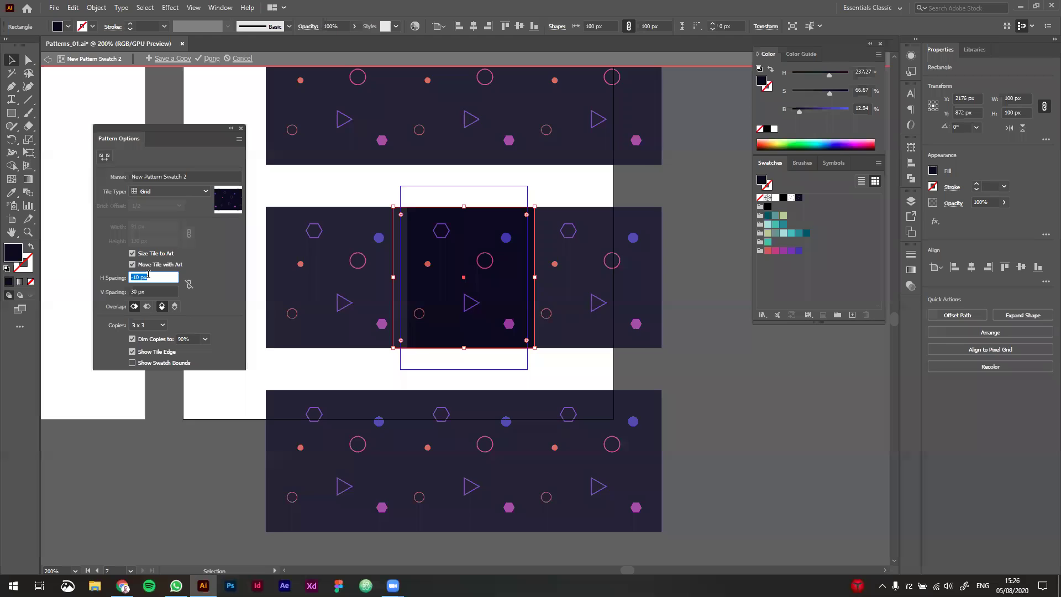
{"action": "key", "text": "Down"}
{"action": "key", "text": "Down"}
{"action": "key", "text": "Down"}
{"action": "key", "text": "Down"}
{"action": "key", "text": "Down"}
{"action": "key", "text": "Down"}
{"action": "key", "text": "Down"}
{"action": "key", "text": "Down"}
{"action": "key", "text": "Down"}
{"action": "key", "text": "Down"}
{"action": "key", "text": "Down"}
{"action": "key", "text": "Down"}
{"action": "key", "text": "Down"}
{"action": "key", "text": "Down"}
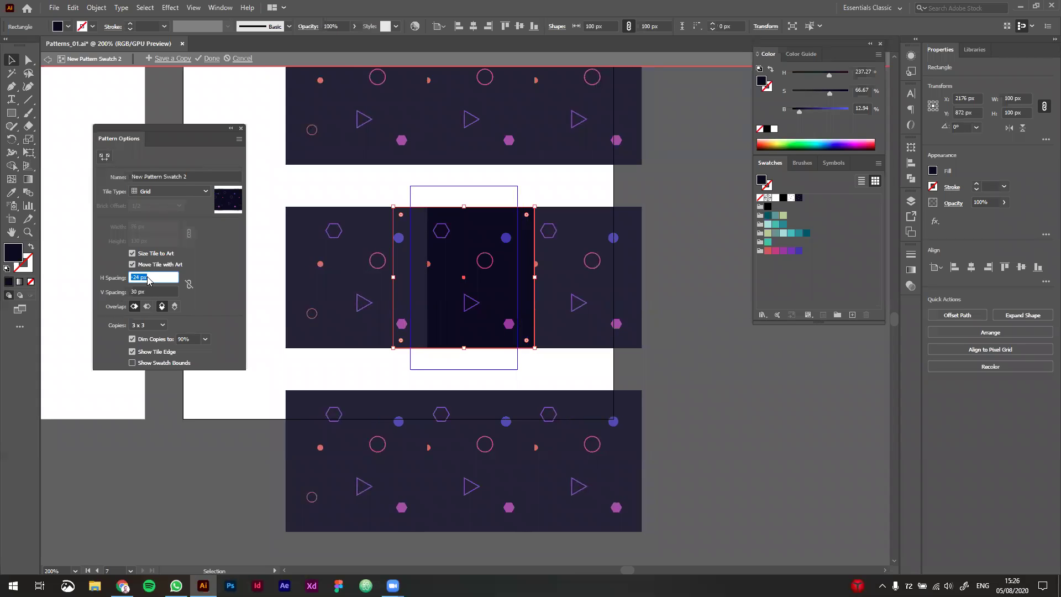
{"action": "left_click", "coordinate": [147, 306]}
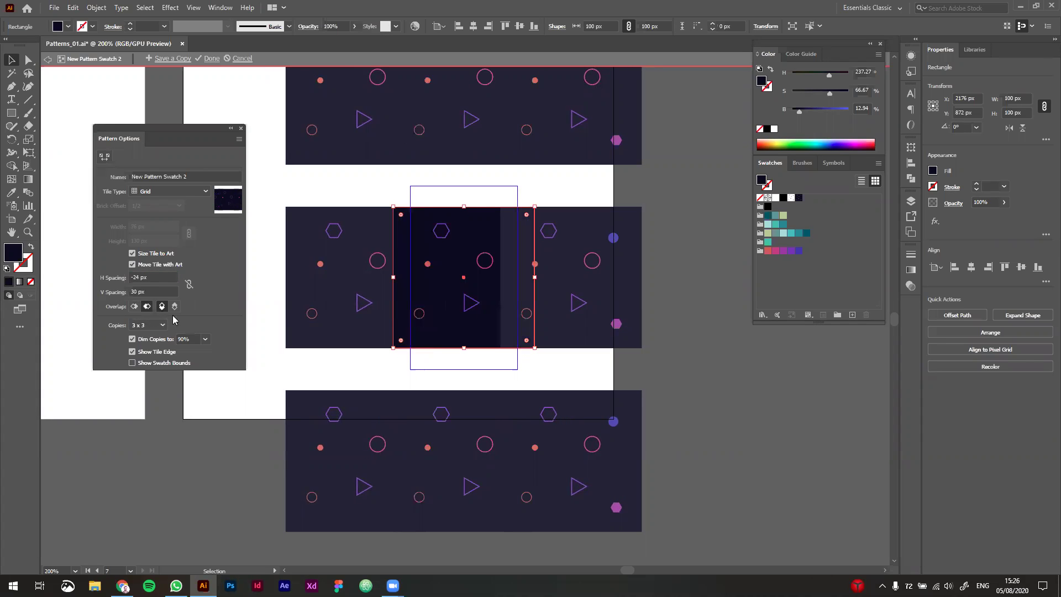
Step: Set the pattern's vertical spacing to -13 px and its vertical overlap to Bottom in Front
{"action": "left_click", "coordinate": [148, 287]}
{"action": "key", "text": "Down"}
{"action": "key", "text": "Down"}
{"action": "key", "text": "Down"}
{"action": "key", "text": "Down"}
{"action": "key", "text": "Down"}
{"action": "key", "text": "Down"}
{"action": "key", "text": "Down"}
{"action": "key", "text": "Down"}
{"action": "key", "text": "Down"}
{"action": "key", "text": "Down"}
{"action": "key", "text": "Down"}
{"action": "key", "text": "Down"}
{"action": "key", "text": "Down"}
{"action": "key", "text": "Down"}
{"action": "key", "text": "Down"}
{"action": "key", "text": "Down"}
{"action": "key", "text": "Down"}
{"action": "key", "text": "Down"}
{"action": "key", "text": "Down"}
{"action": "key", "text": "Down"}
{"action": "key", "text": "Down"}
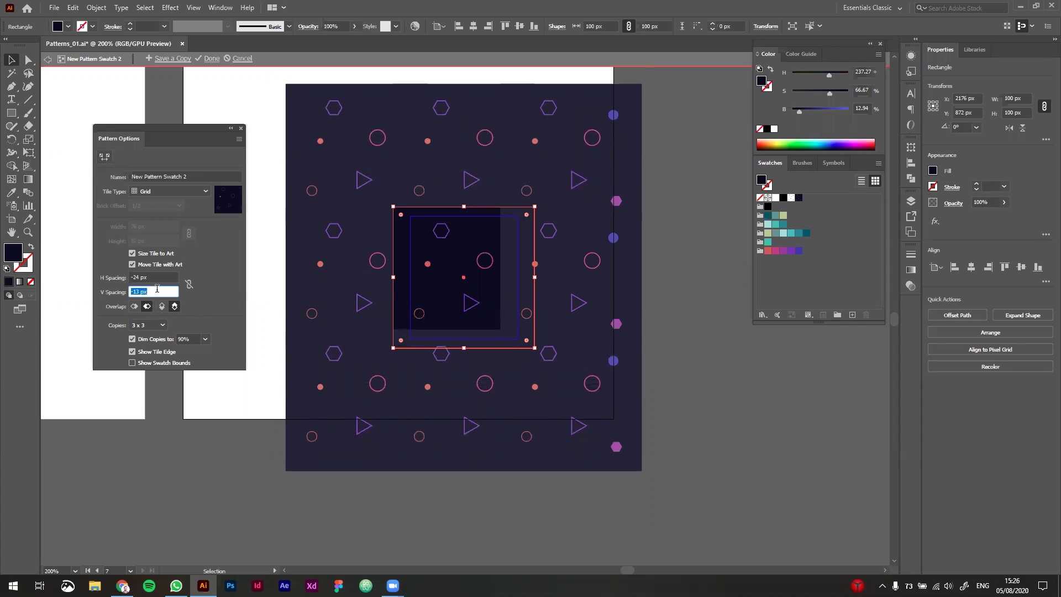
Step: Compare the Left in Front and Right in Front overlaps, and leave the horizontal overlap at Left in Front
{"action": "left_click", "coordinate": [135, 307]}
{"action": "left_click", "coordinate": [146, 307]}
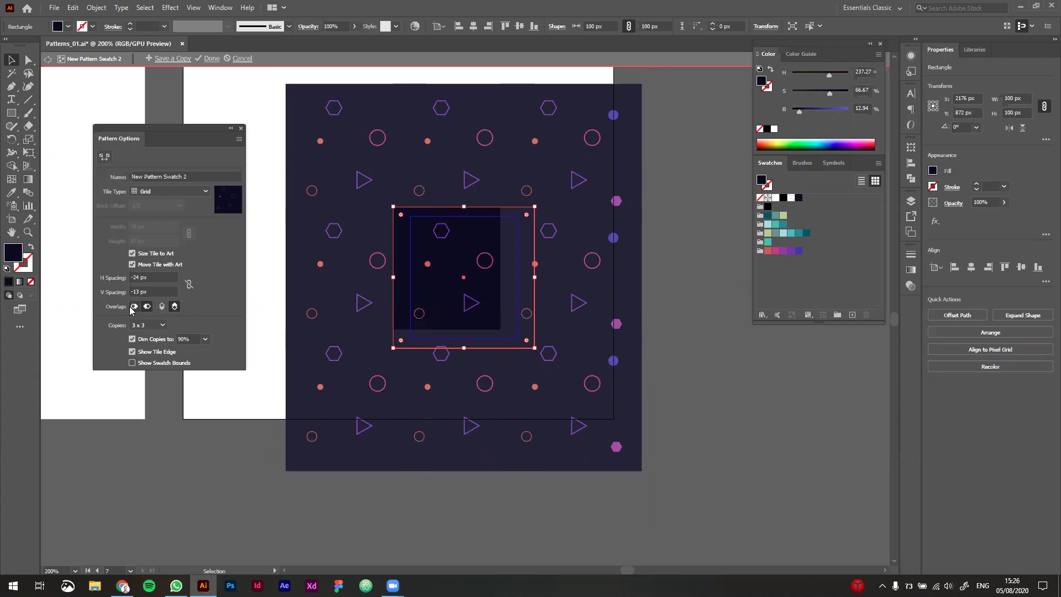
{"action": "left_click", "coordinate": [134, 306]}
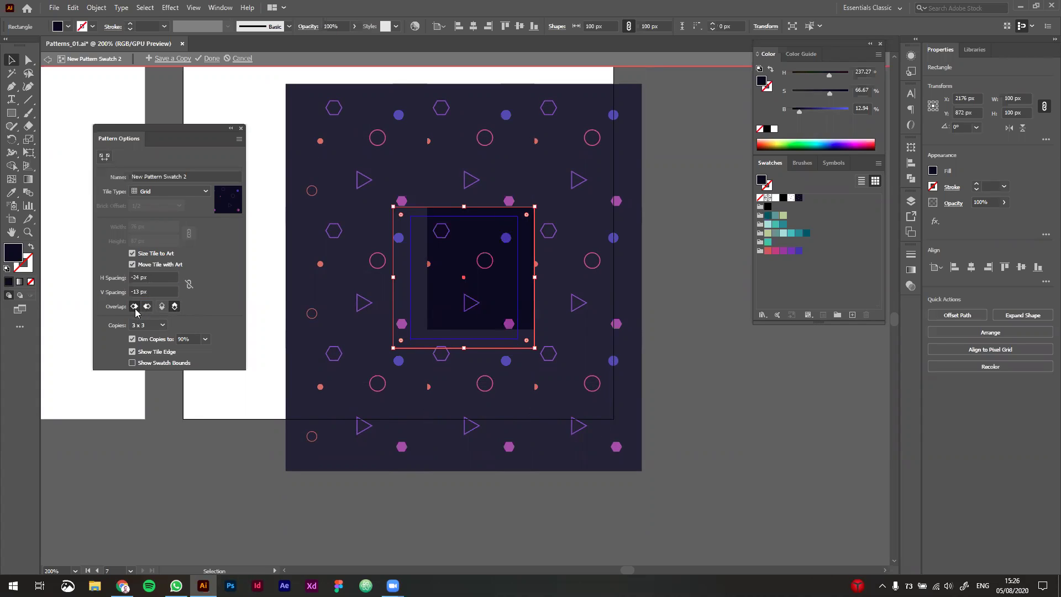
Step: Set the pattern's vertical overlap to Top in Front, comparing the horizontal and vertical overlap alternatives and keeping Left in Front and Top in Front
{"action": "left_click", "coordinate": [162, 307]}
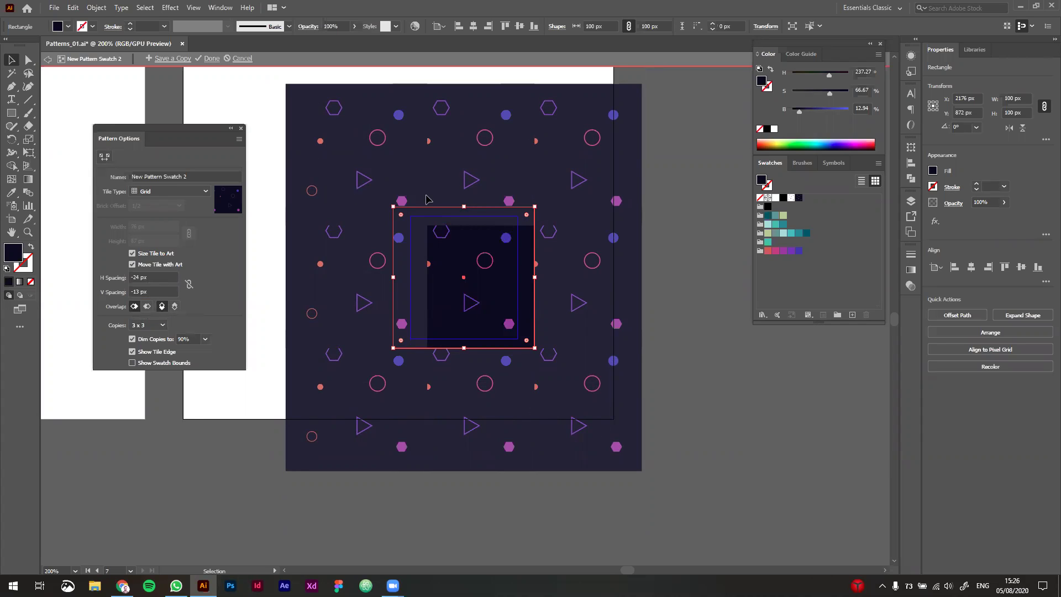
{"action": "left_click", "coordinate": [147, 307]}
{"action": "left_click", "coordinate": [138, 307]}
{"action": "left_click", "coordinate": [175, 307]}
{"action": "left_click", "coordinate": [162, 306]}
Step: Reset the pattern's horizontal and vertical spacing to 0 px
{"action": "left_click", "coordinate": [129, 277]}
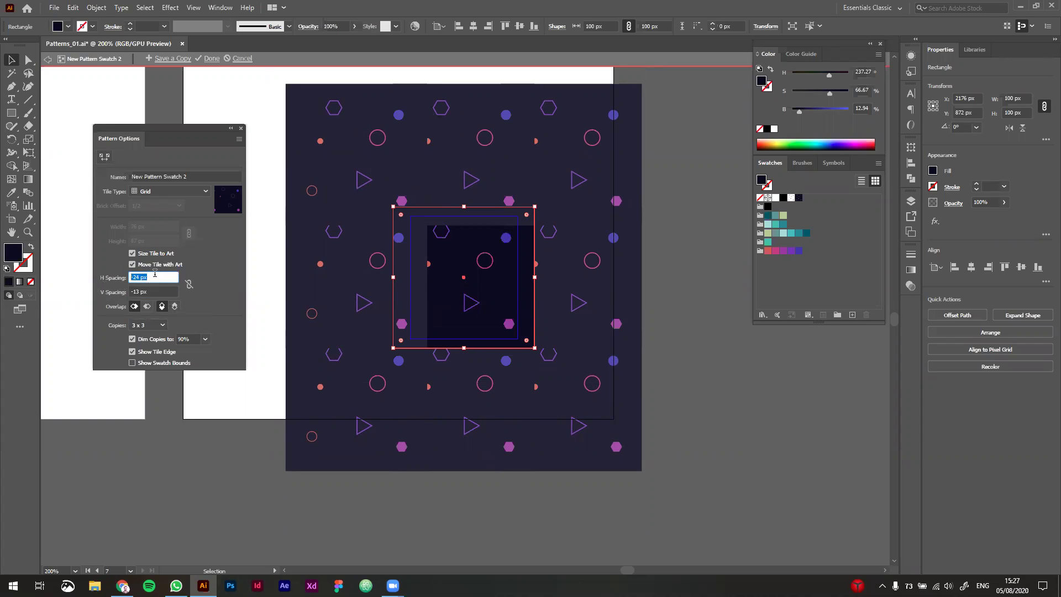
{"action": "type", "text": "0"}
{"action": "key", "text": "Tab"}
{"action": "type", "text": "0"}
{"action": "key", "text": "Return"}
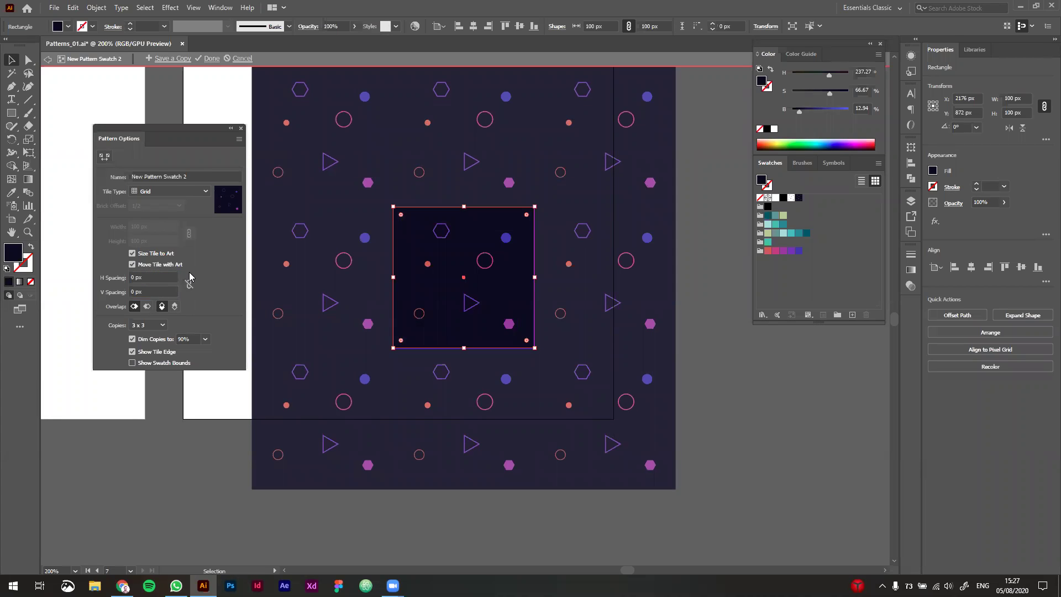
Step: Preview the pattern with 3 x 5 and 7 x 3 copies, and return to 3 x 3 copies
{"action": "left_click", "coordinate": [156, 324]}
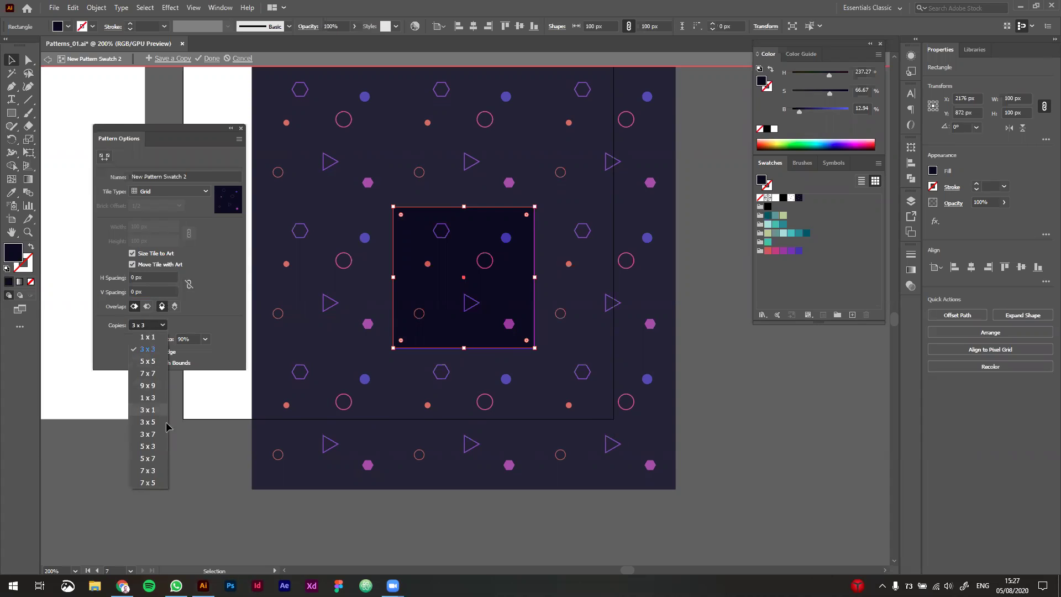
{"action": "left_click", "coordinate": [214, 312]}
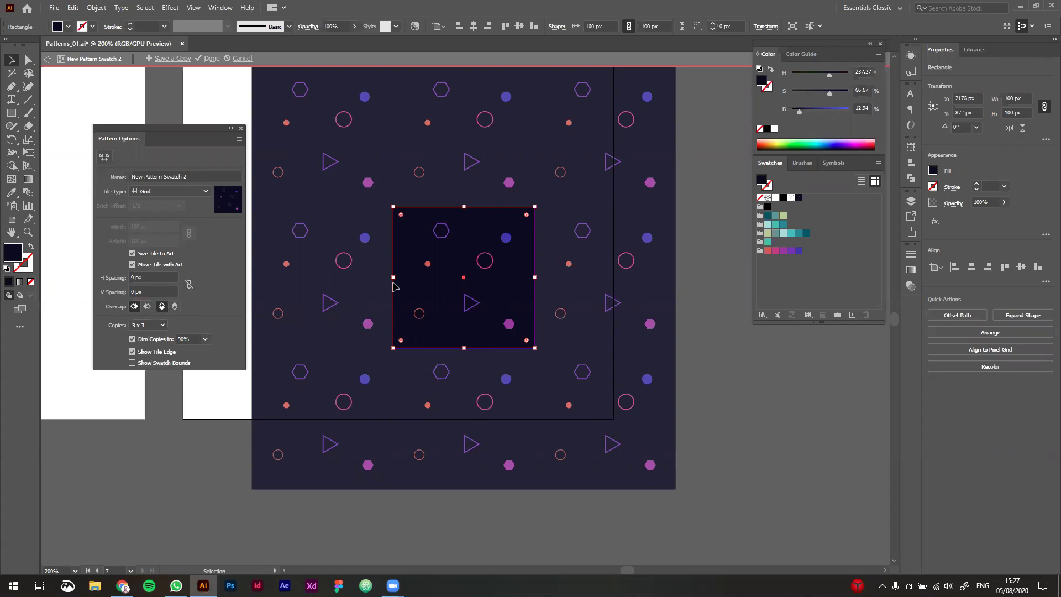
{"action": "scroll", "coordinate": [415, 269], "scroll_direction": "down", "scroll_amount": 2}
{"action": "left_click", "coordinate": [159, 323]}
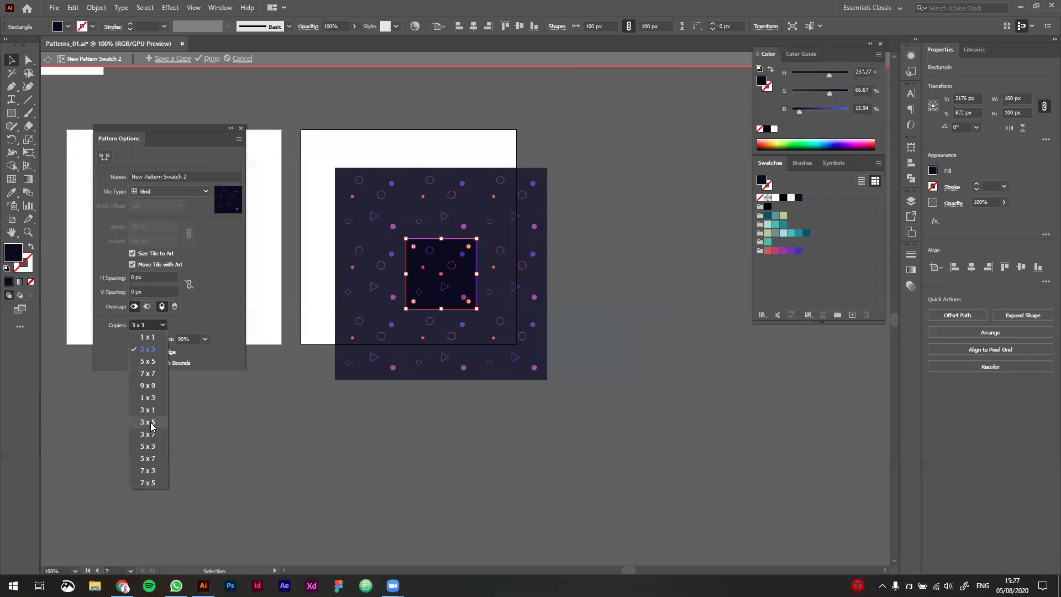
{"action": "left_click", "coordinate": [154, 422]}
{"action": "left_click", "coordinate": [150, 327]}
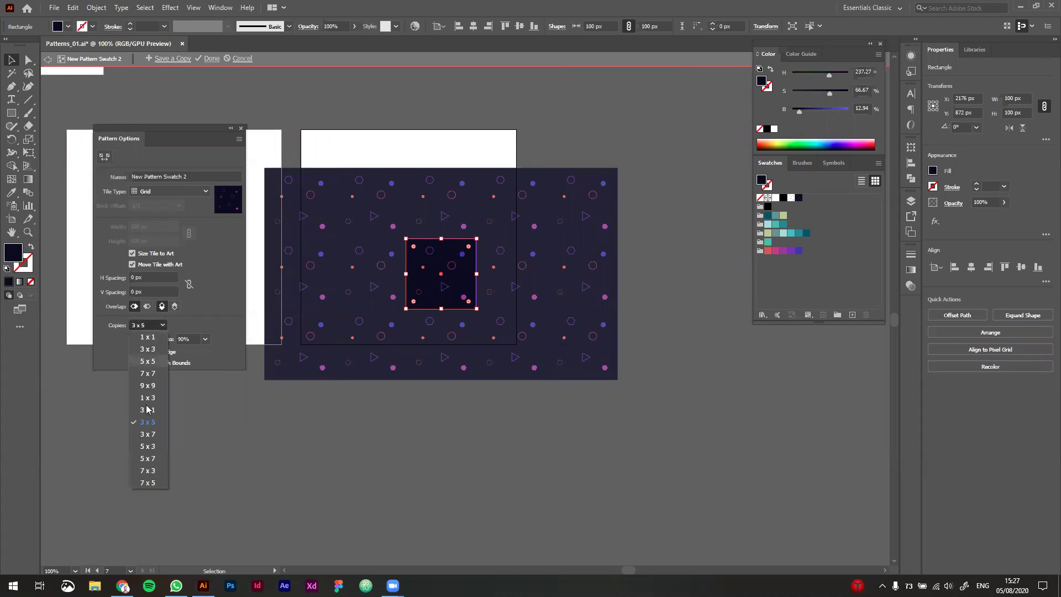
{"action": "left_click", "coordinate": [155, 471]}
{"action": "left_click", "coordinate": [149, 324]}
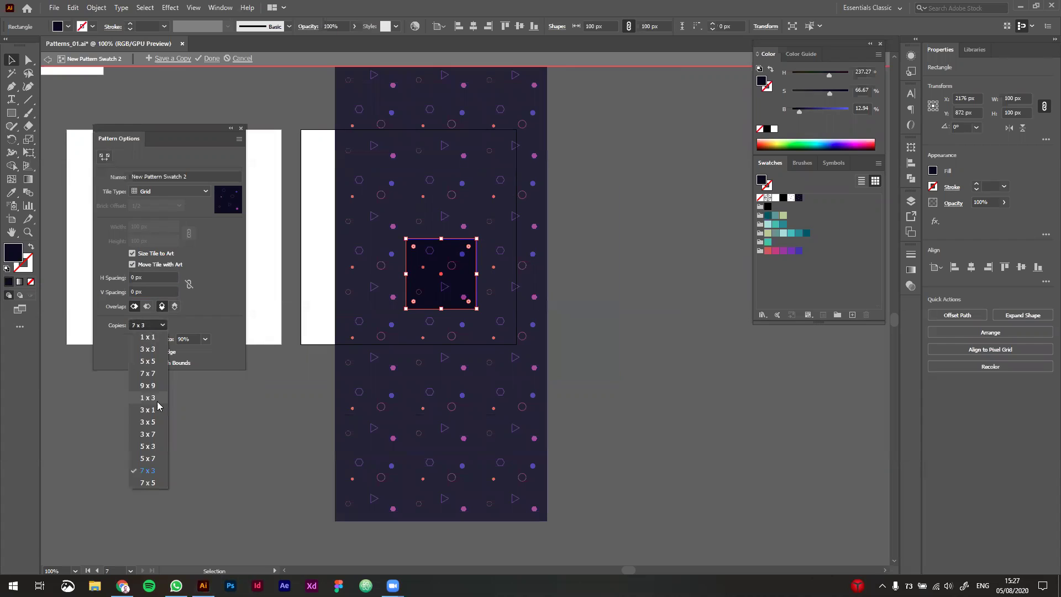
{"action": "left_click", "coordinate": [157, 423]}
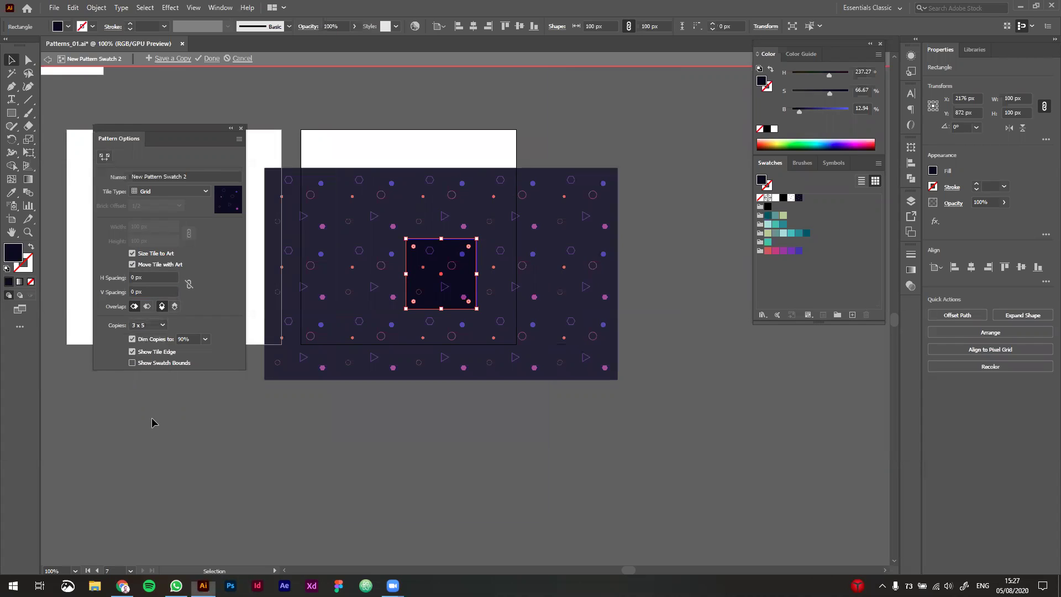
{"action": "left_click", "coordinate": [145, 326]}
{"action": "left_click", "coordinate": [148, 349]}
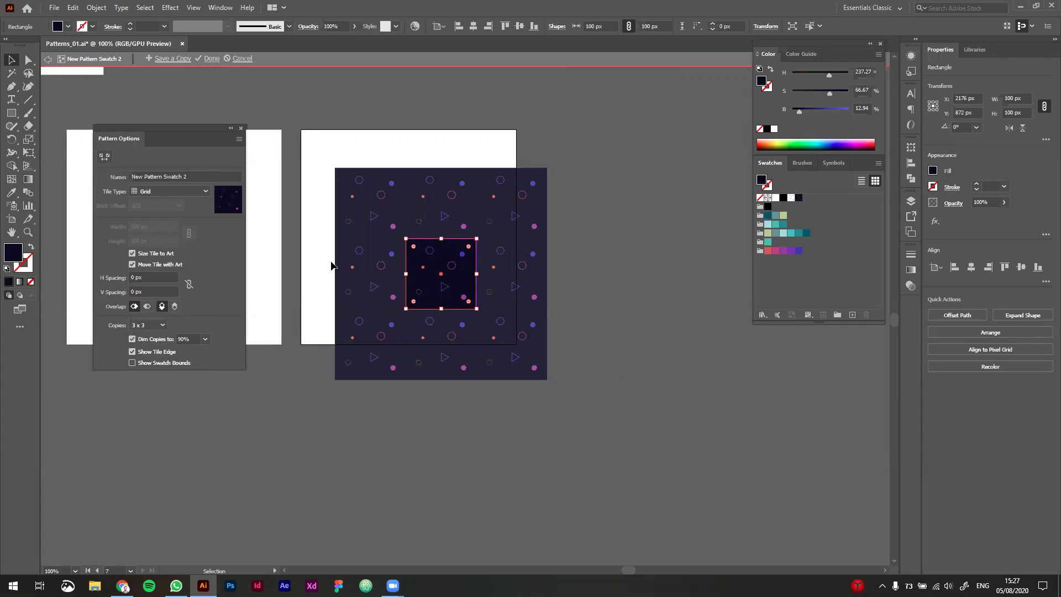
Step: Try switching the swatch bounds and tile edge displays, leaving the bounds hidden and the tile edge shown
{"action": "scroll", "coordinate": [422, 299], "scroll_direction": "up", "scroll_amount": 2}
{"action": "left_click", "coordinate": [152, 363]}
{"action": "left_click", "coordinate": [166, 353]}
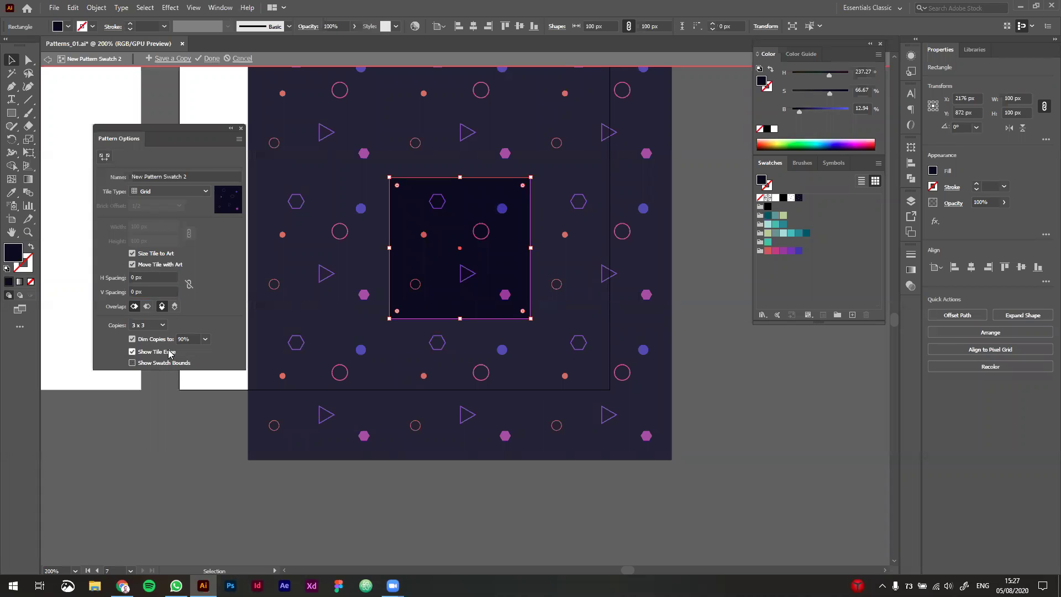
{"action": "left_click", "coordinate": [164, 354]}
{"action": "scroll", "coordinate": [562, 261], "scroll_direction": "down", "scroll_amount": 1}
{"action": "scroll", "coordinate": [522, 220], "scroll_direction": "up", "scroll_amount": 1}
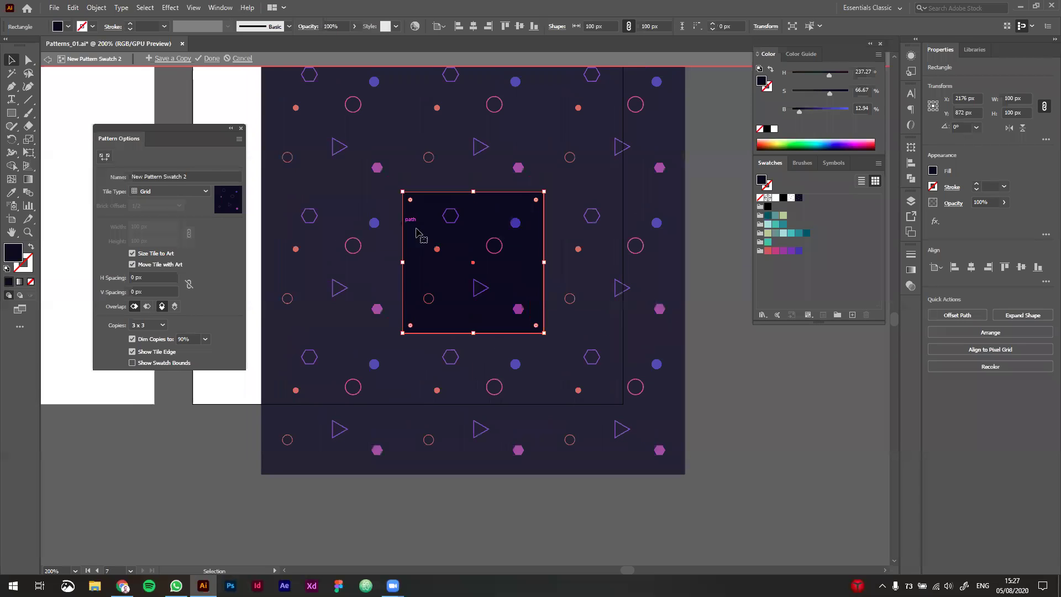
Step: Duplicate the outlined hexagon directly below the original inside the tile, shrink the copy to about 7 px and rotate it
{"action": "left_click", "coordinate": [450, 216]}
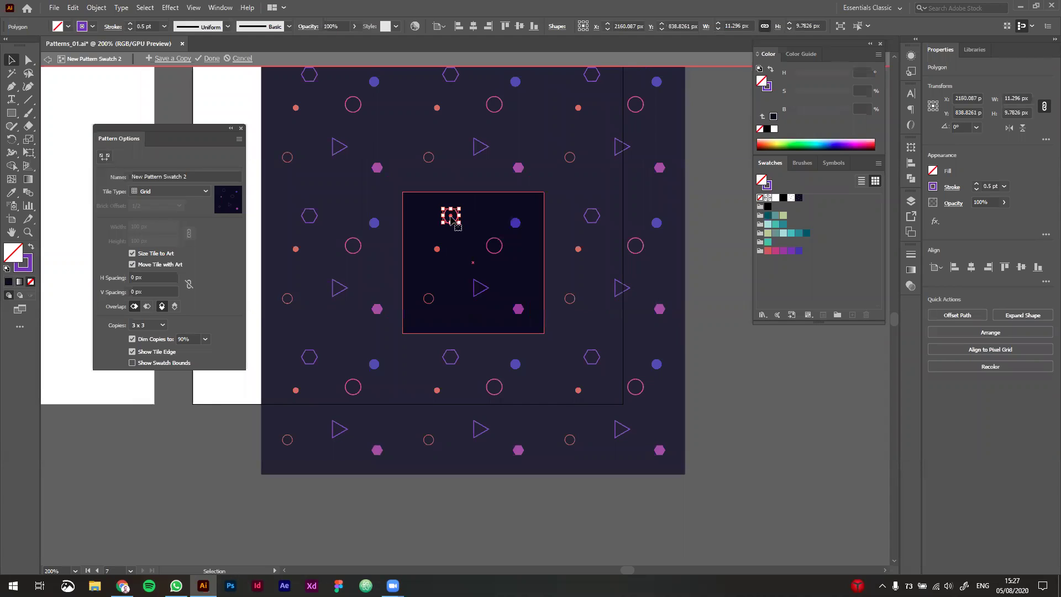
{"action": "left_click_drag", "start_coordinate": [451, 220], "coordinate": [482, 284]}
{"action": "scroll", "coordinate": [495, 284], "scroll_direction": "up", "scroll_amount": 1}
{"action": "left_click_drag", "start_coordinate": [579, 285], "coordinate": [579, 285]}
{"action": "scroll", "coordinate": [531, 268], "scroll_direction": "down", "scroll_amount": 1}
Step: Set the dimming of the pattern copies to 100%
{"action": "left_click", "coordinate": [205, 339]}
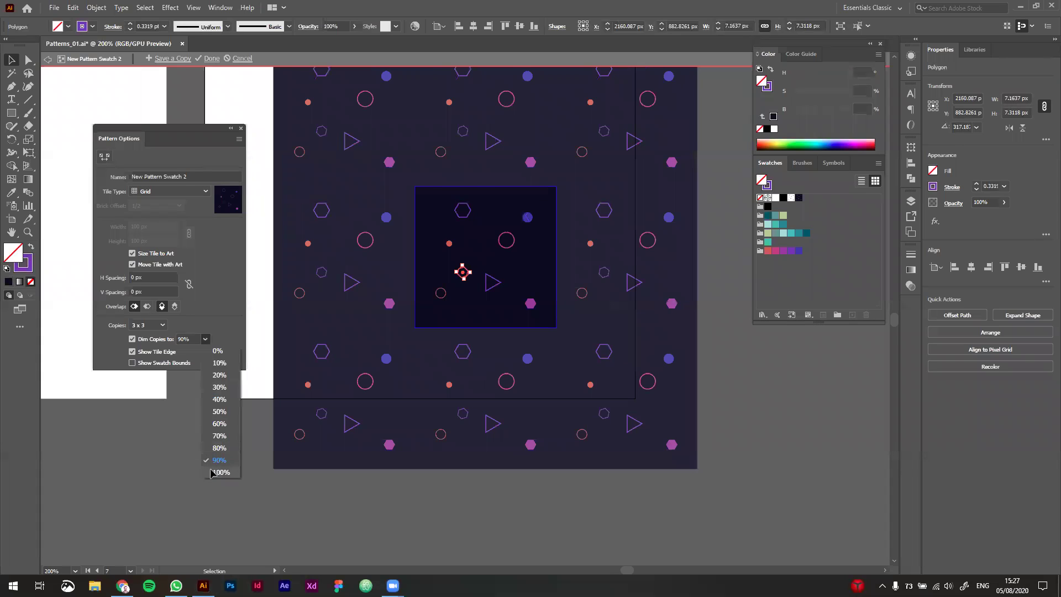
{"action": "left_click", "coordinate": [219, 471]}
{"action": "scroll", "coordinate": [462, 274], "scroll_direction": "up", "scroll_amount": 2}
{"action": "scroll", "coordinate": [439, 287], "scroll_direction": "down", "scroll_amount": 3}
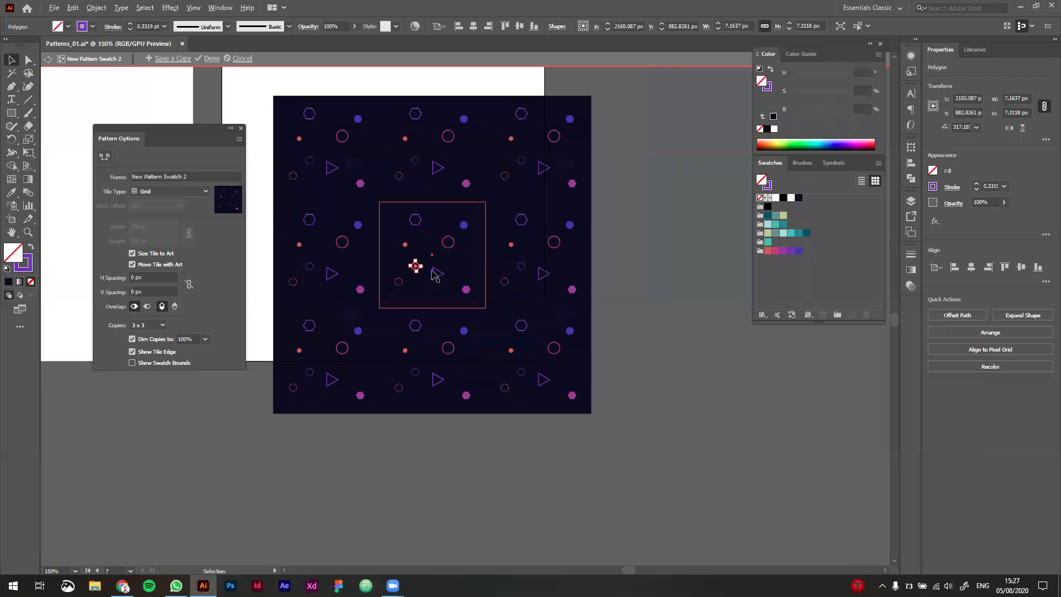
{"action": "scroll", "coordinate": [444, 257], "scroll_direction": "up", "scroll_amount": 1}
Step: Move the tile's filled purple hexagon slightly upward and finish editing the pattern
{"action": "left_click_drag", "start_coordinate": [465, 289], "coordinate": [466, 282]}
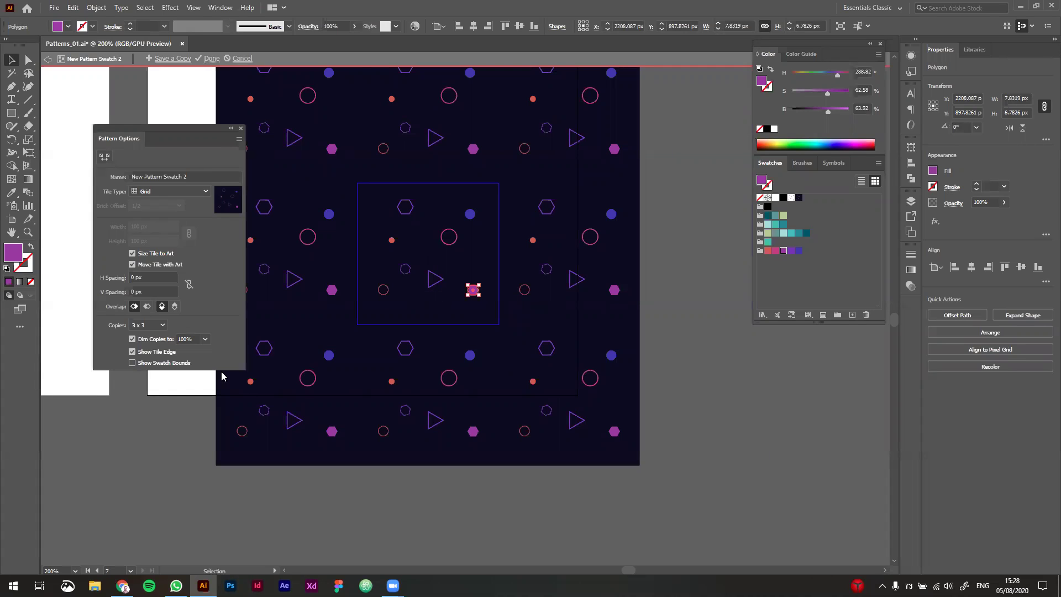
{"action": "left_click_drag", "start_coordinate": [163, 133], "coordinate": [129, 131]}
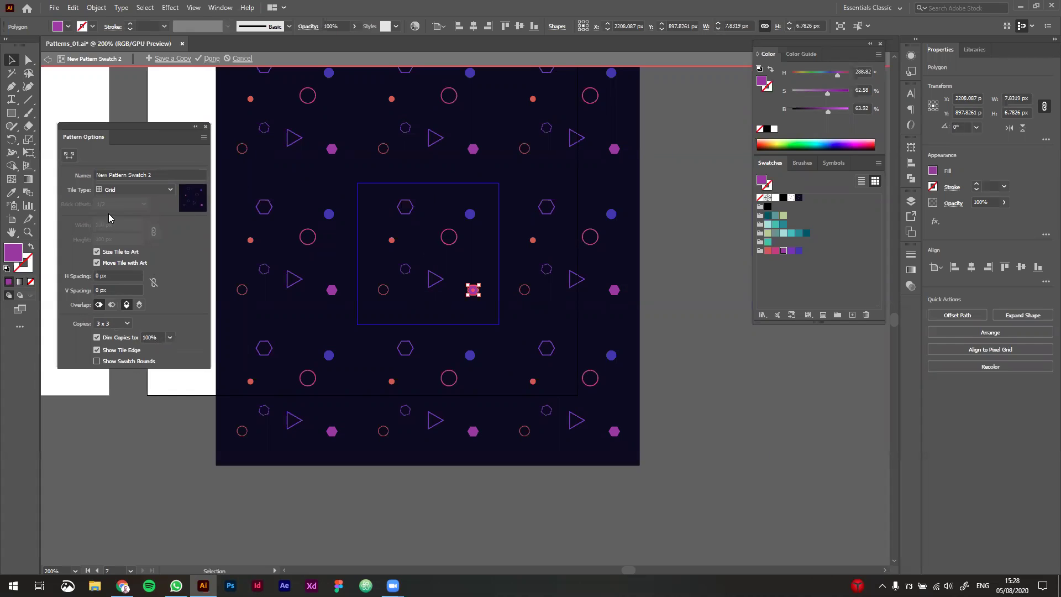
{"action": "left_click_drag", "start_coordinate": [161, 130], "coordinate": [157, 141]}
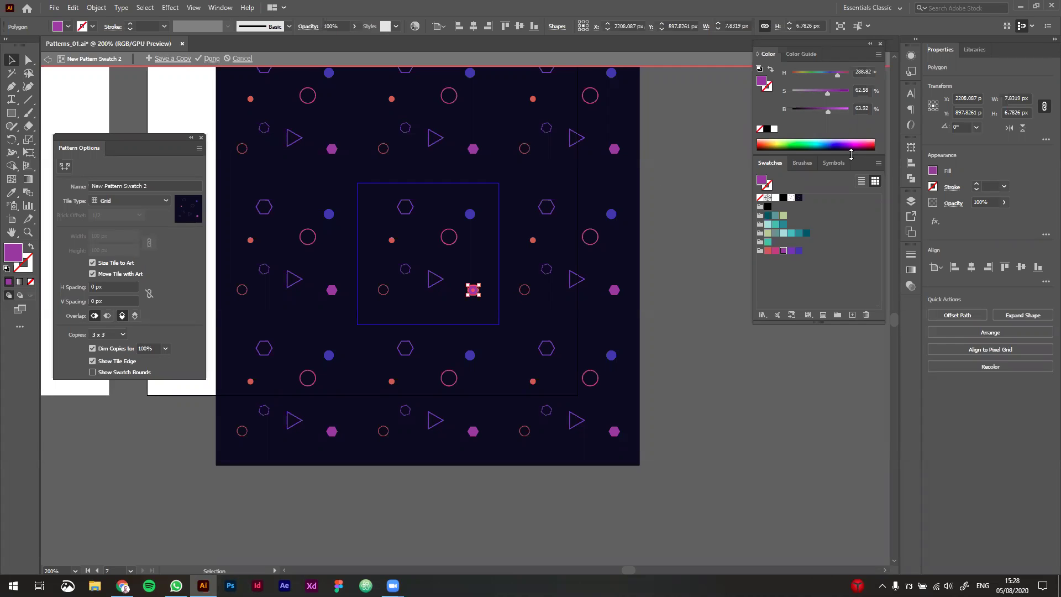
{"action": "left_click", "coordinate": [203, 60]}
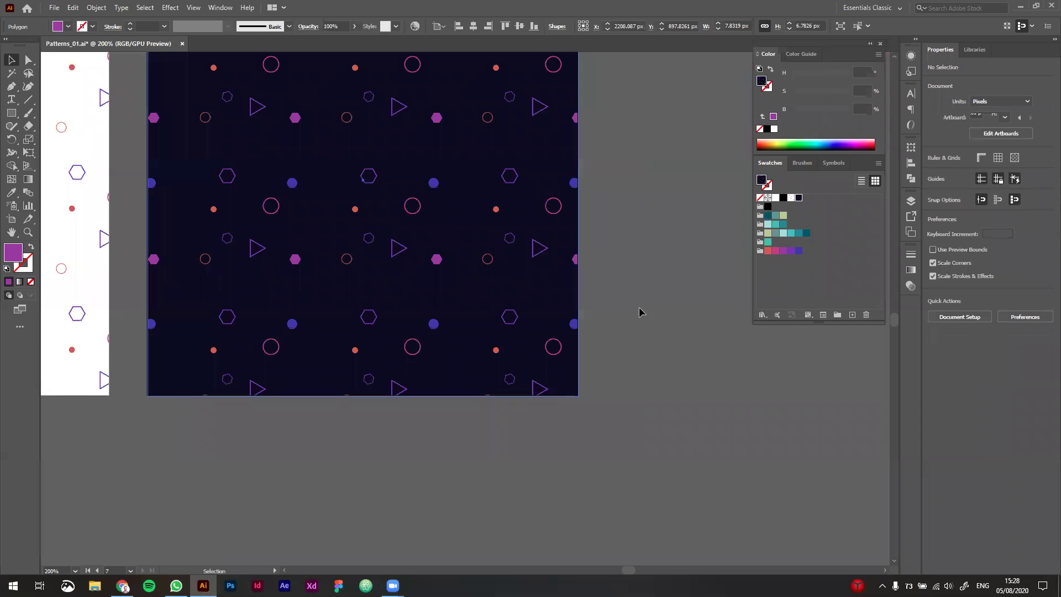
Step: Draw a new artboard about 6.8 by 3.4 cm to the right of the dark pattern square
{"action": "scroll", "coordinate": [632, 299], "scroll_direction": "down", "scroll_amount": 2}
{"action": "scroll", "coordinate": [631, 290], "scroll_direction": "down", "scroll_amount": 1}
{"action": "scroll", "coordinate": [477, 296], "scroll_direction": "right", "scroll_amount": 5}
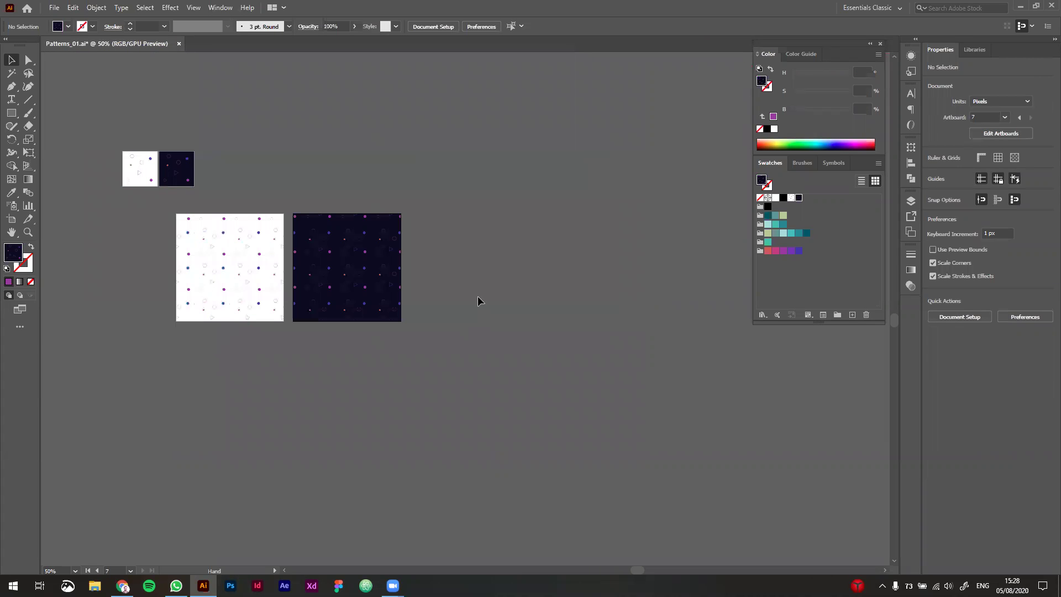
{"action": "scroll", "coordinate": [478, 296], "scroll_direction": "up", "scroll_amount": 1}
{"action": "left_click_drag", "start_coordinate": [473, 353], "coordinate": [638, 356]}
{"action": "scroll", "coordinate": [638, 357], "scroll_direction": "left", "scroll_amount": 1}
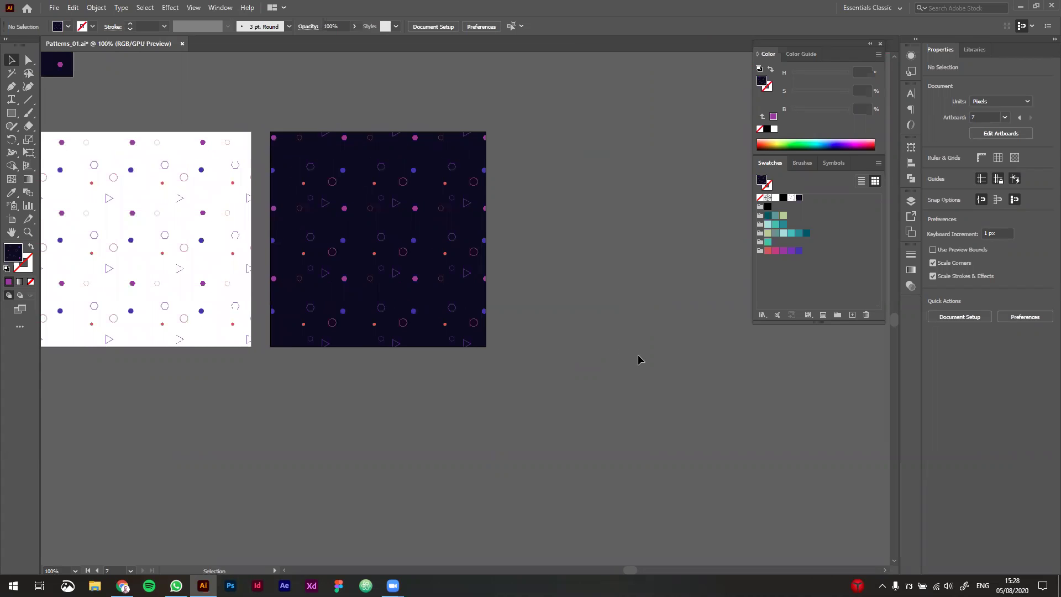
{"action": "key", "text": "shift+o"}
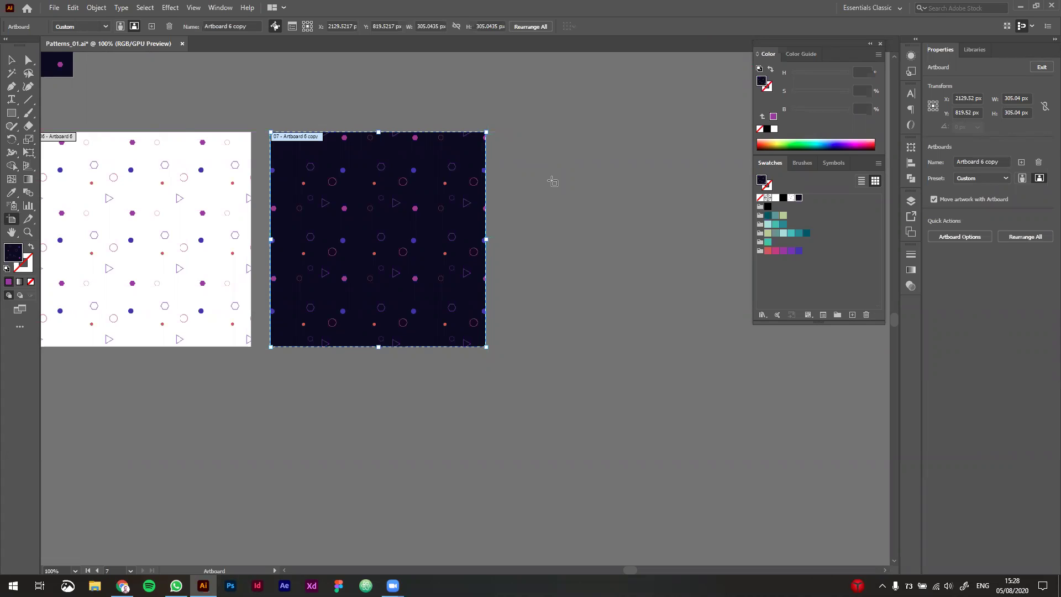
{"action": "left_click_drag", "start_coordinate": [553, 181], "coordinate": [689, 242]}
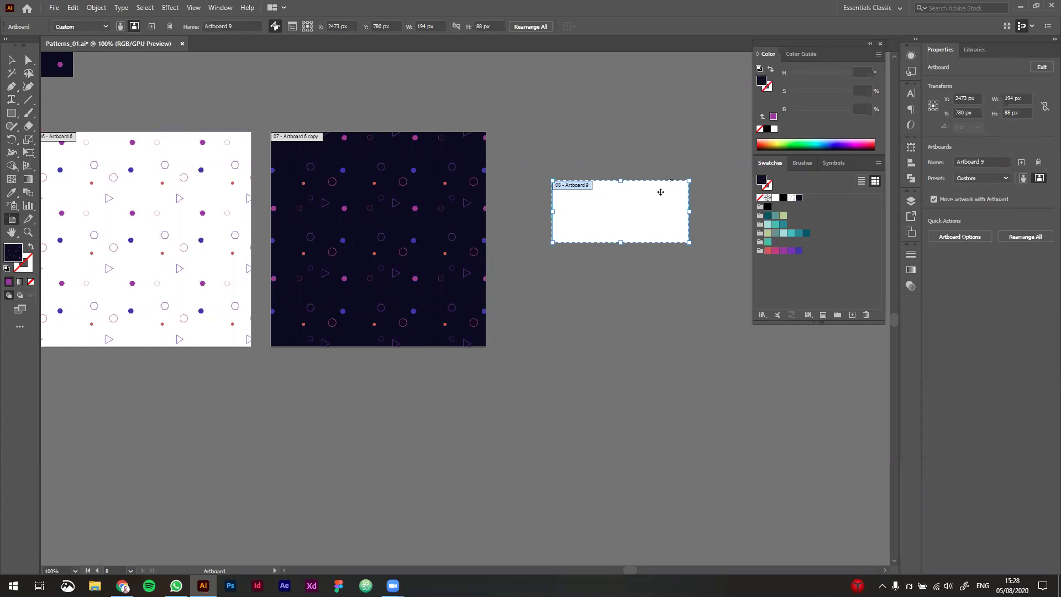
{"action": "left_click_drag", "start_coordinate": [615, 238], "coordinate": [542, 257]}
{"action": "key", "text": "Escape"}
Step: Show the rulers and set the document's units to centimeters
{"action": "scroll", "coordinate": [530, 214], "scroll_direction": "up", "scroll_amount": 1}
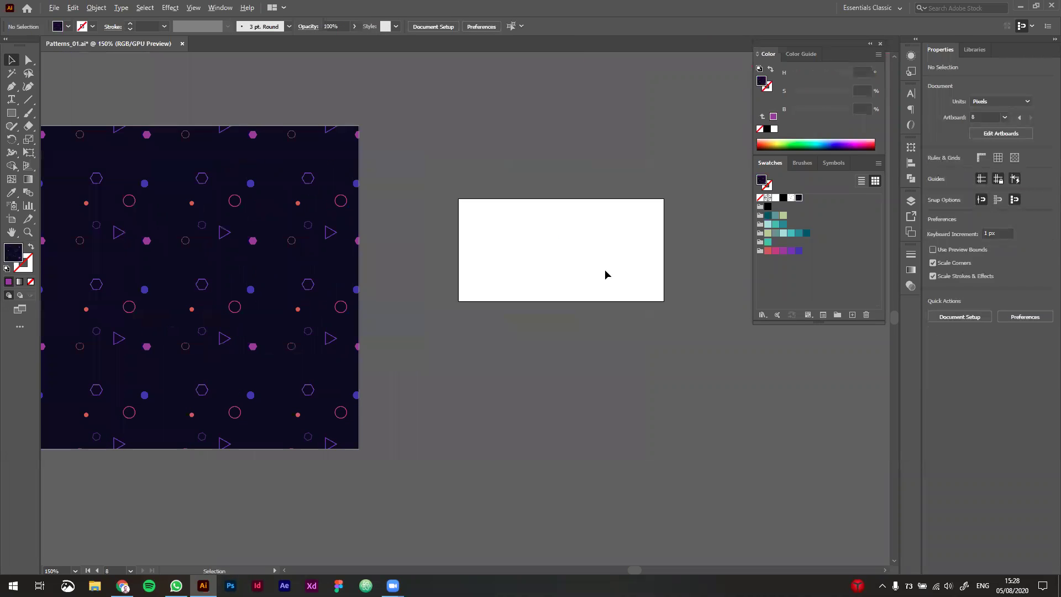
{"action": "left_click_drag", "start_coordinate": [615, 270], "coordinate": [574, 272]}
{"action": "key", "text": "m"}
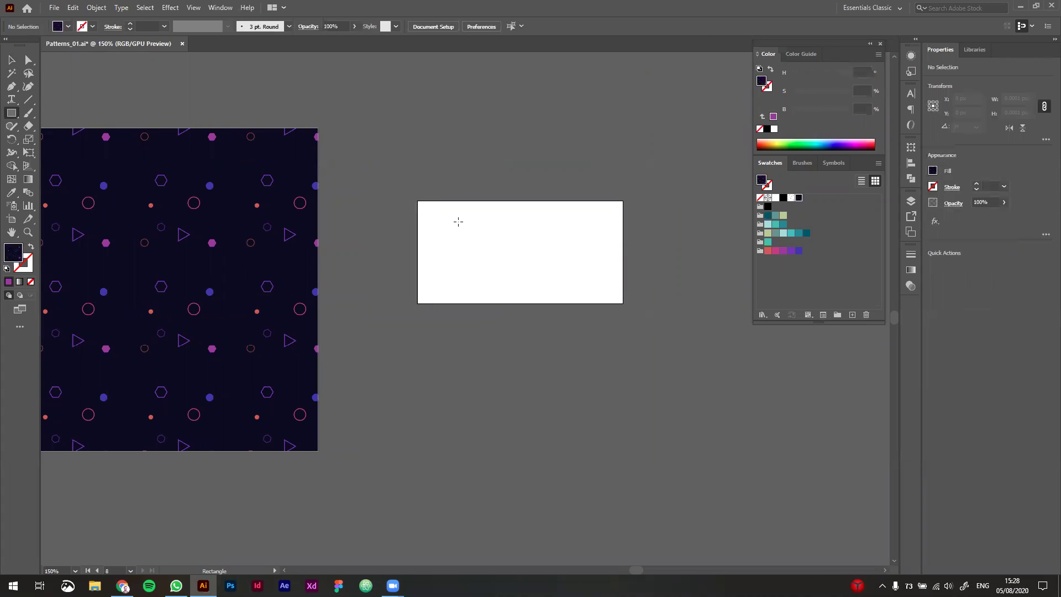
{"action": "key", "text": "v"}
{"action": "key", "text": "ctrl+r"}
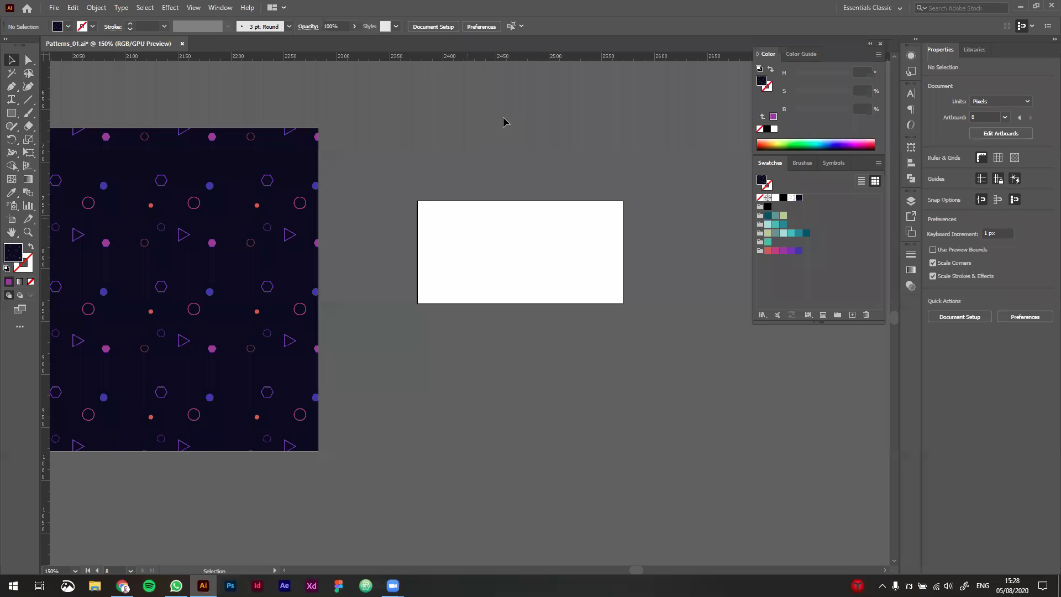
{"action": "right_click", "coordinate": [498, 58]}
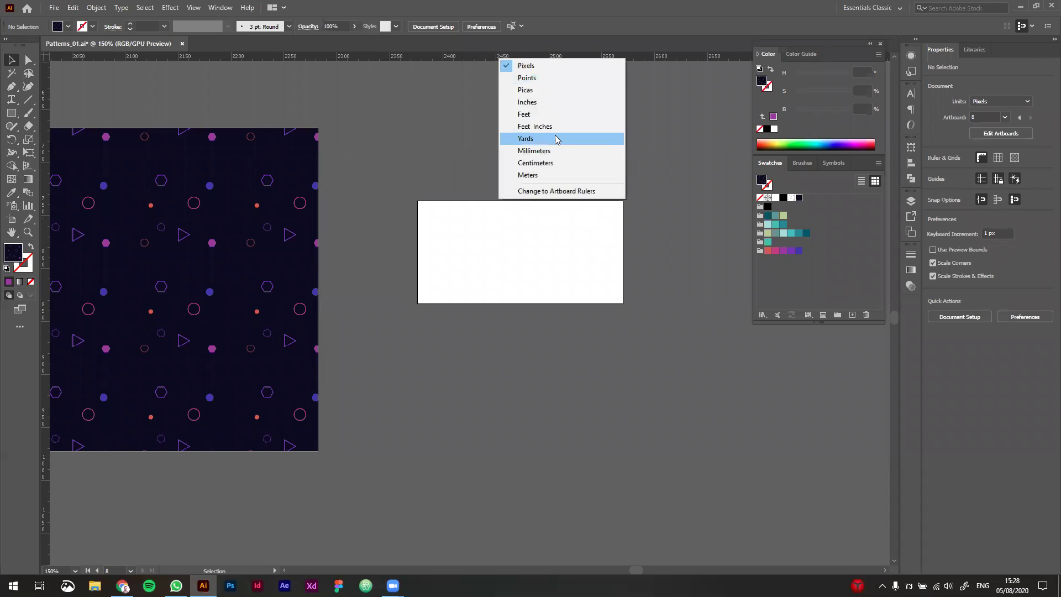
{"action": "left_click", "coordinate": [535, 163]}
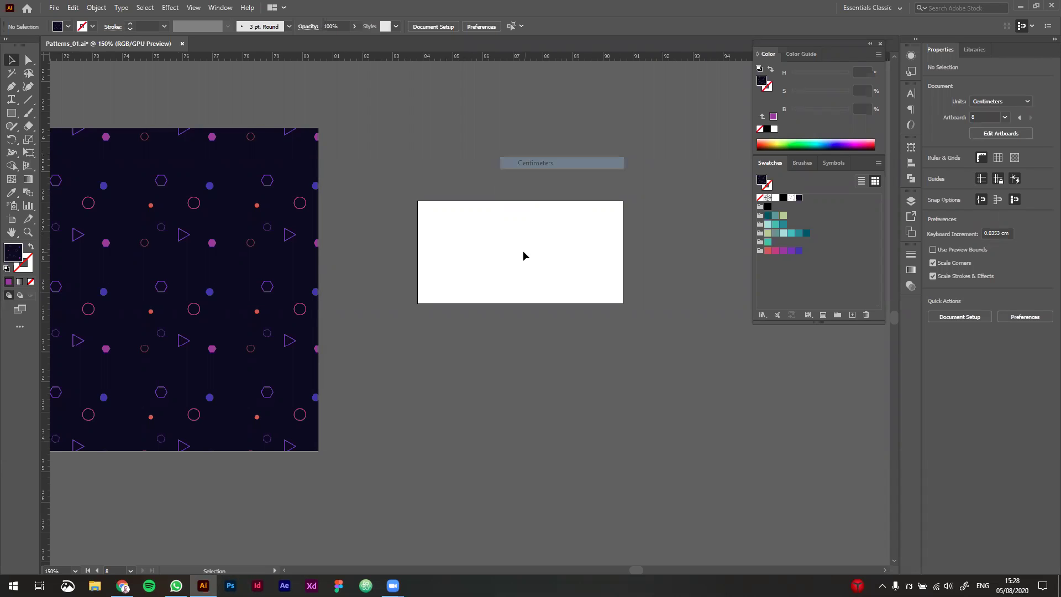
Step: Move the new artboard slightly up and to the left, and set its width to 5 cm and height to 9 cm
{"action": "key", "text": "shift+o"}
{"action": "left_click_drag", "start_coordinate": [516, 248], "coordinate": [498, 225]}
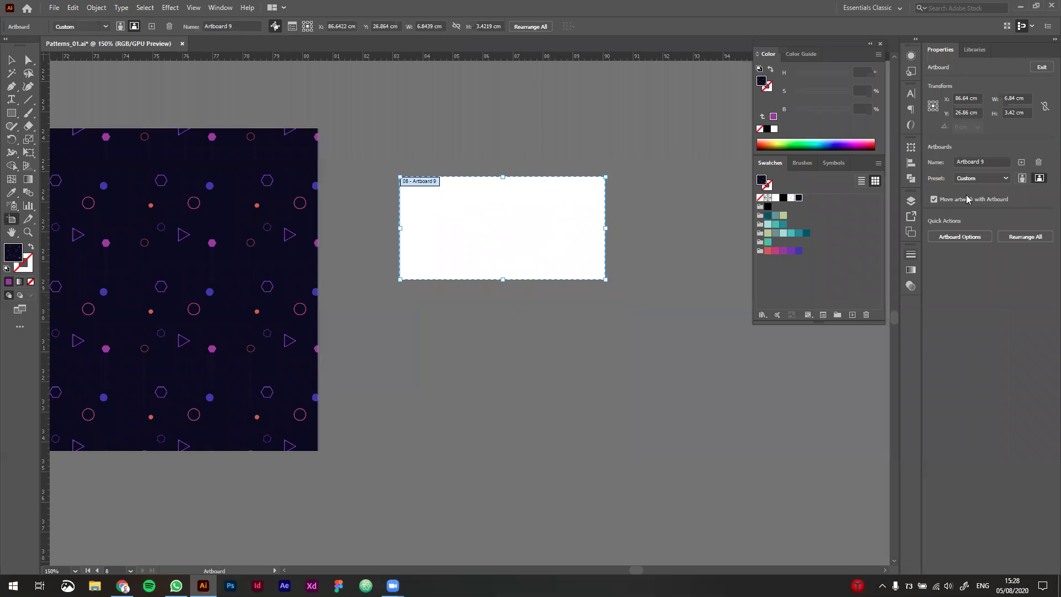
{"action": "left_click", "coordinate": [1027, 100]}
{"action": "type", "text": "5"}
{"action": "key", "text": "Tab"}
{"action": "type", "text": "9"}
{"action": "key", "text": "Return"}
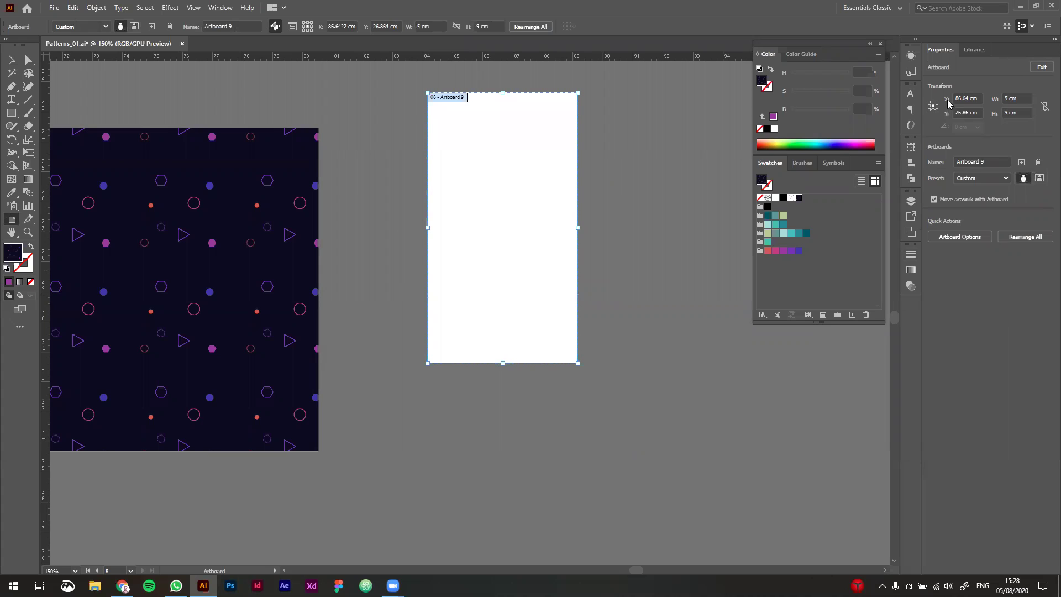
Step: Change the new artboard to landscape with a width of 9 cm and a height of 5 cm
{"action": "left_click", "coordinate": [1020, 97]}
{"action": "type", "text": "9"}
{"action": "key", "text": "Tab"}
{"action": "type", "text": "5"}
{"action": "key", "text": "Return"}
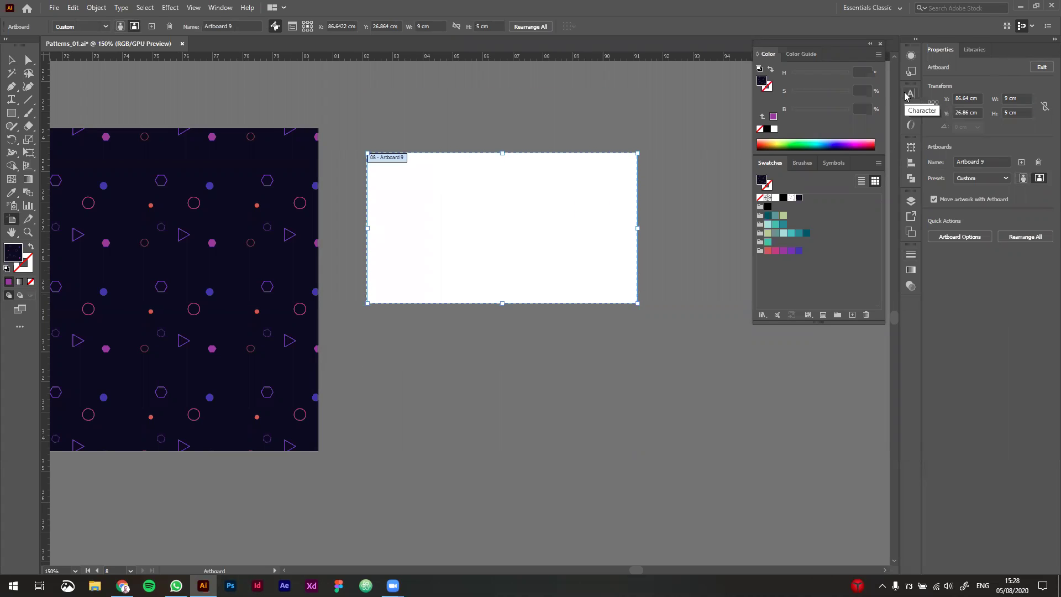
{"action": "key", "text": "Escape"}
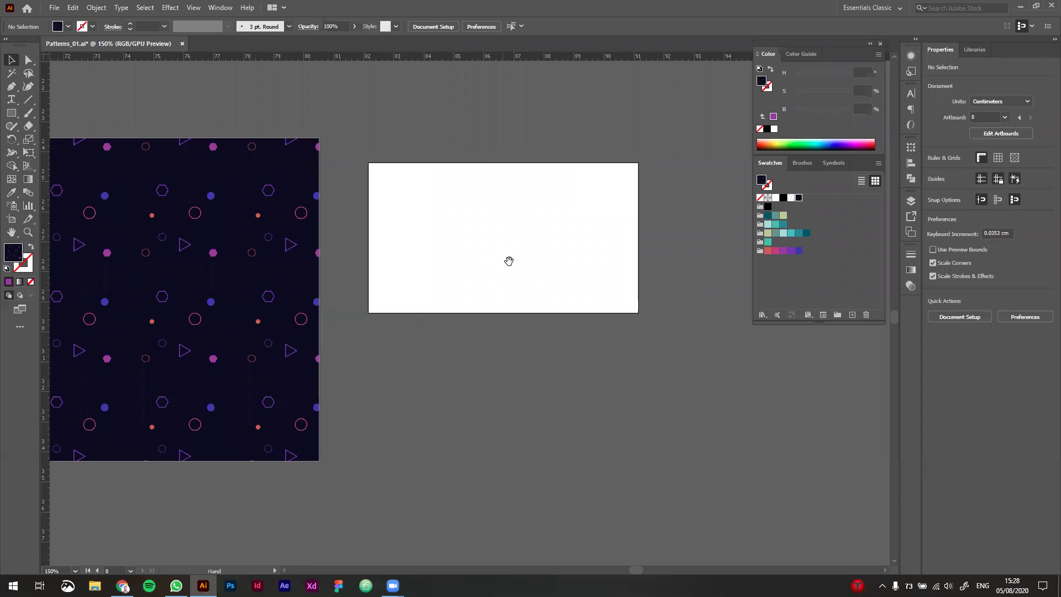
Step: Draw a rectangle about 9 by 5 cm filled with the dark pattern over the new artboard, and open that pattern swatch for editing
{"action": "key", "text": "m"}
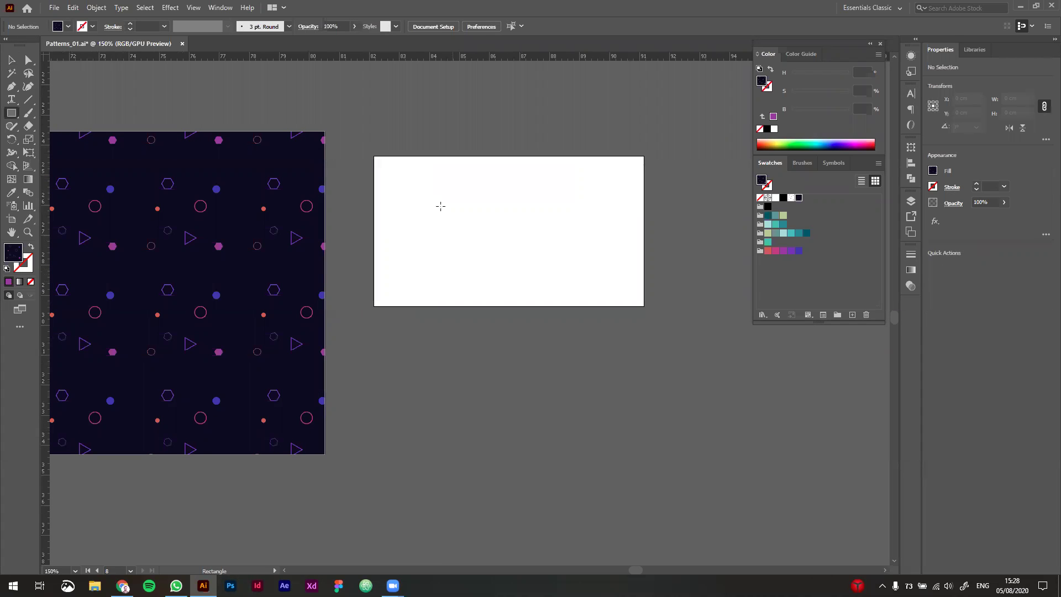
{"action": "left_click_drag", "start_coordinate": [373, 156], "coordinate": [643, 306]}
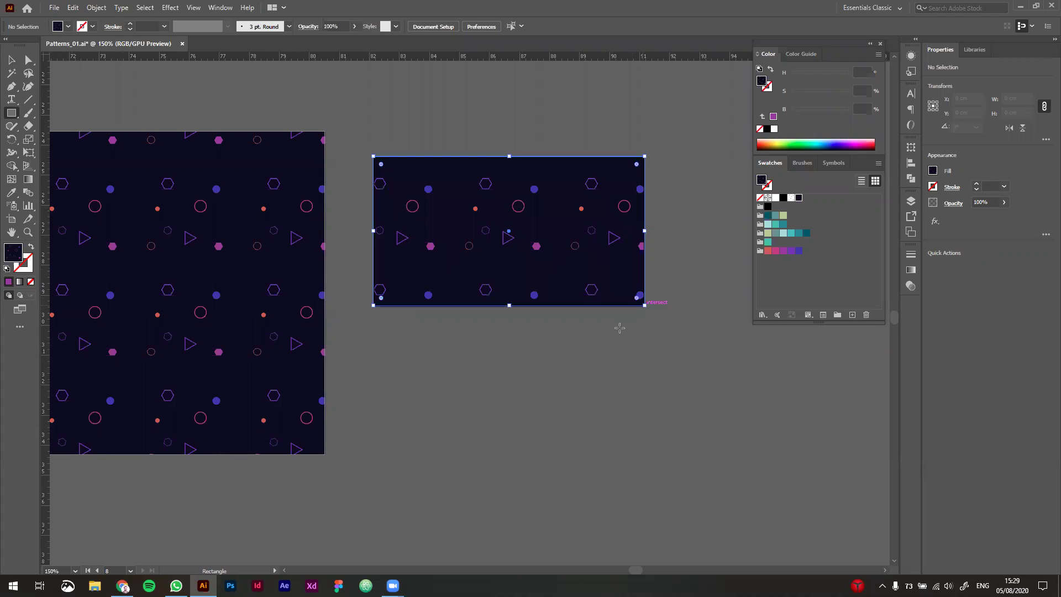
{"action": "left_click", "coordinate": [791, 198]}
{"action": "left_click", "coordinate": [798, 198]}
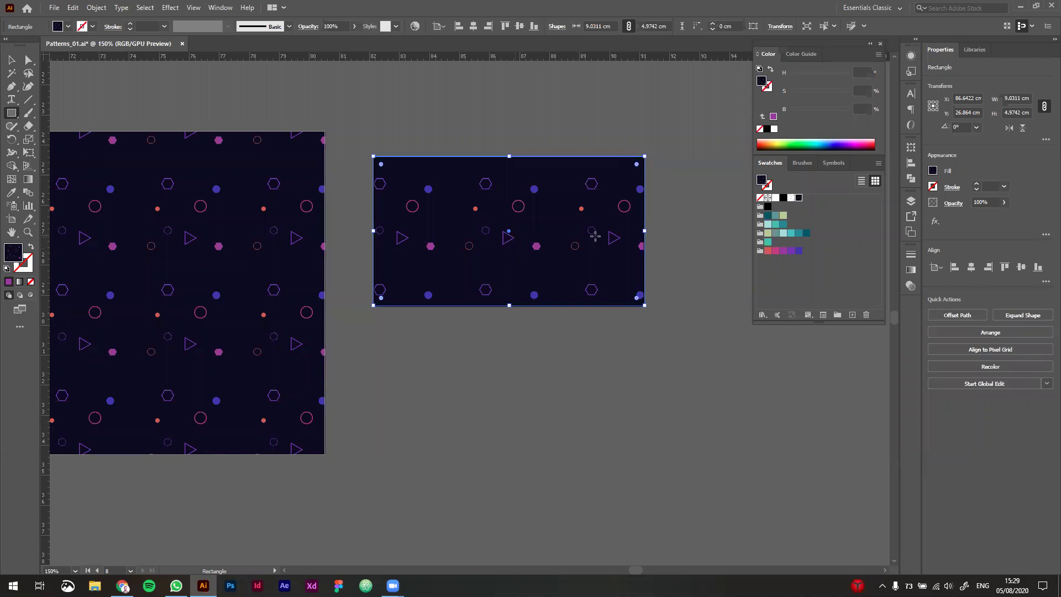
{"action": "double_click", "coordinate": [797, 199]}
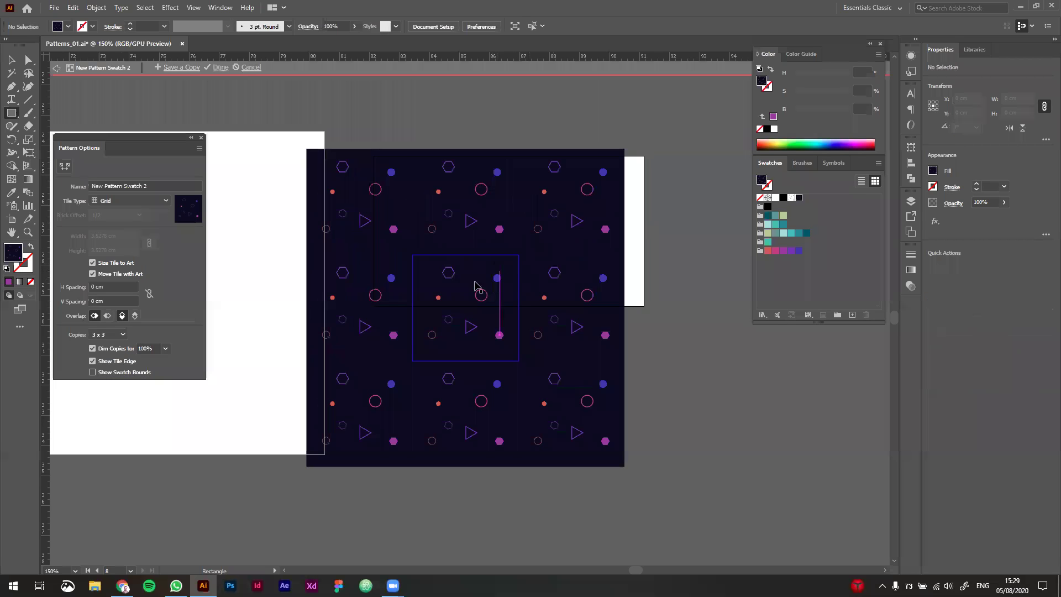
Step: Scale the dark pattern's tile artwork down to about 1.41 by 1.41 cm and set the preview copies to 9 x 9
{"action": "left_click_drag", "start_coordinate": [401, 246], "coordinate": [512, 358]}
{"action": "left_click_drag", "start_coordinate": [515, 254], "coordinate": [486, 283]}
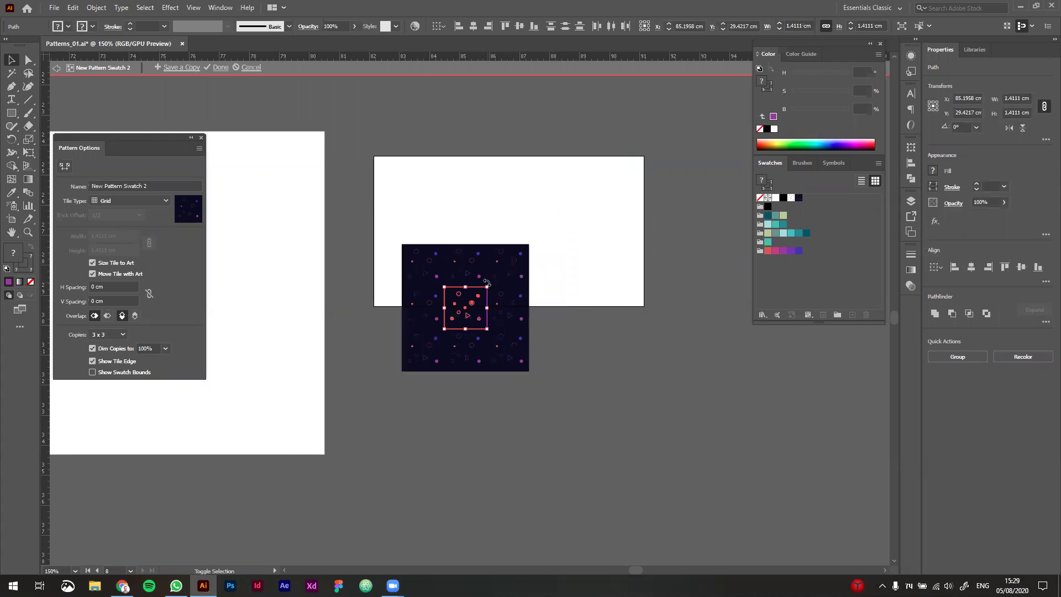
{"action": "left_click", "coordinate": [113, 334]}
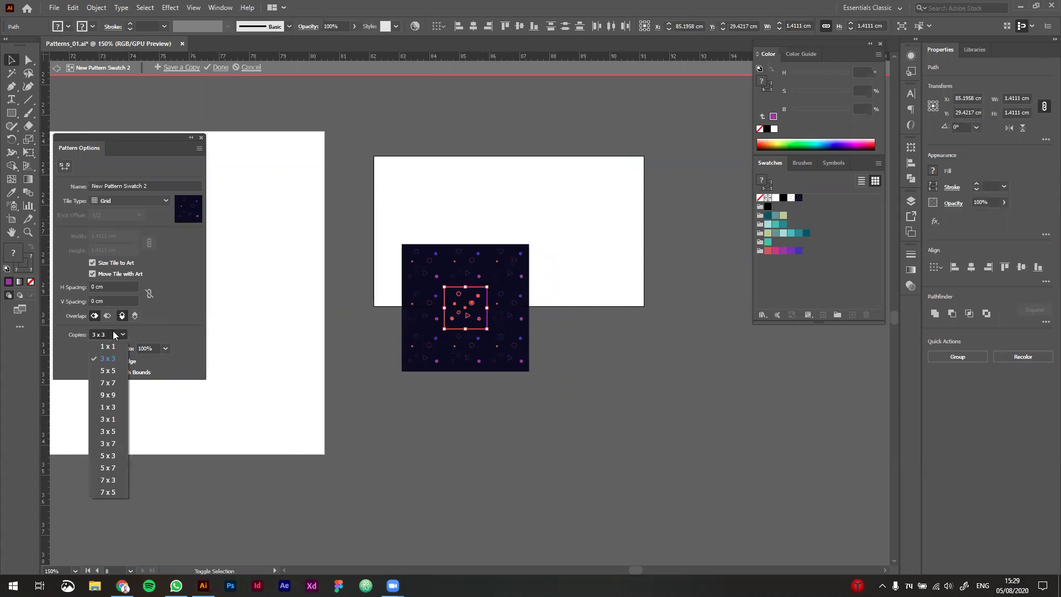
{"action": "left_click", "coordinate": [123, 398]}
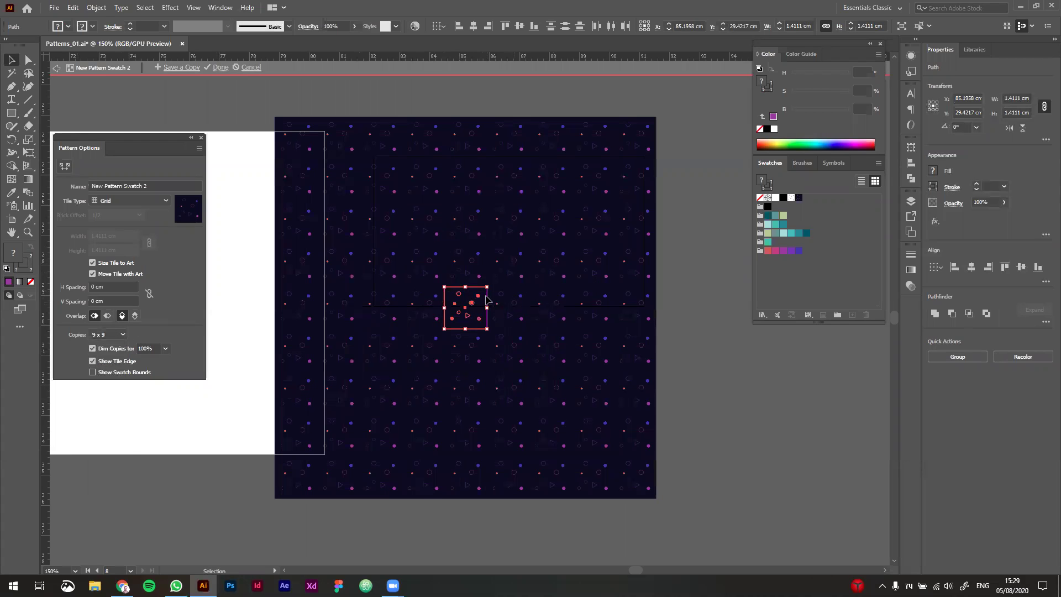
Step: Save a copy of the scaled pattern as dark_small and finish editing the original pattern
{"action": "left_click", "coordinate": [175, 67]}
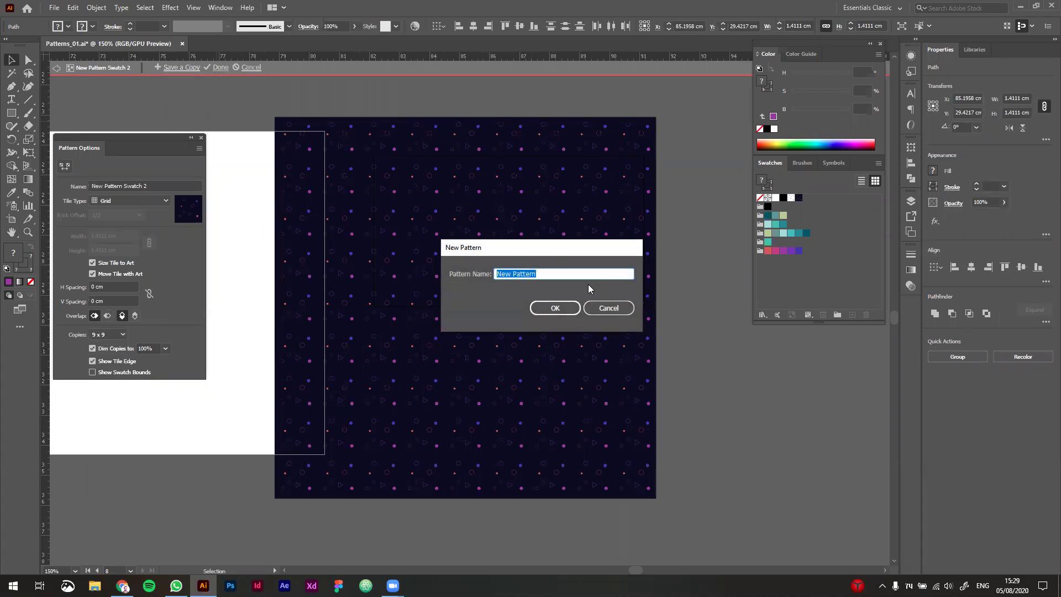
{"action": "type", "text": "dark_small"}
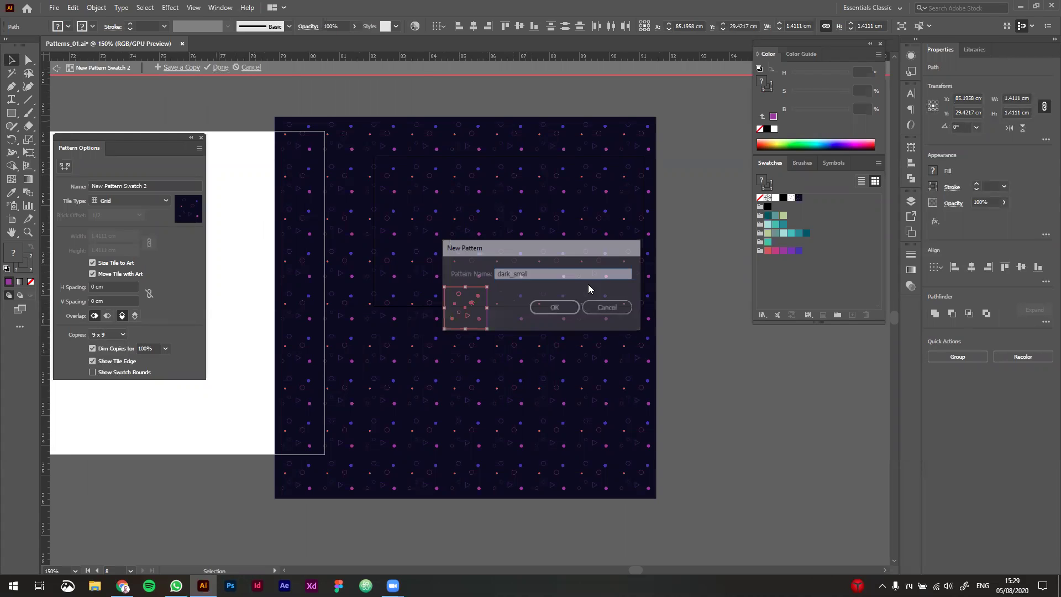
{"action": "key", "text": "Return"}
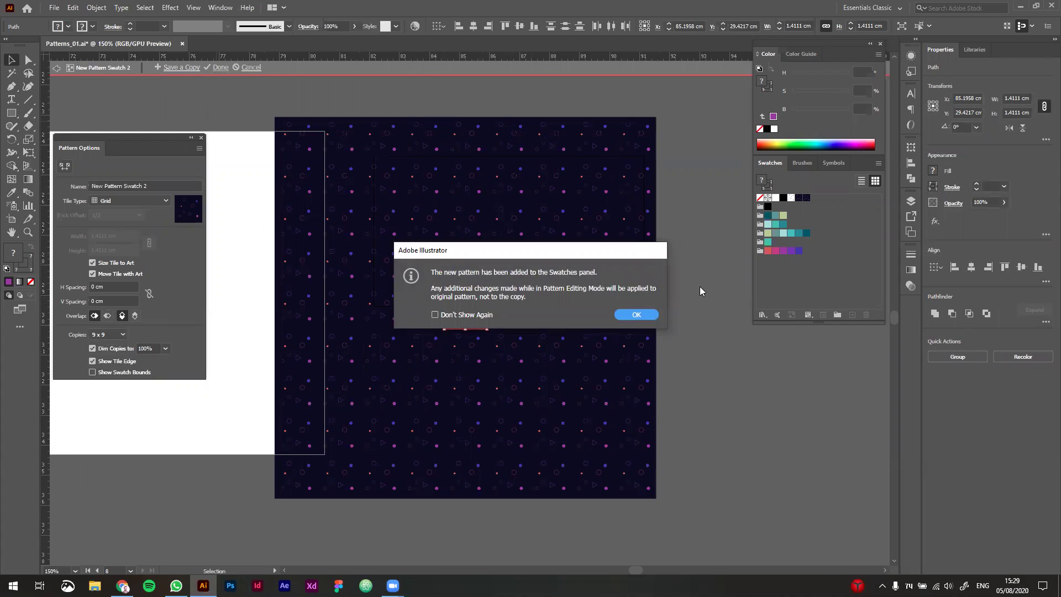
{"action": "left_click", "coordinate": [643, 314]}
{"action": "left_click", "coordinate": [217, 67]}
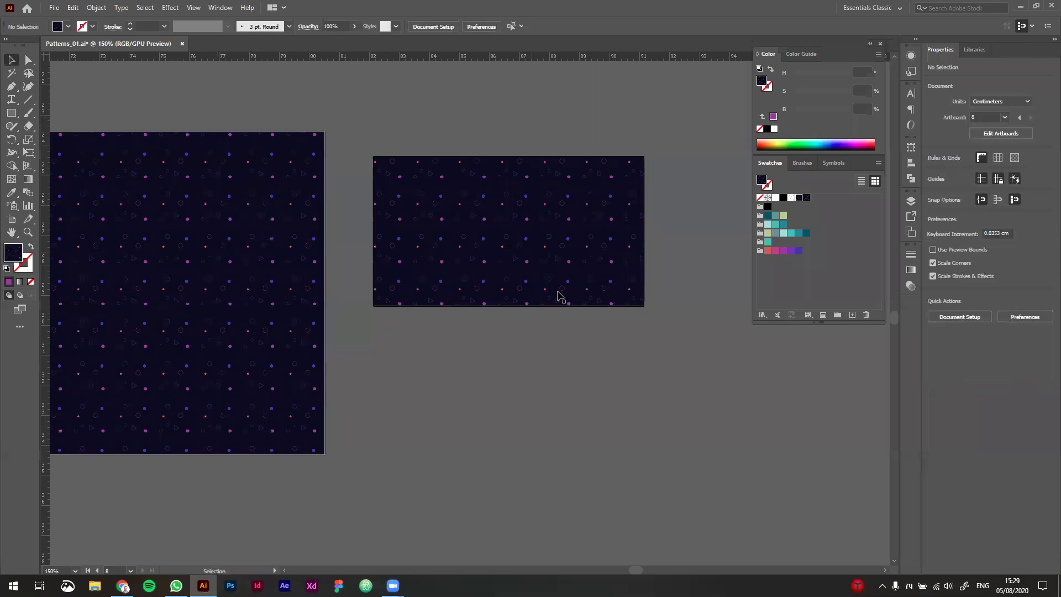
Step: Try other swatches on the large dark square's fill, ending with the new dark_small pattern swatch
{"action": "left_click_drag", "start_coordinate": [563, 339], "coordinate": [566, 342]}
{"action": "key", "text": "space"}
{"action": "left_click_drag", "start_coordinate": [476, 379], "coordinate": [609, 415]}
{"action": "left_click_drag", "start_coordinate": [572, 352], "coordinate": [511, 343]}
{"action": "left_click", "coordinate": [346, 302]}
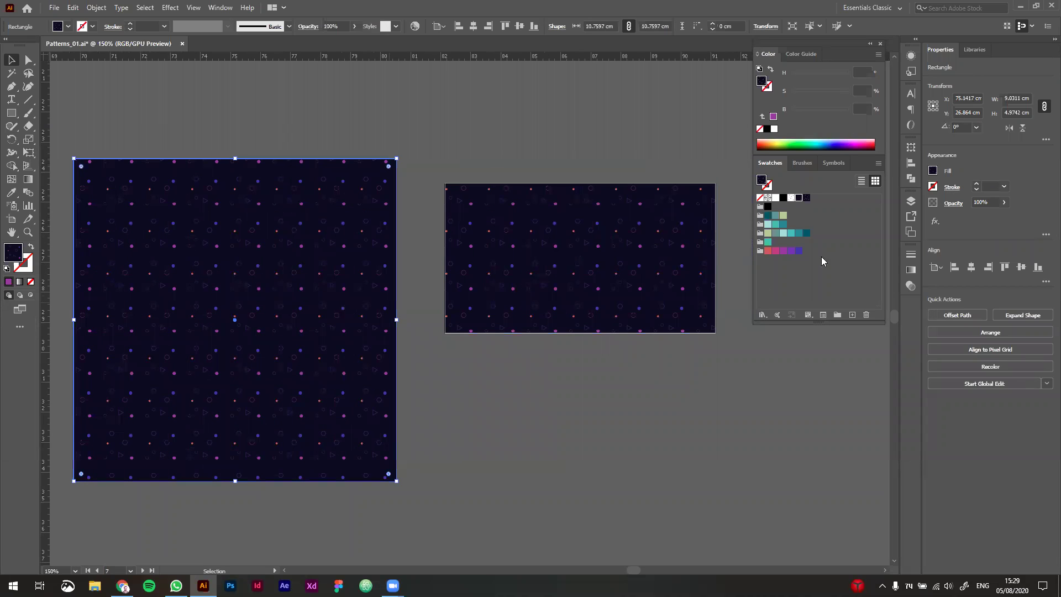
{"action": "left_click", "coordinate": [782, 198]}
{"action": "left_click", "coordinate": [790, 197]}
{"action": "left_click", "coordinate": [806, 197]}
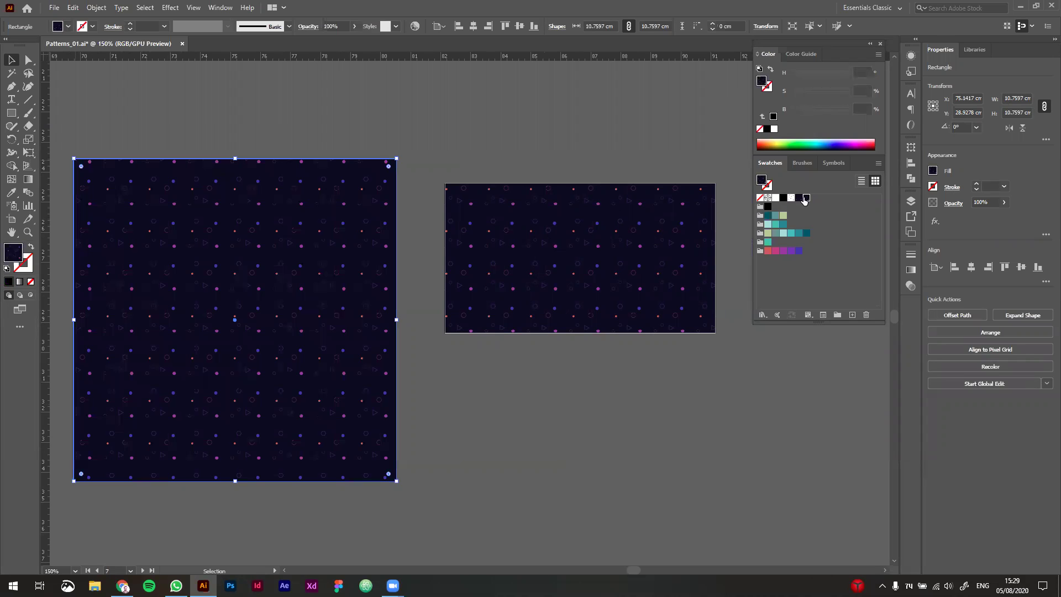
Step: Examine the smaller pattern on the card-sized rectangle up close and compare it with the neighbouring pattern artboards
{"action": "left_click", "coordinate": [564, 387]}
{"action": "left_click", "coordinate": [593, 295]}
{"action": "scroll", "coordinate": [681, 353], "scroll_direction": "up", "scroll_amount": 2}
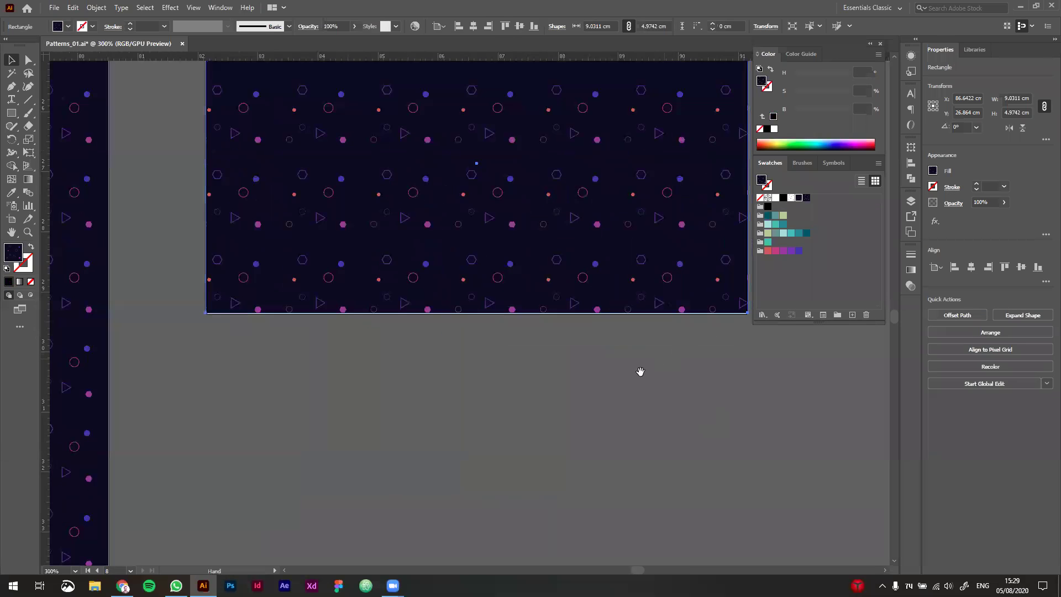
{"action": "left_click_drag", "start_coordinate": [587, 365], "coordinate": [575, 442]}
{"action": "left_click_drag", "start_coordinate": [650, 444], "coordinate": [655, 462]}
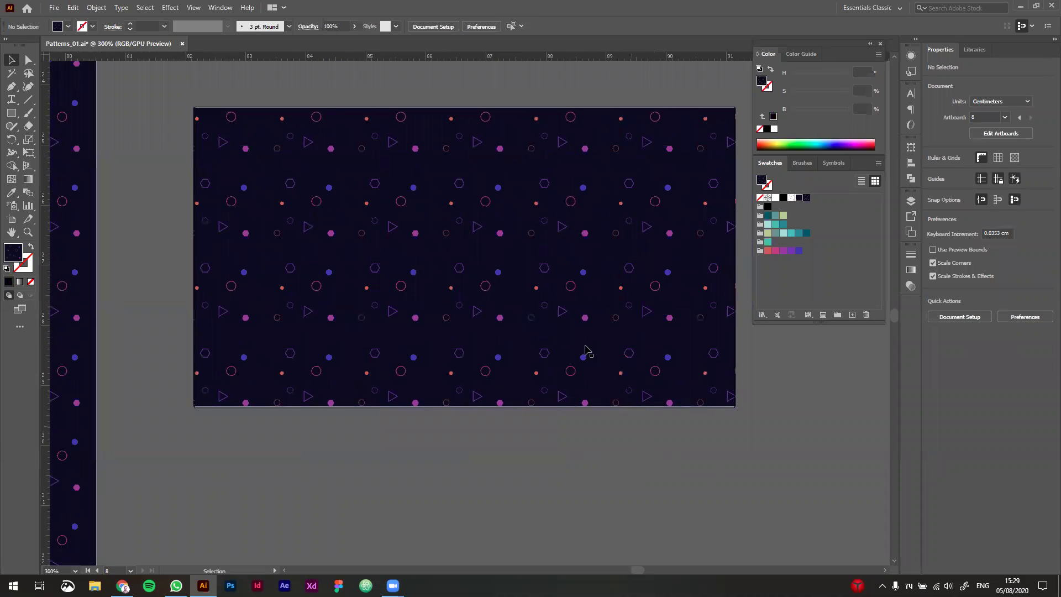
{"action": "scroll", "coordinate": [590, 370], "scroll_direction": "down", "scroll_amount": 2}
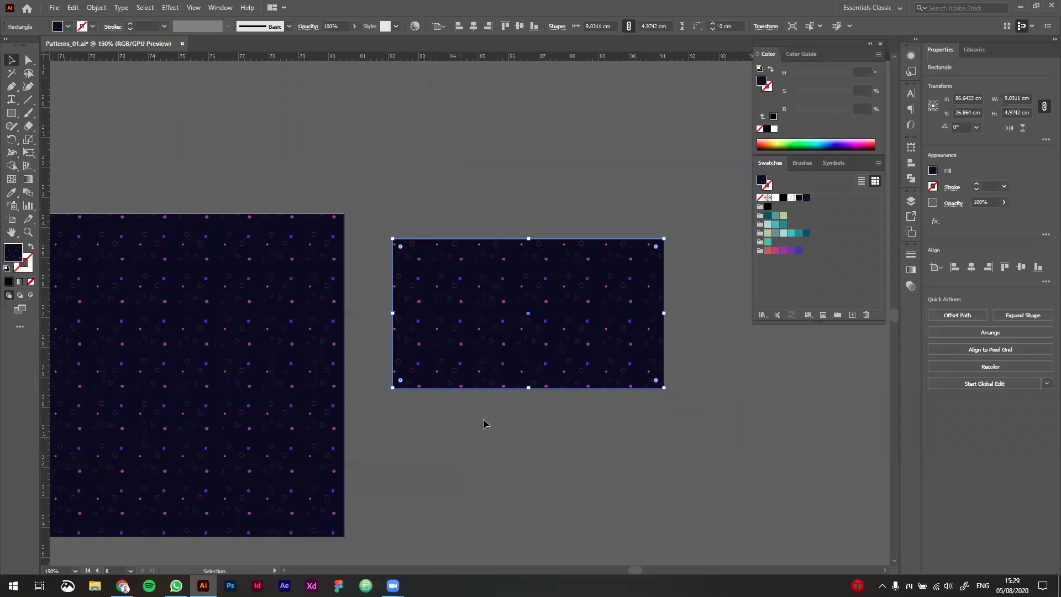
{"action": "scroll", "coordinate": [483, 419], "scroll_direction": "down", "scroll_amount": 2}
{"action": "left_click_drag", "start_coordinate": [386, 450], "coordinate": [569, 357]}
{"action": "left_click", "coordinate": [590, 449]}
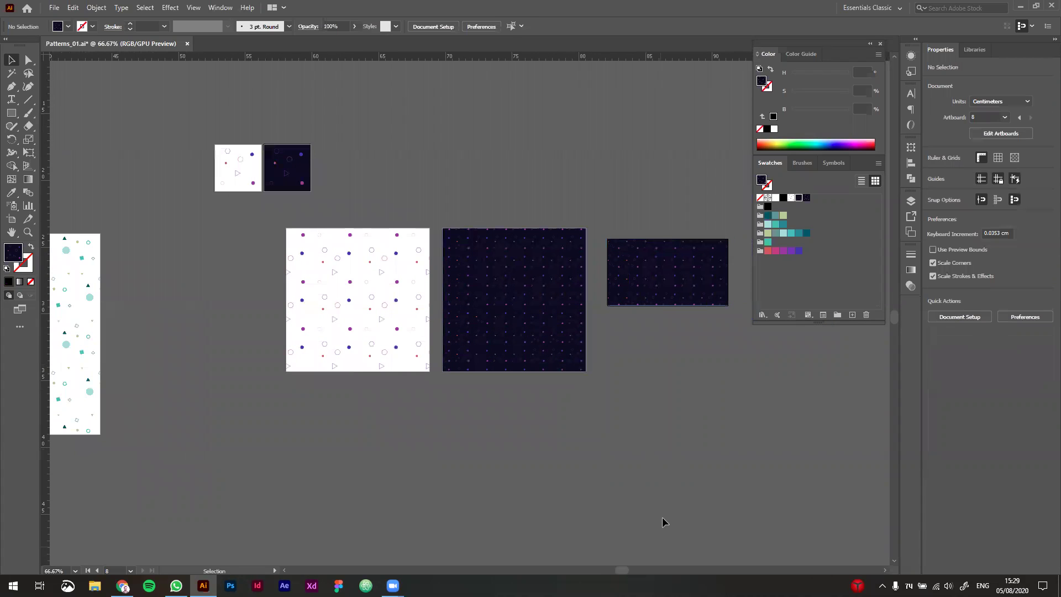